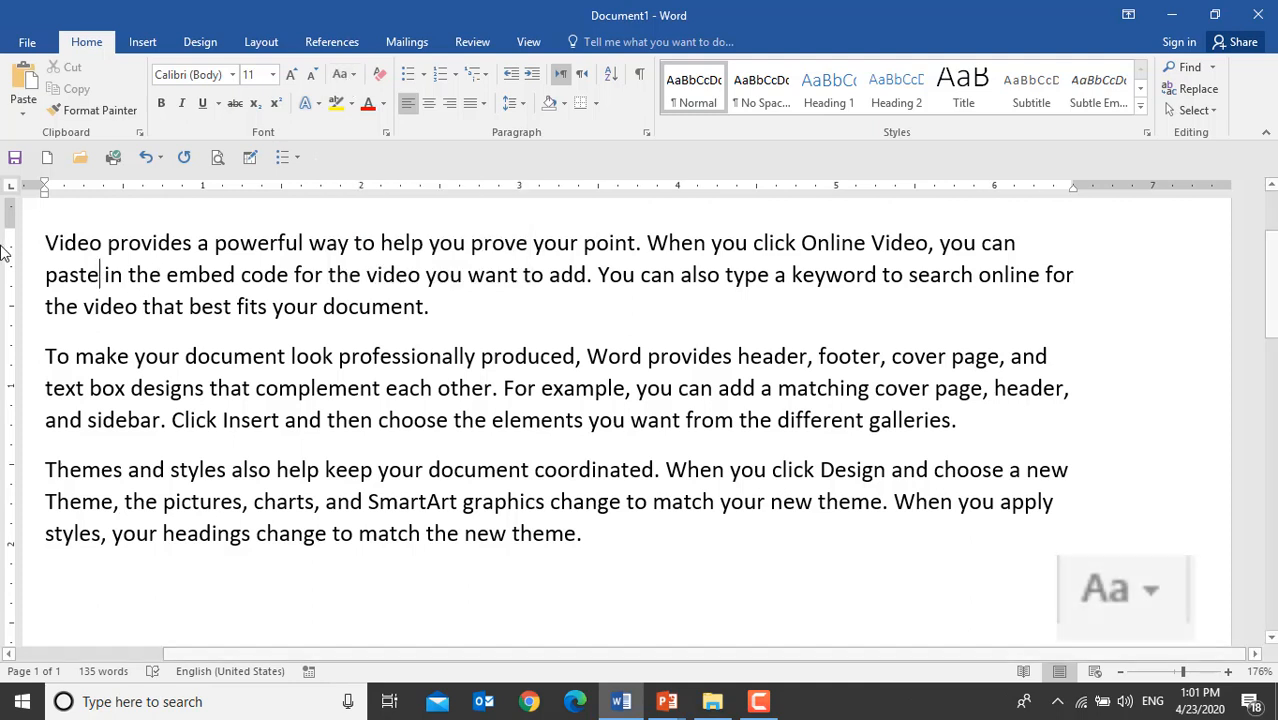
Apply Sentence case to the first paragraph, beginning "Video provides a powerful way".
left_click_drag(44, 241, 458, 306)
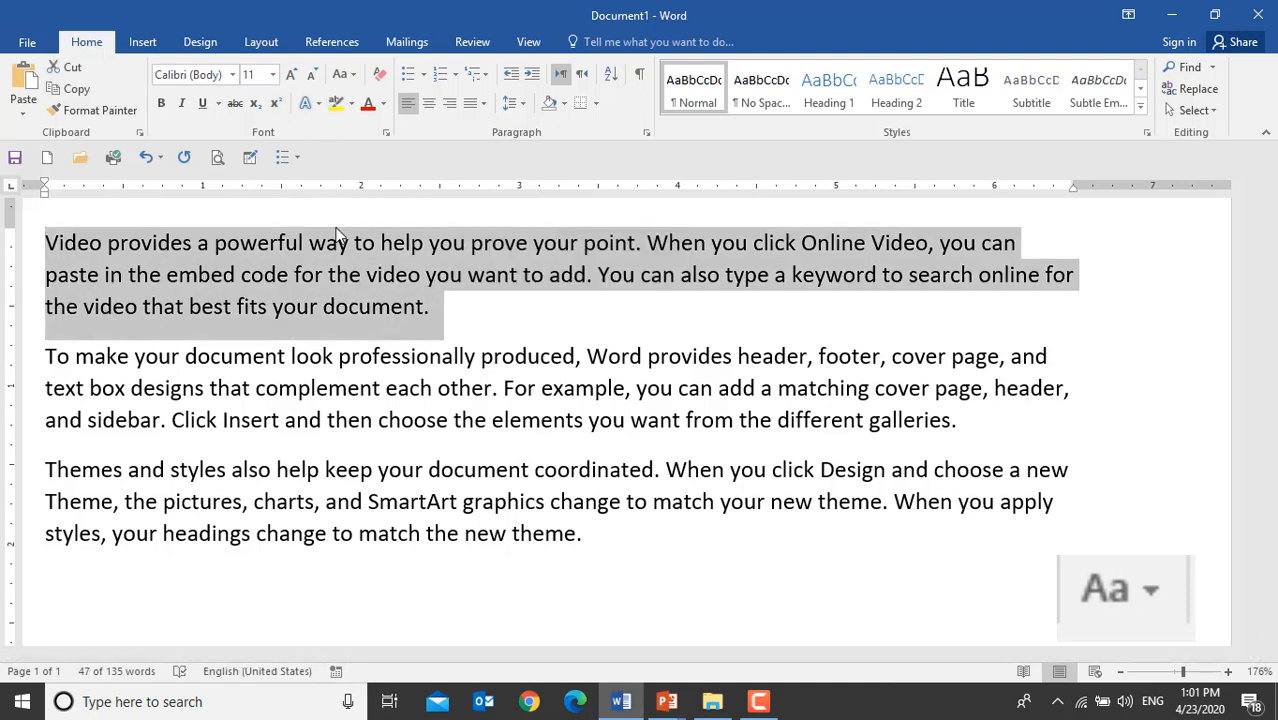
left_click(350, 78)
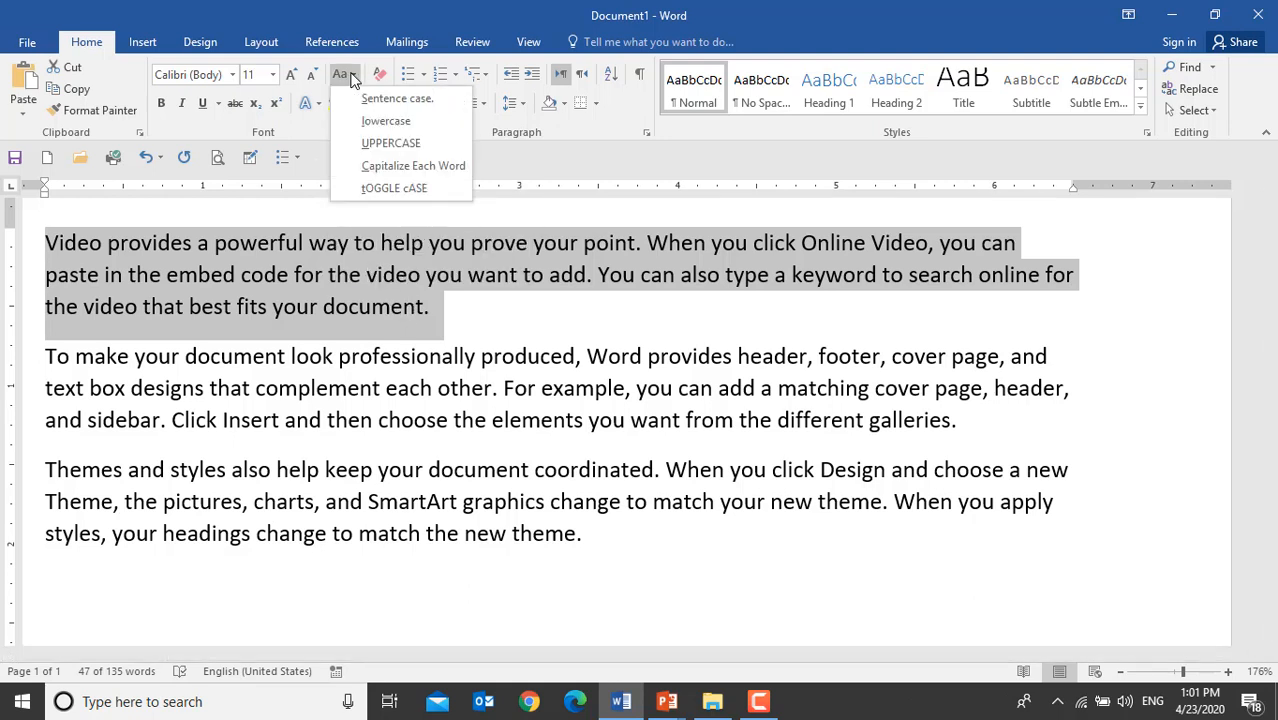
left_click(400, 99)
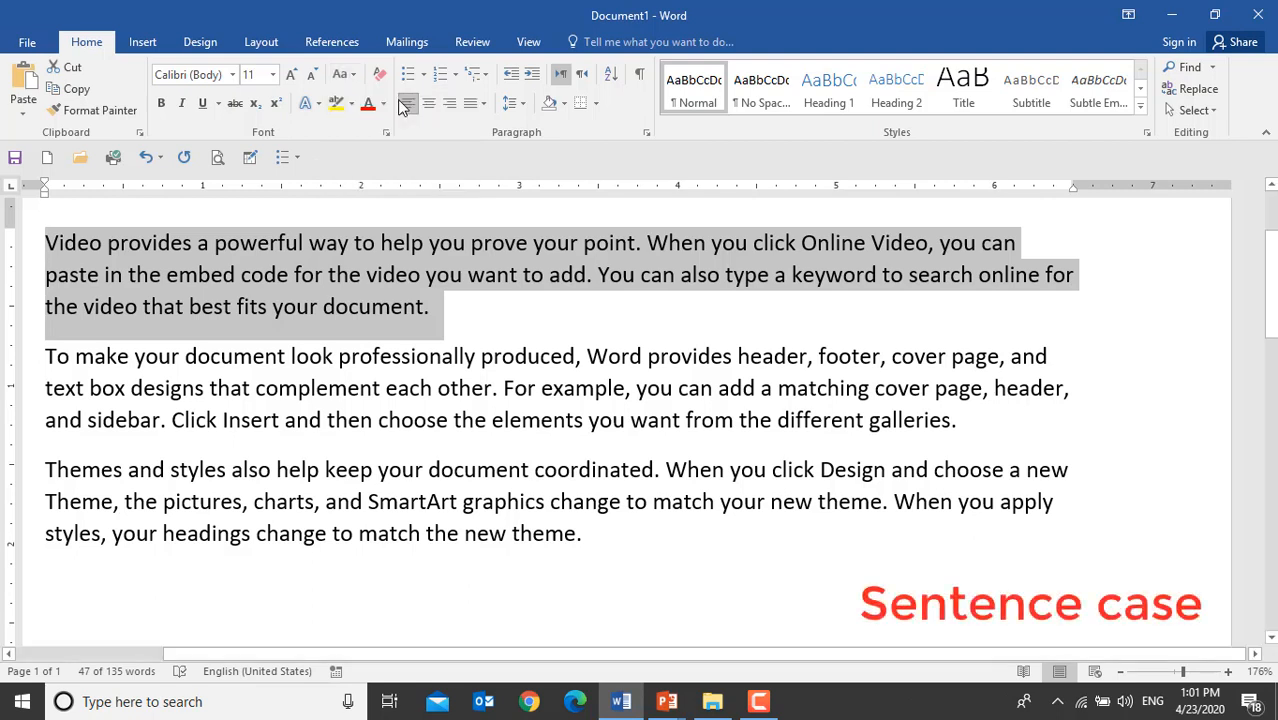
left_click(476, 305)
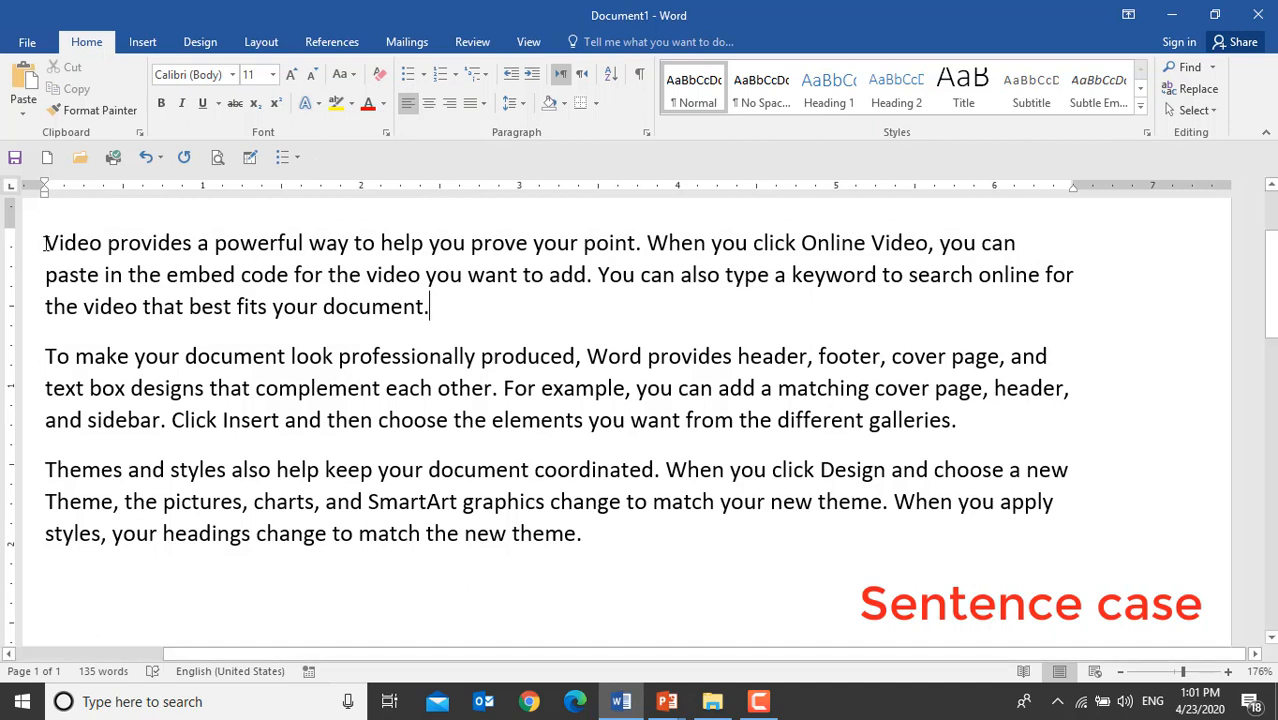
Examine the capitalization at the start of each sentence in the first paragraph.
left_click_drag(46, 243, 62, 243)
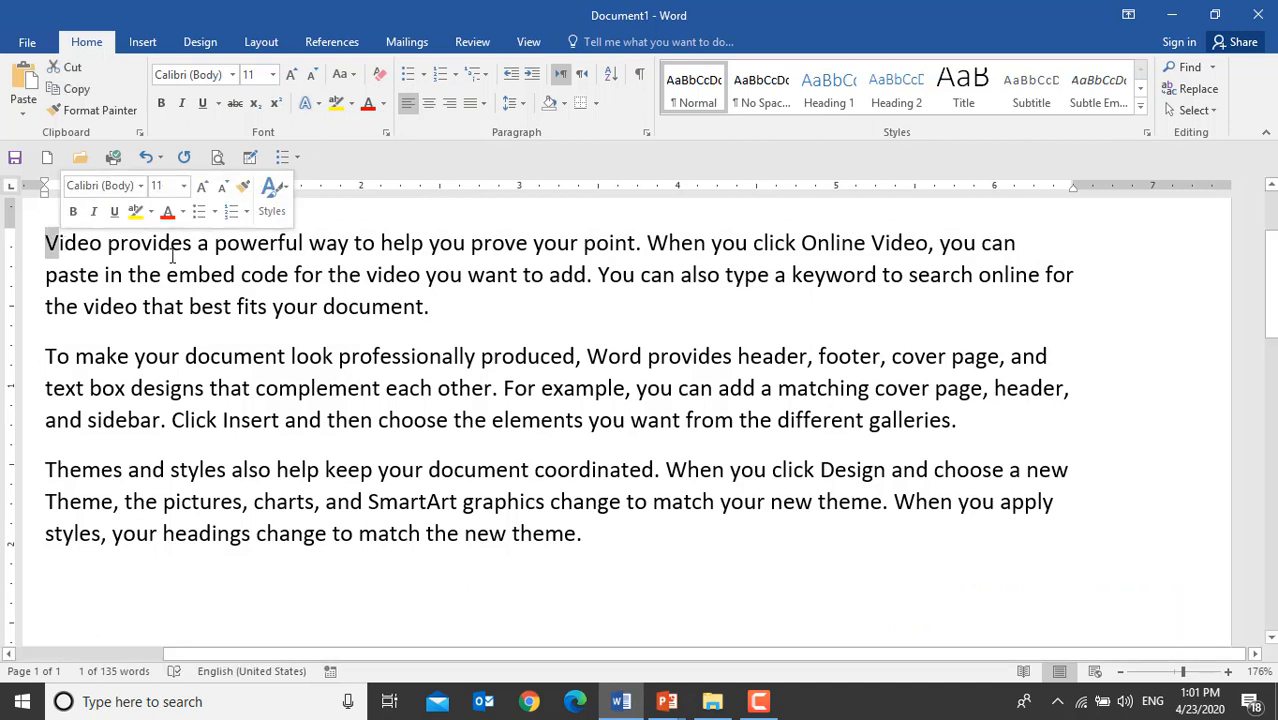
left_click(58, 243)
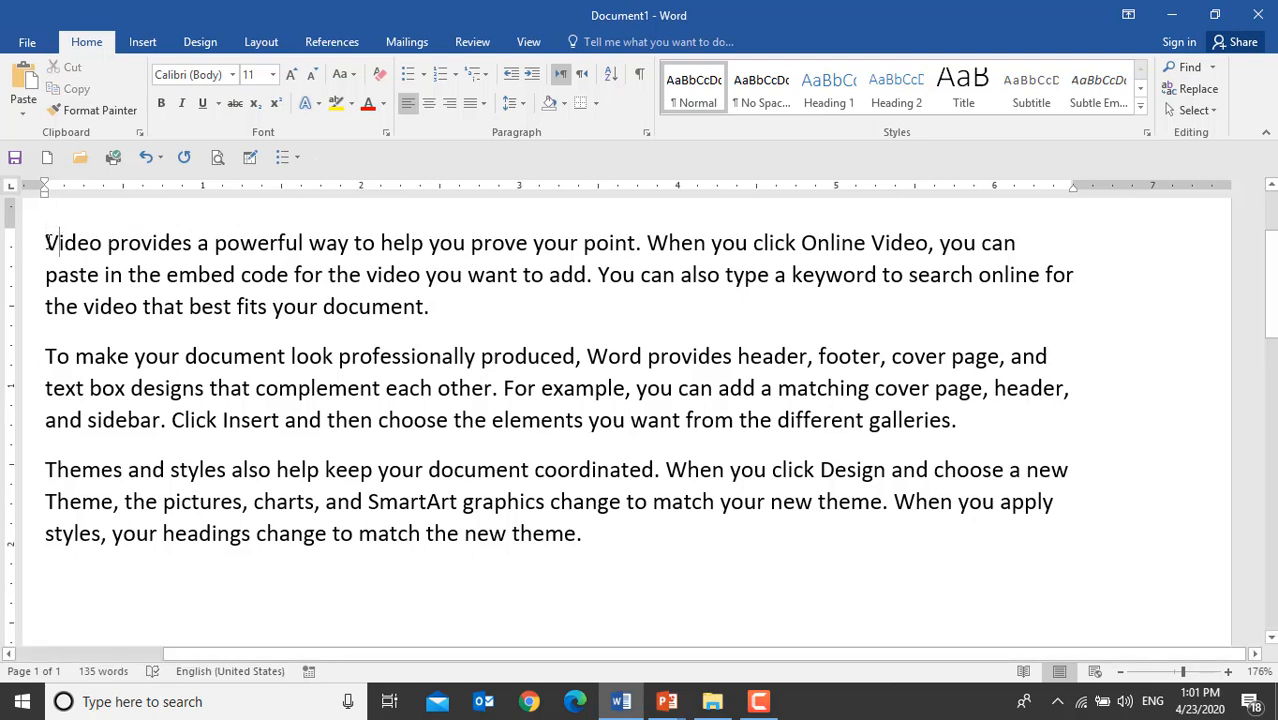
left_click_drag(58, 243, 622, 251)
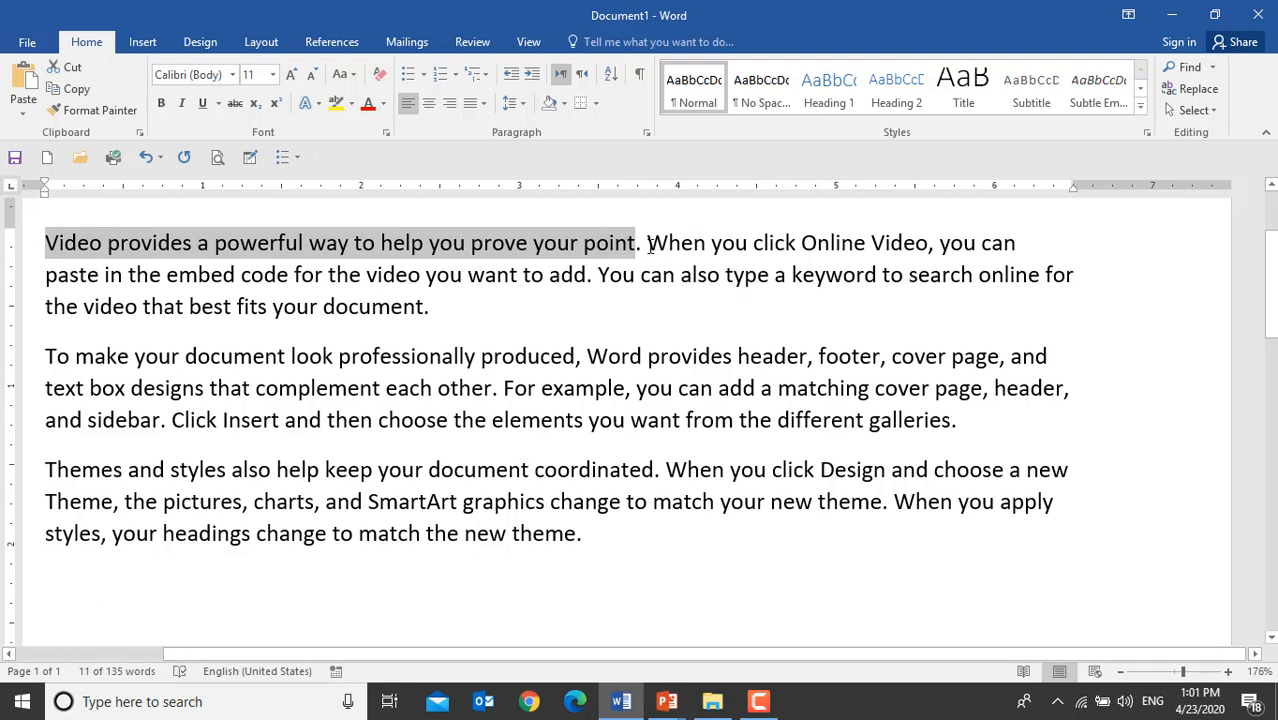
left_click_drag(648, 246, 668, 246)
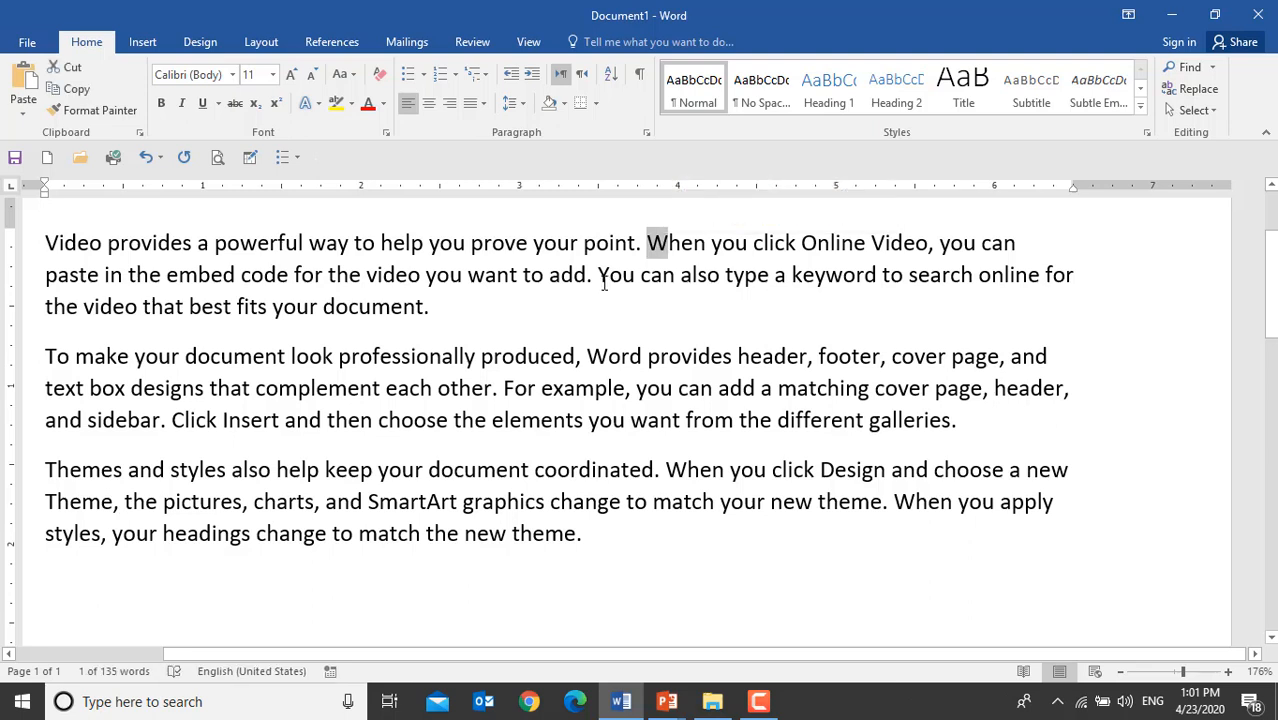
left_click_drag(604, 284, 613, 283)
left_click(545, 276)
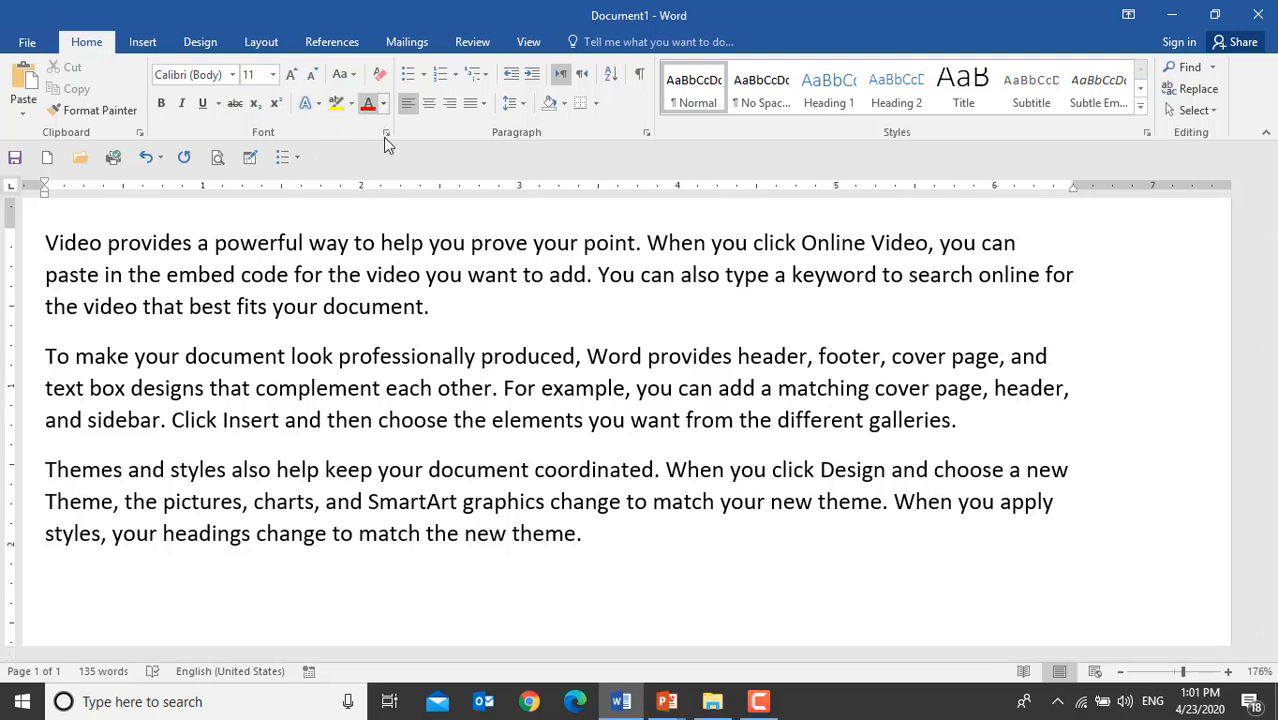
left_click_drag(432, 308, 92, 265)
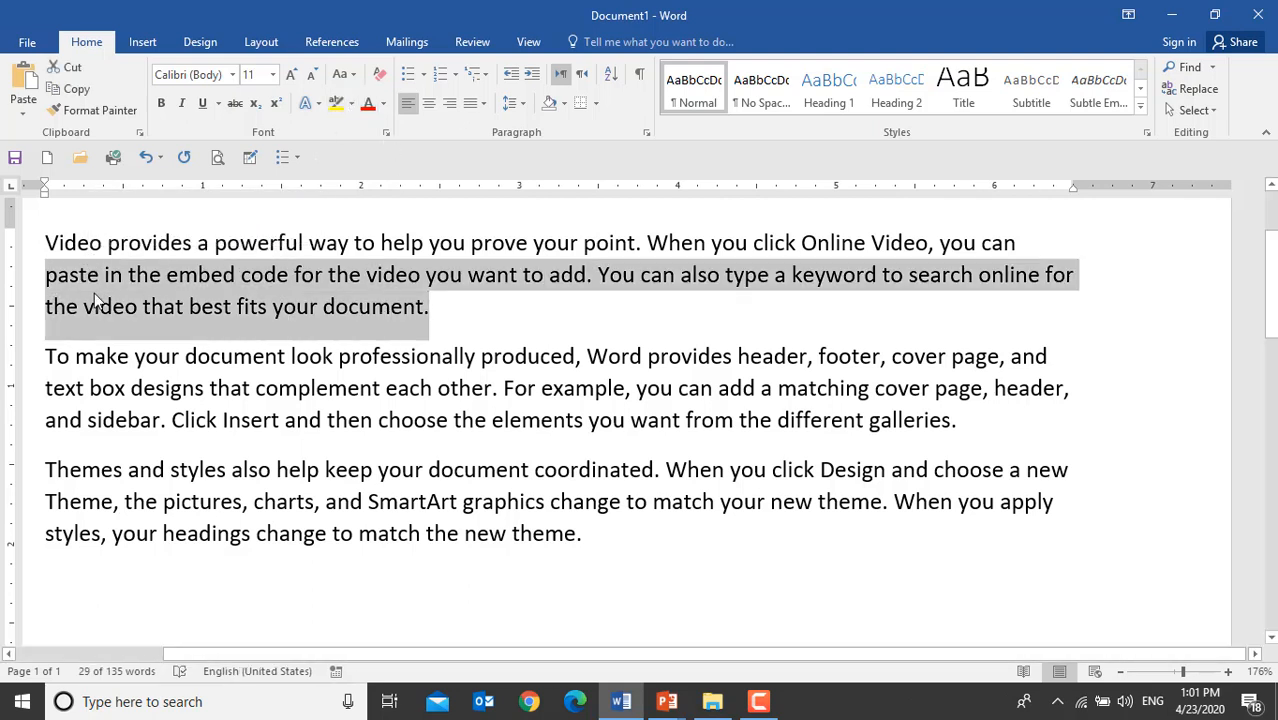
left_click(95, 307)
Change the second paragraph, beginning "To make your document look", to lowercase.
left_click_drag(45, 358, 960, 405)
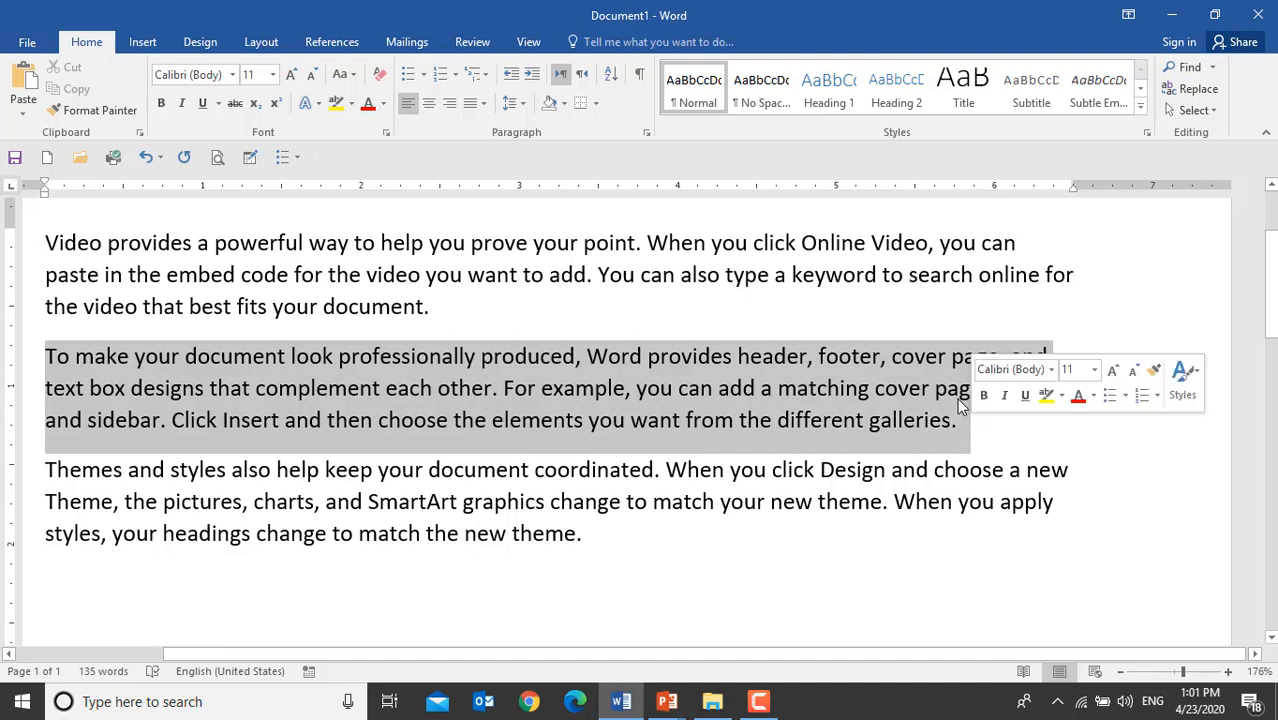
left_click(352, 77)
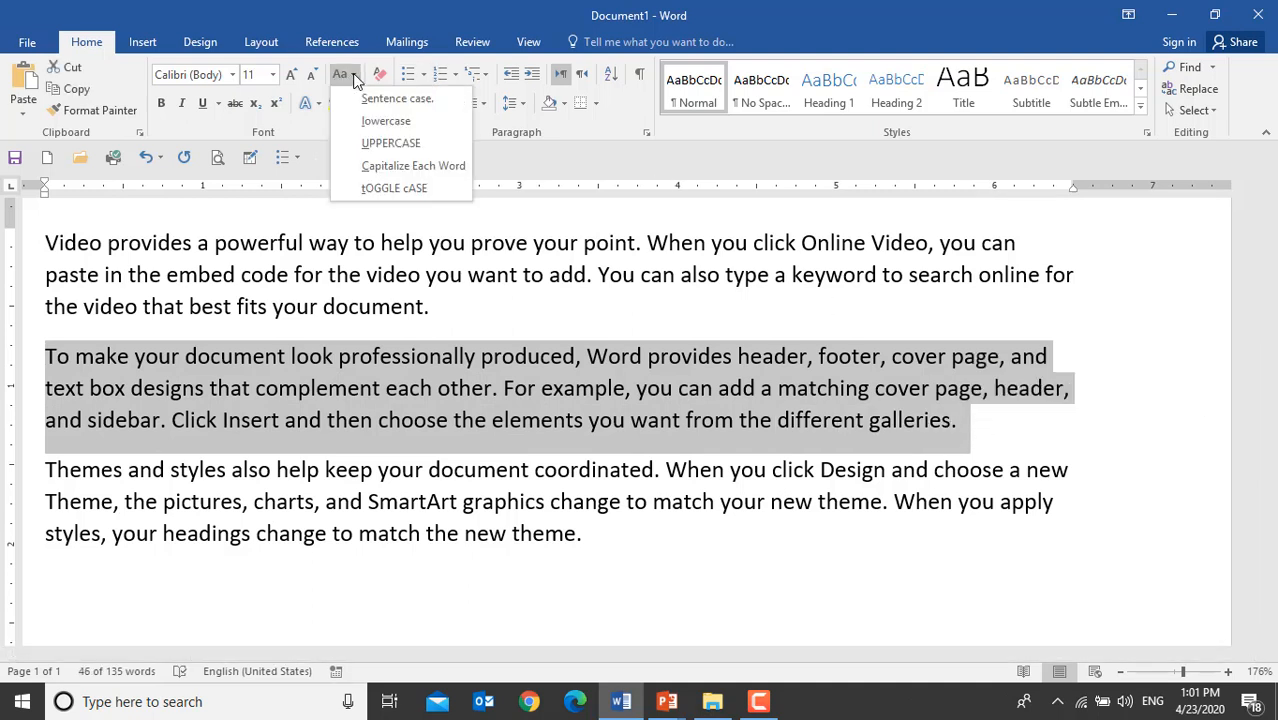
left_click(403, 122)
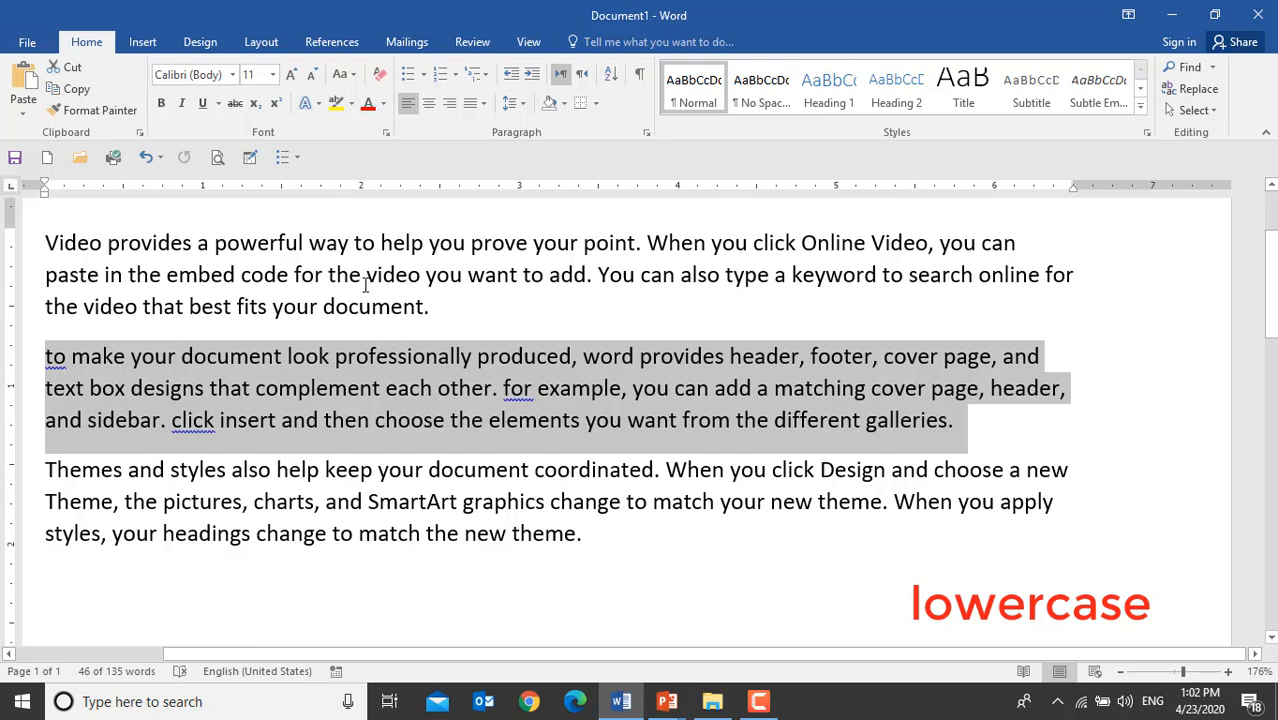
Change all three paragraphs of the document to lowercase.
left_click_drag(676, 568, 22, 222)
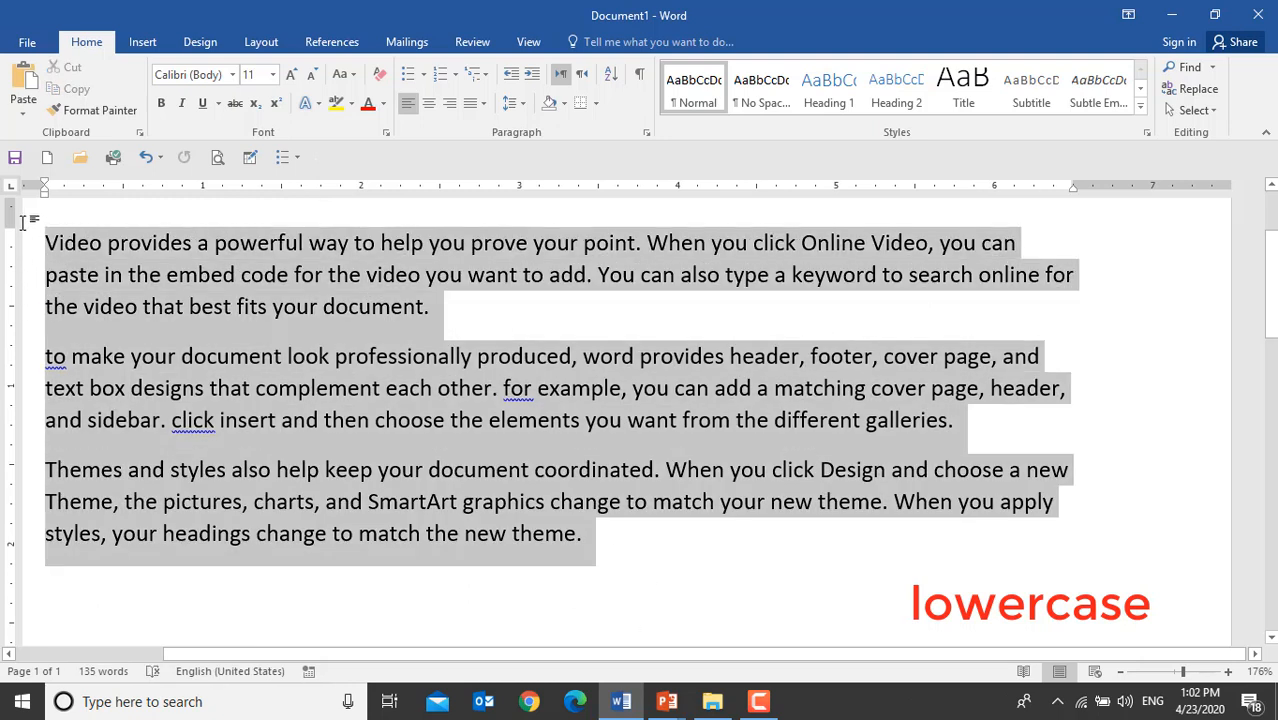
left_click(343, 75)
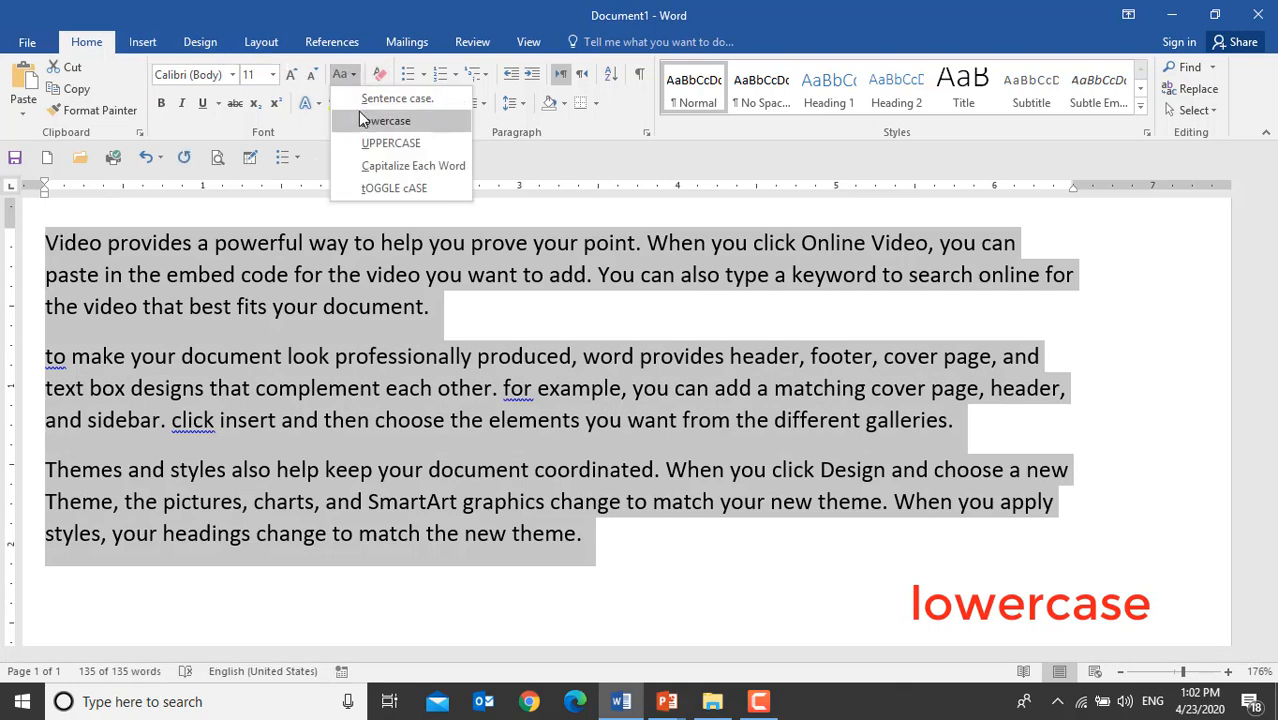
left_click(366, 118)
left_click(152, 306)
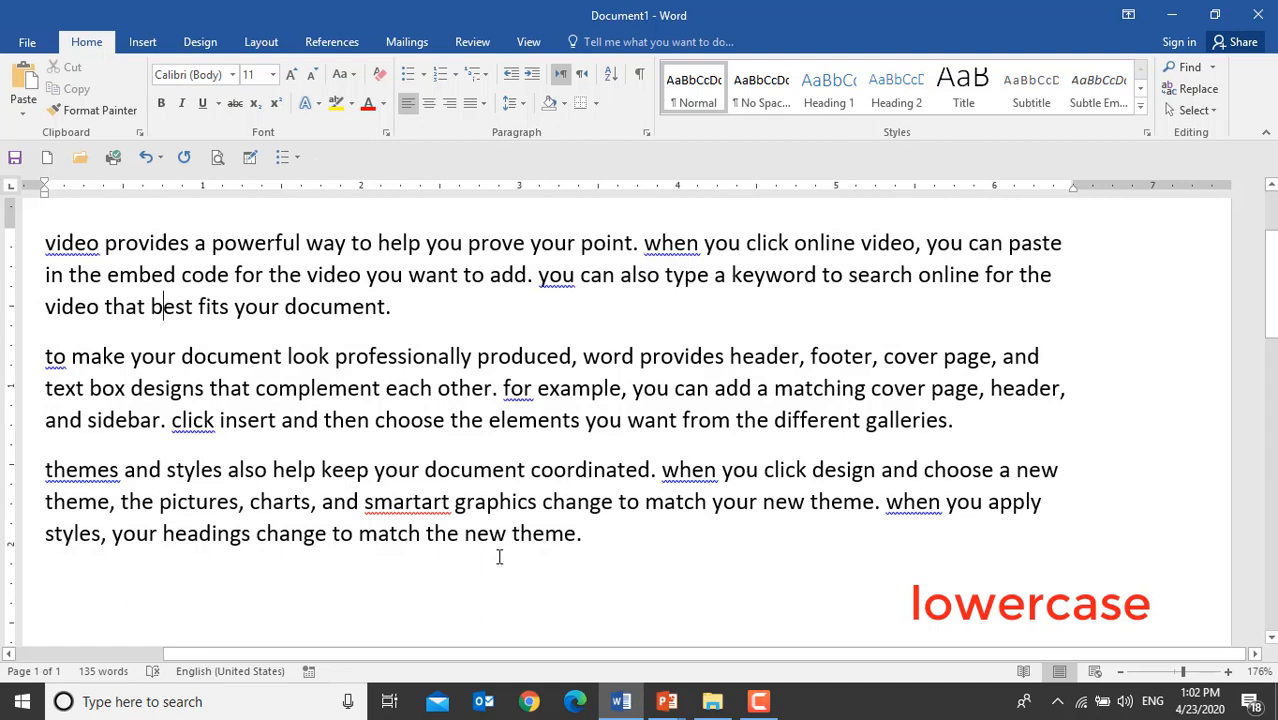
Change the word "best" in the first paragraph to UPPERCASE, followed by the entire document's text.
left_click(354, 78)
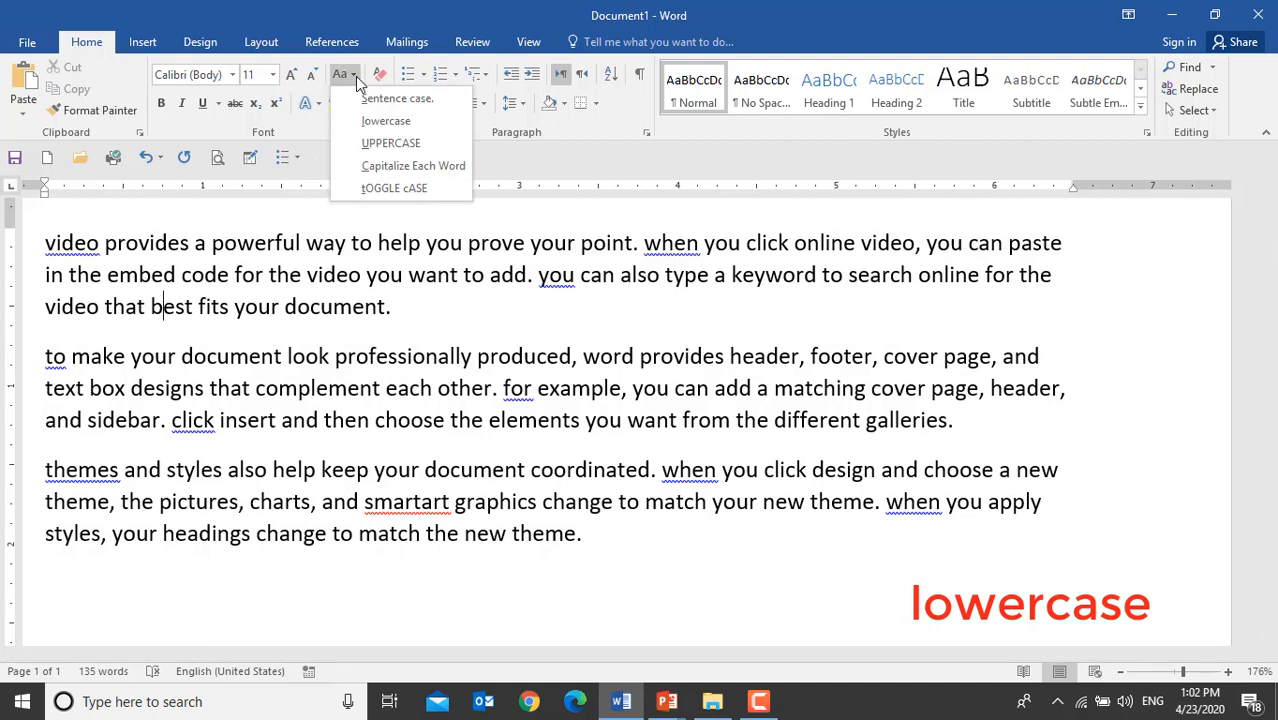
left_click(352, 145)
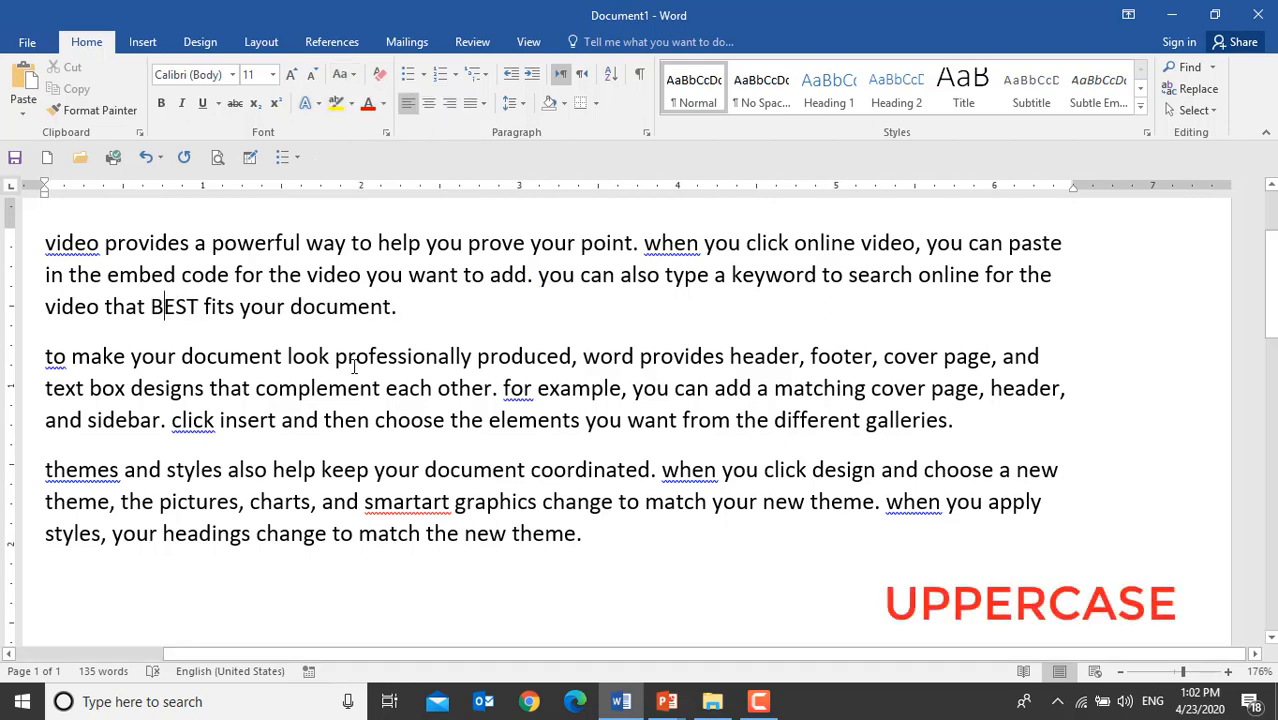
key("ctrl+a")
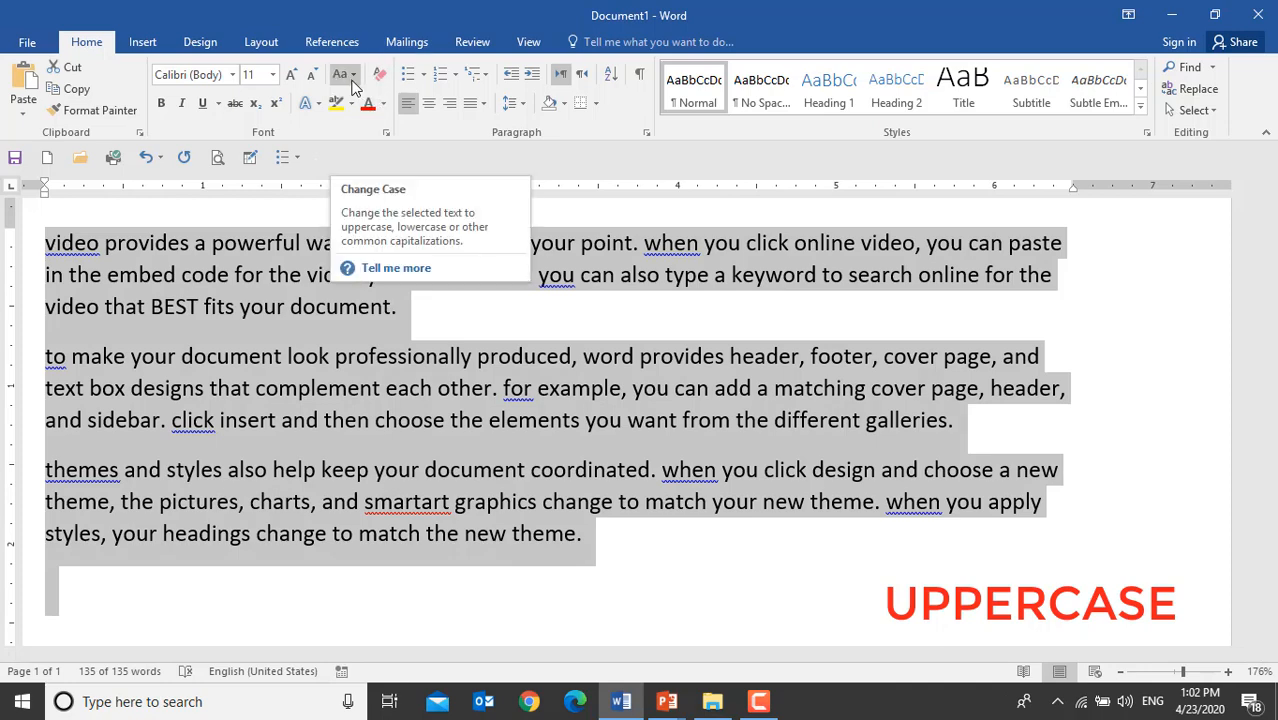
left_click(351, 78)
left_click(398, 147)
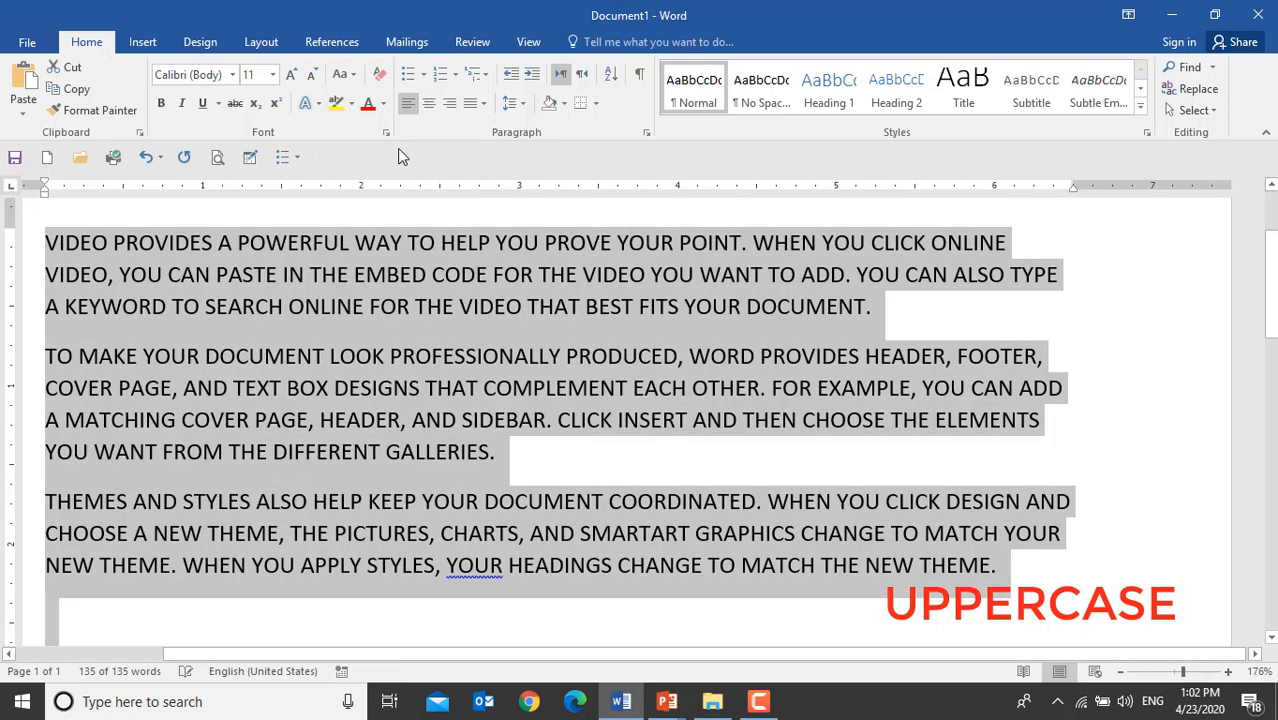
left_click(475, 395)
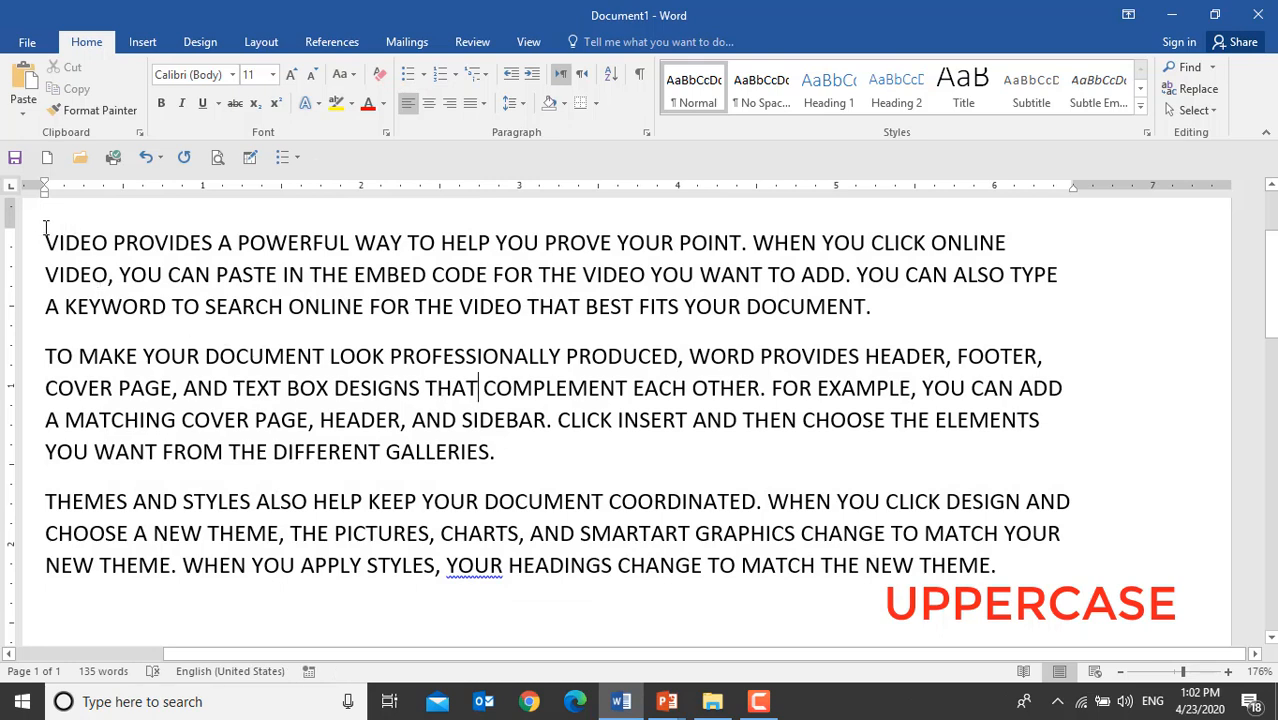
Apply Capitalize Each Word to all three paragraphs.
left_click_drag(46, 231, 1000, 578)
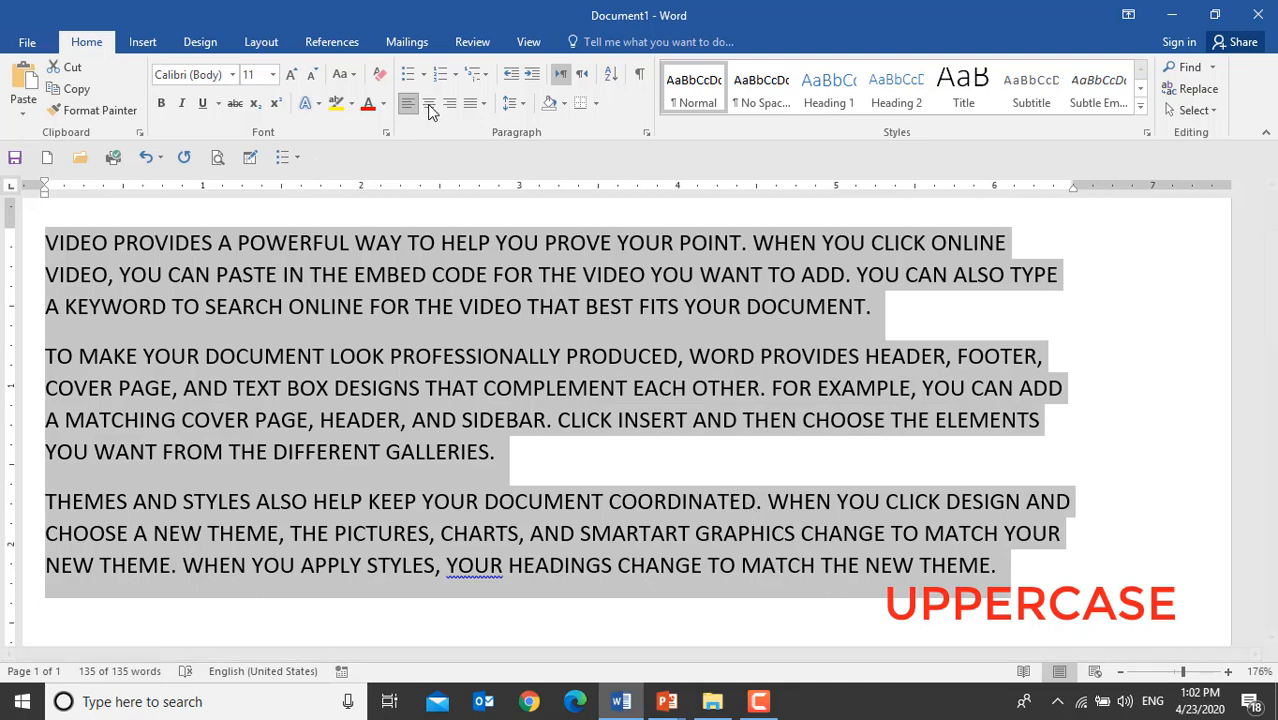
left_click(343, 74)
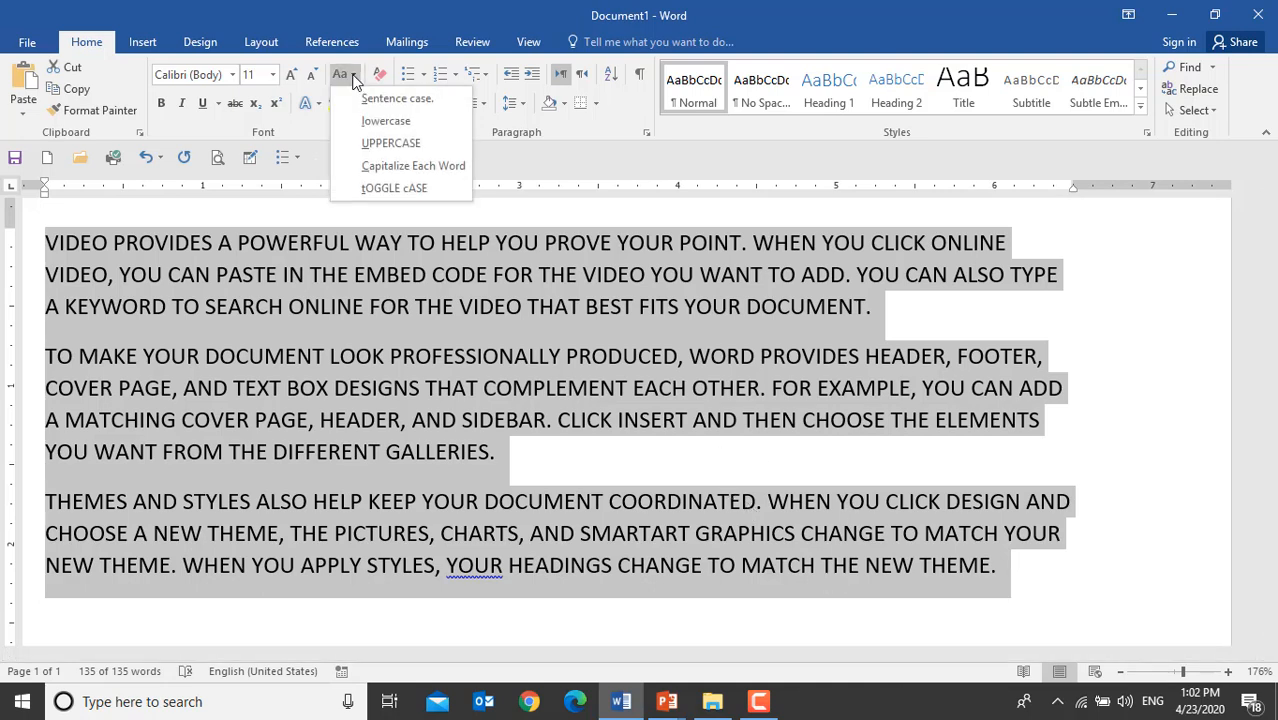
left_click(420, 172)
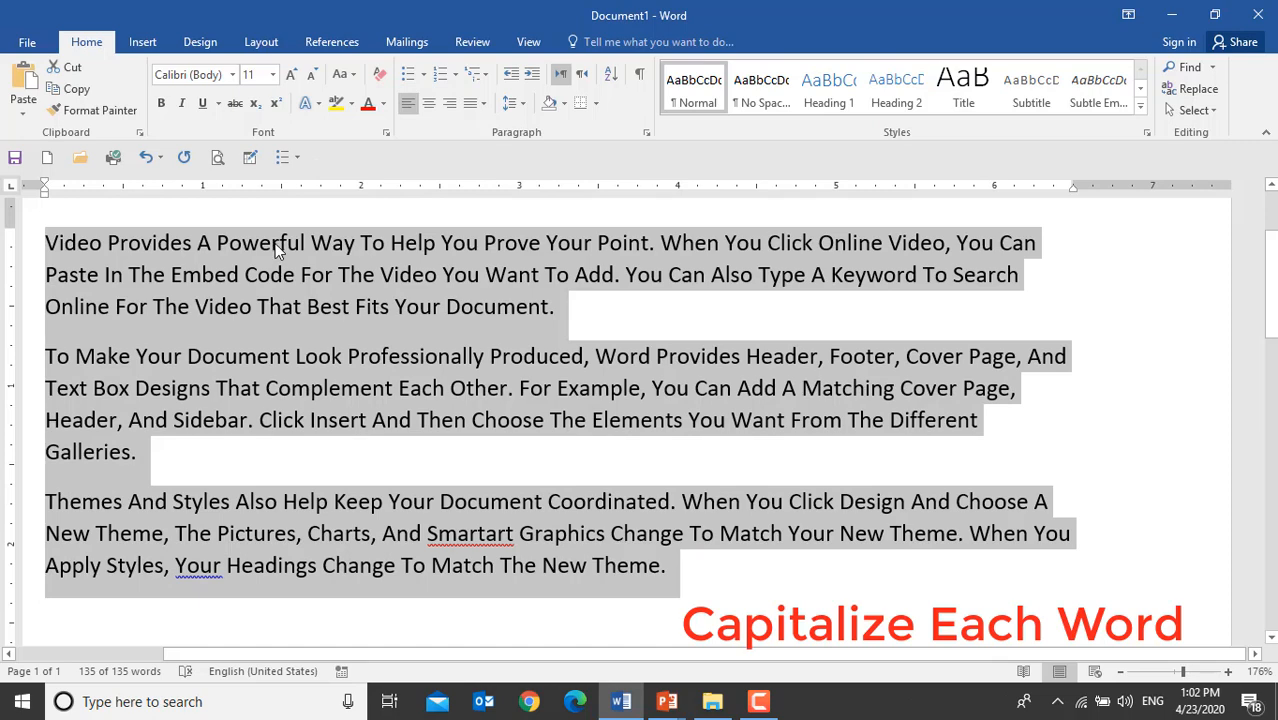
left_click(793, 384)
Examine the initial letter of each word in the first sentence.
left_click(66, 250)
left_click(192, 244)
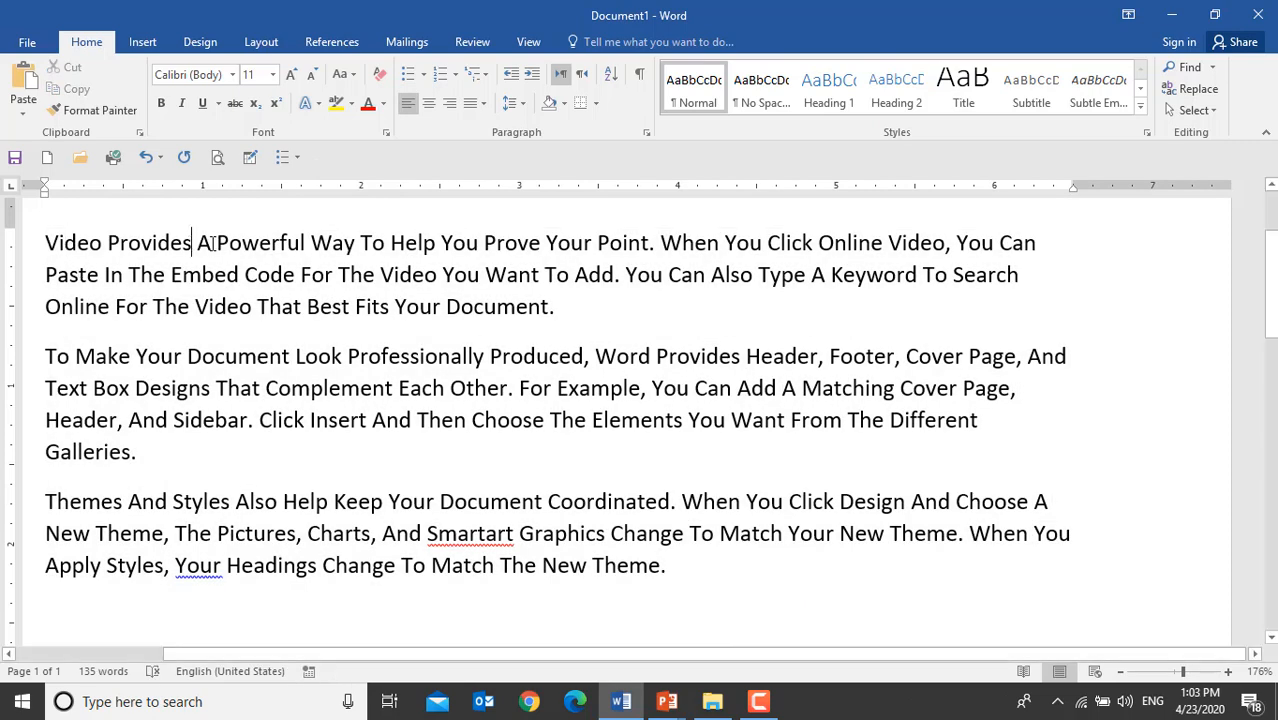
left_click(213, 245)
left_click(258, 245)
left_click(342, 248)
left_click(362, 250)
left_click(434, 250)
left_click(464, 248)
Apply tOGGLE cASE to the entire document's text.
left_click(356, 76)
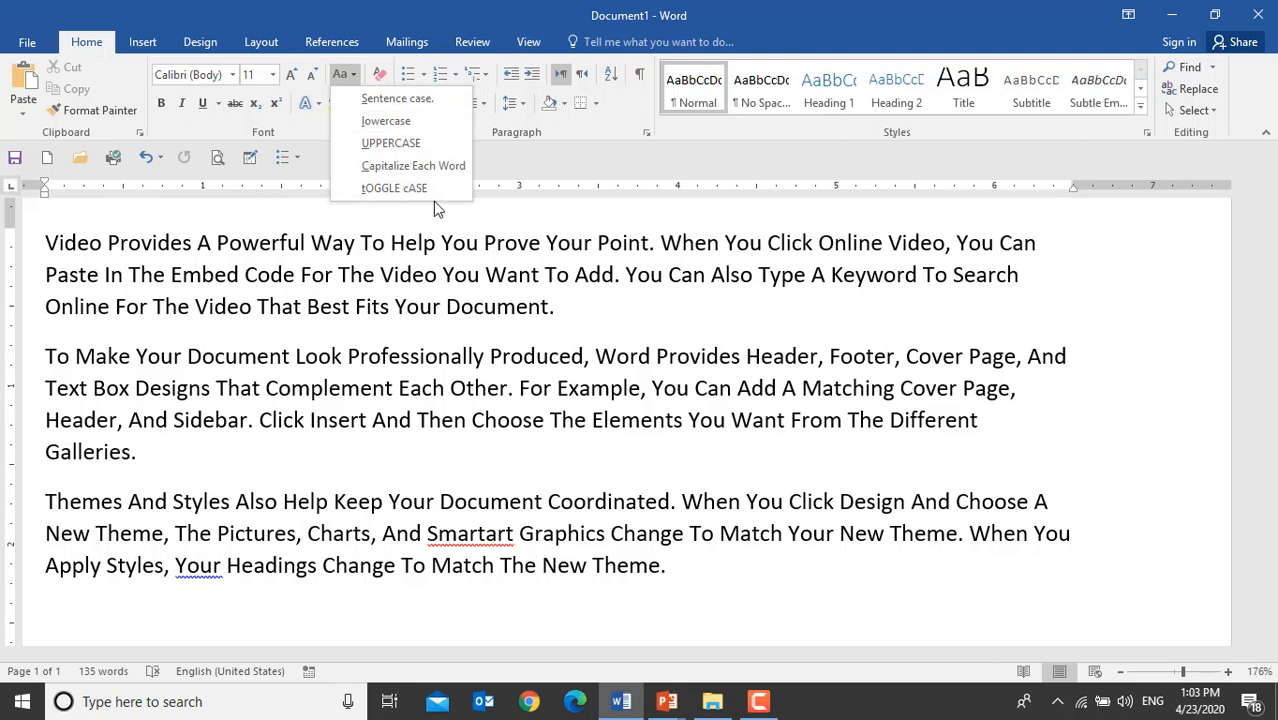
left_click(700, 560)
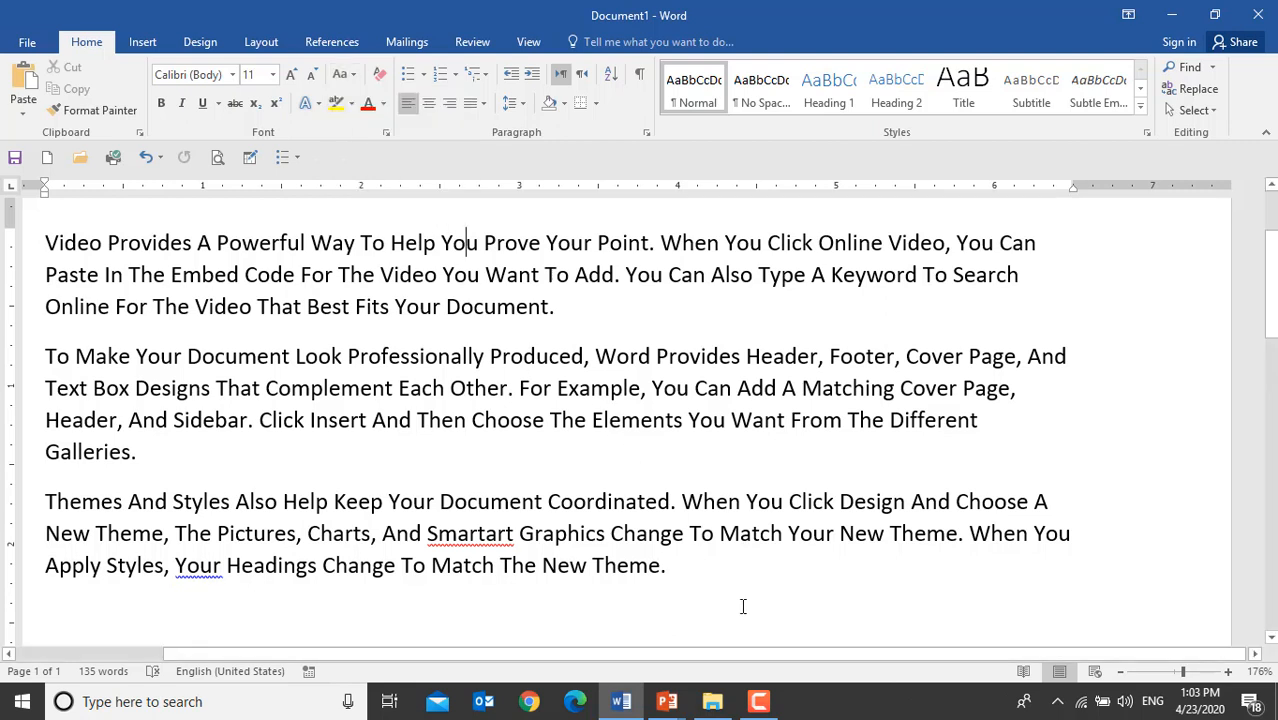
key("ctrl+a")
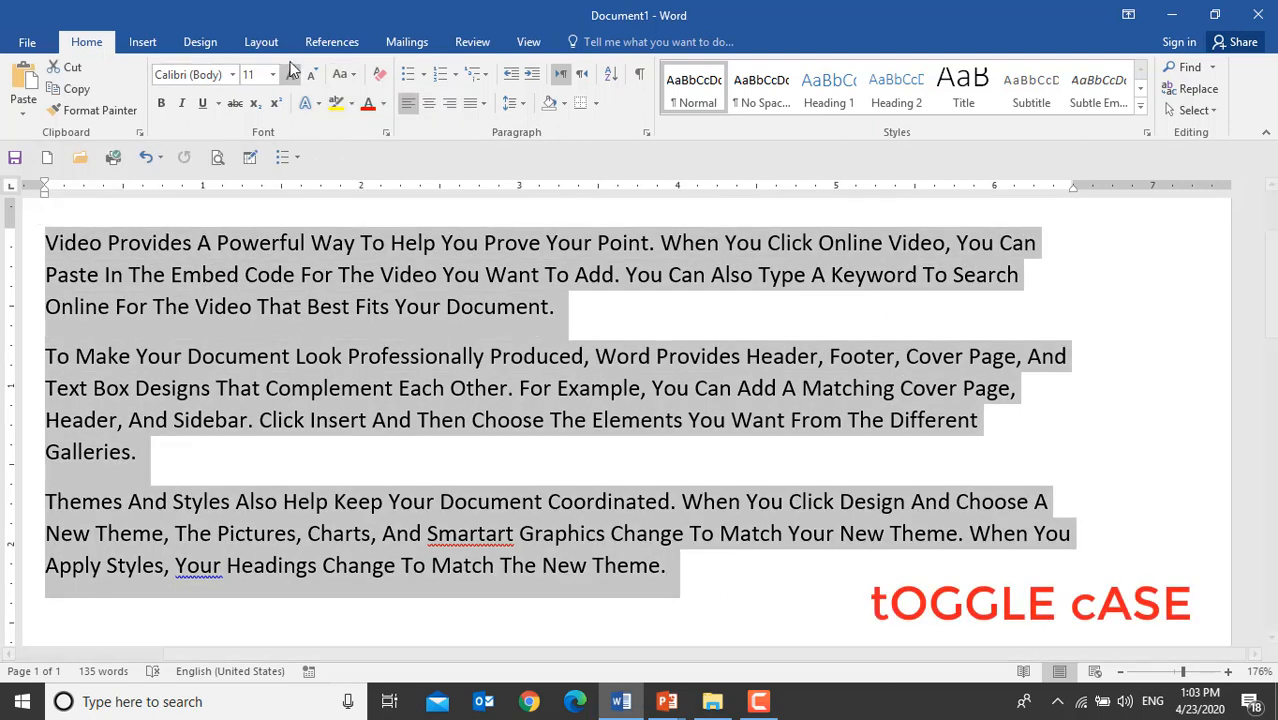
left_click(342, 78)
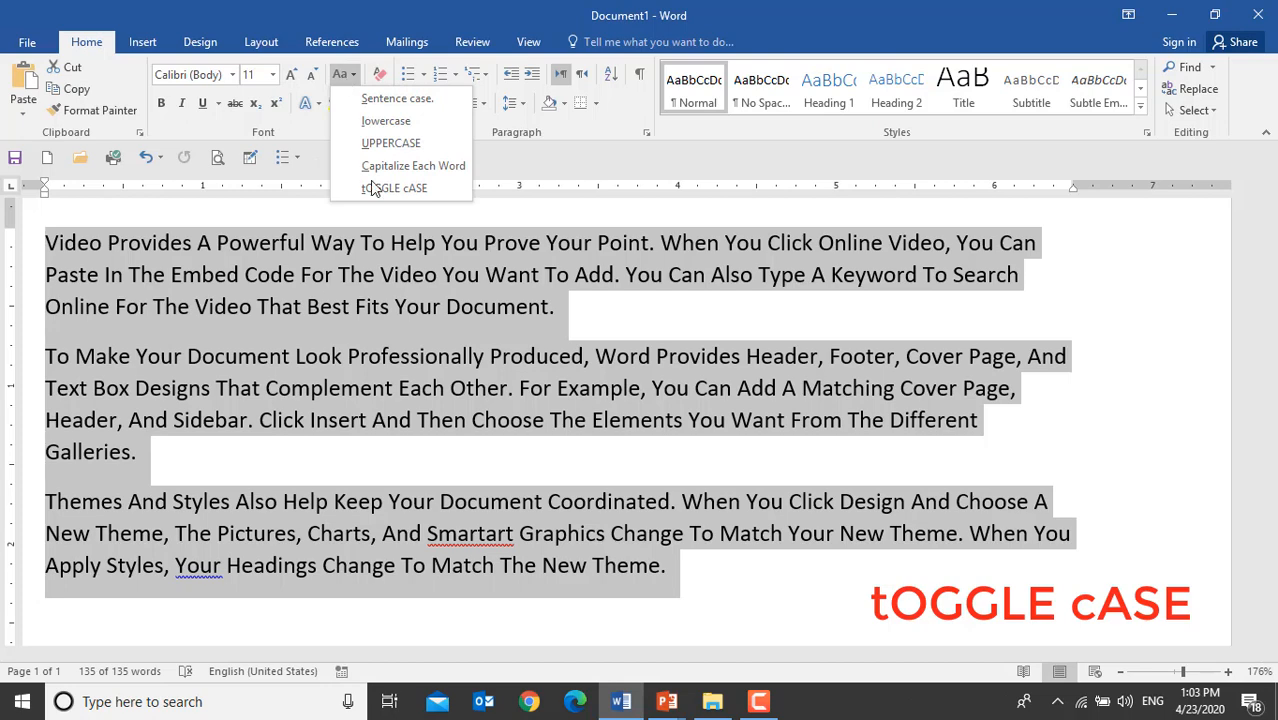
left_click(424, 199)
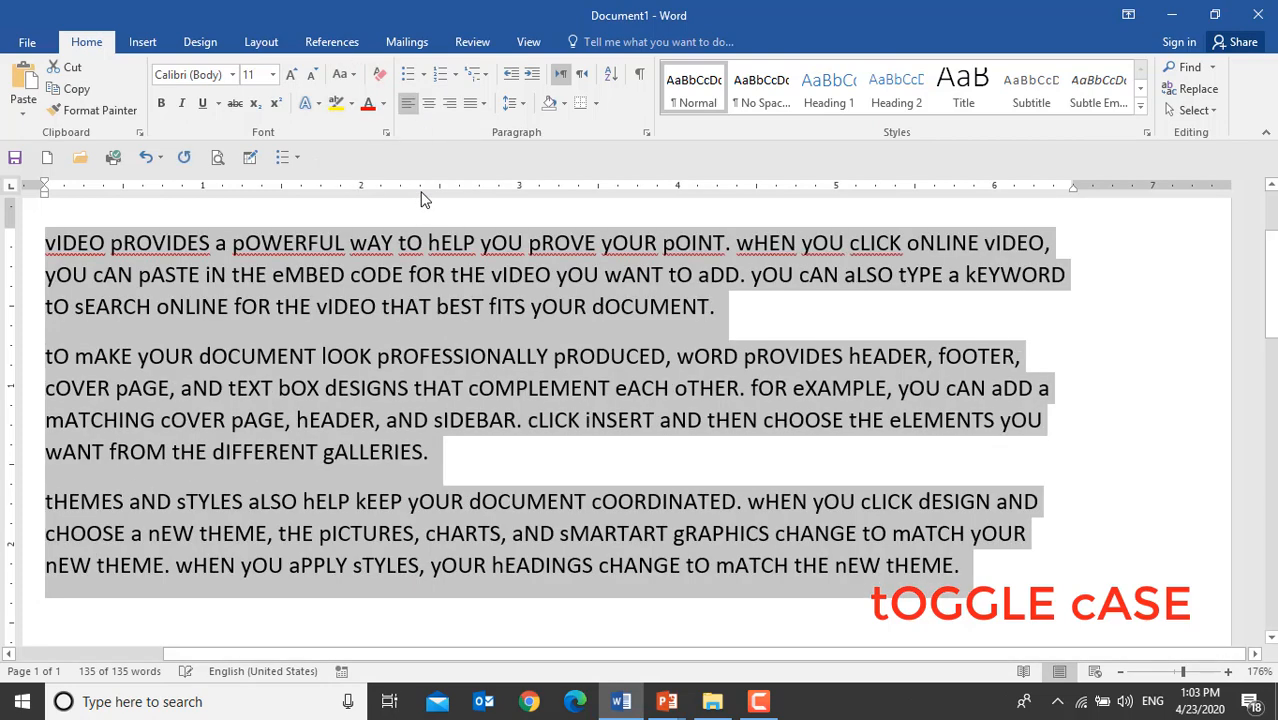
left_click(200, 414)
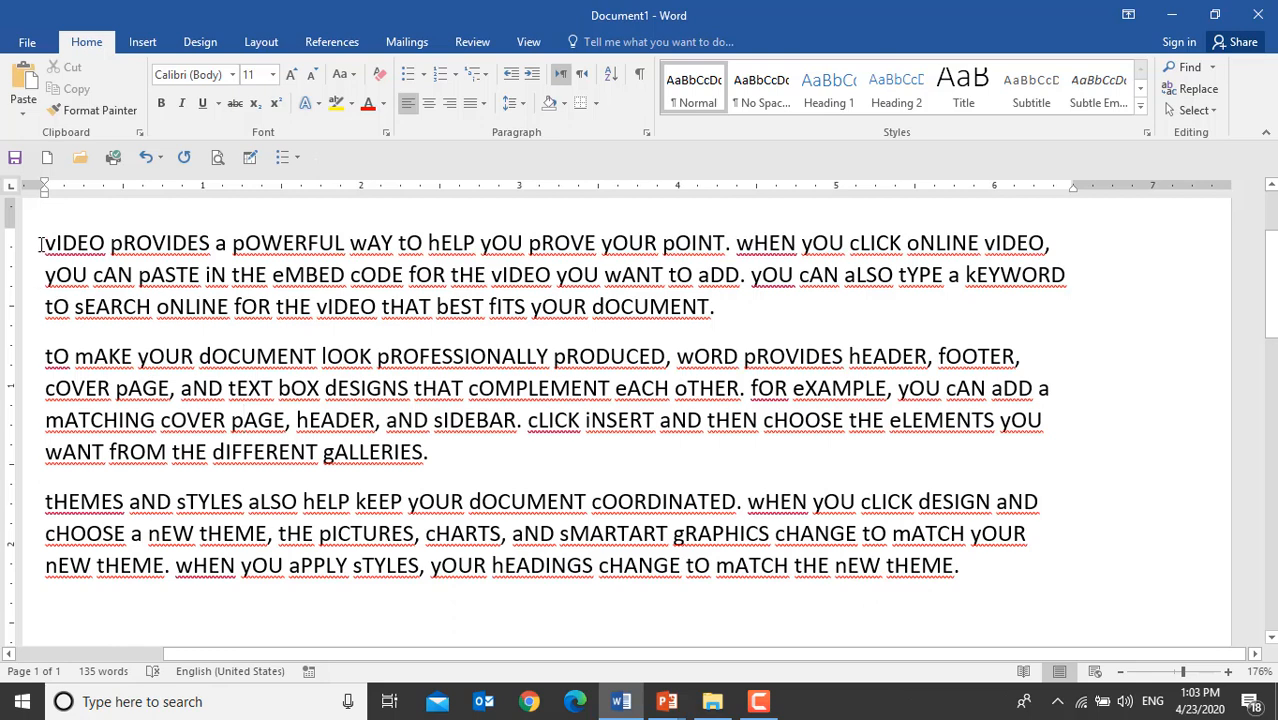
Change the entire document's text back to Sentence case.
left_click_drag(41, 244, 1096, 596)
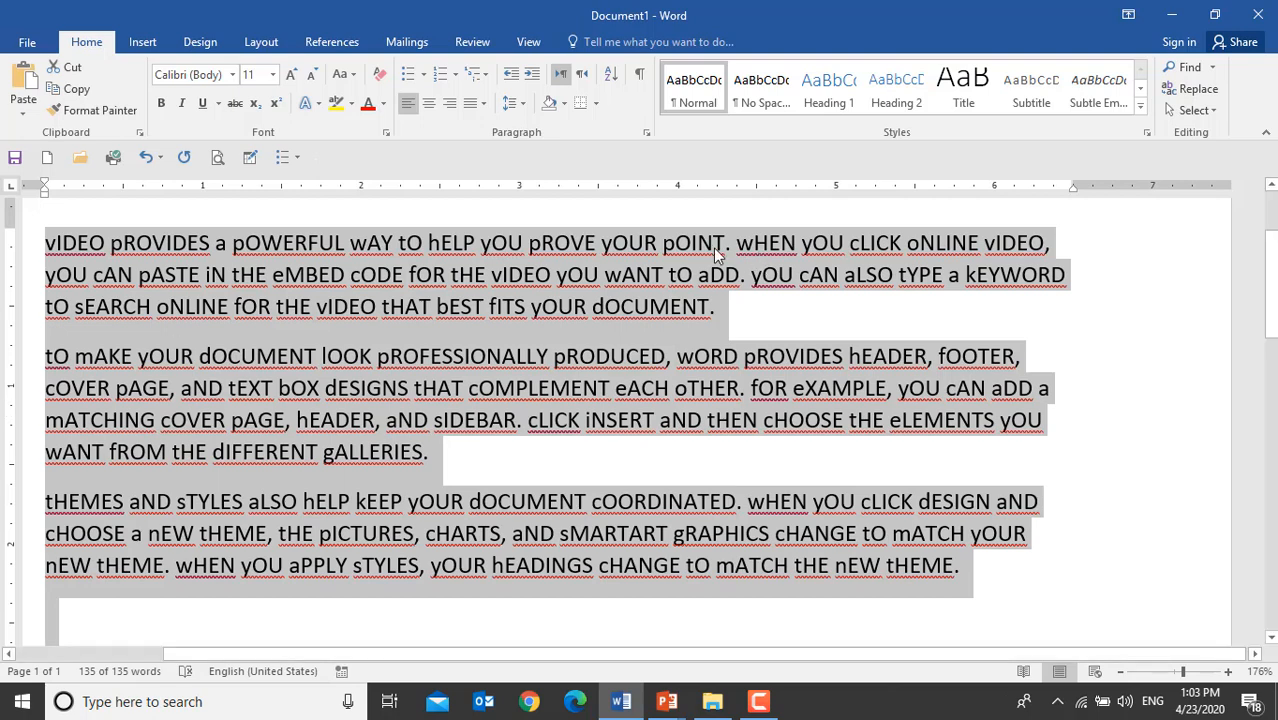
left_click(350, 76)
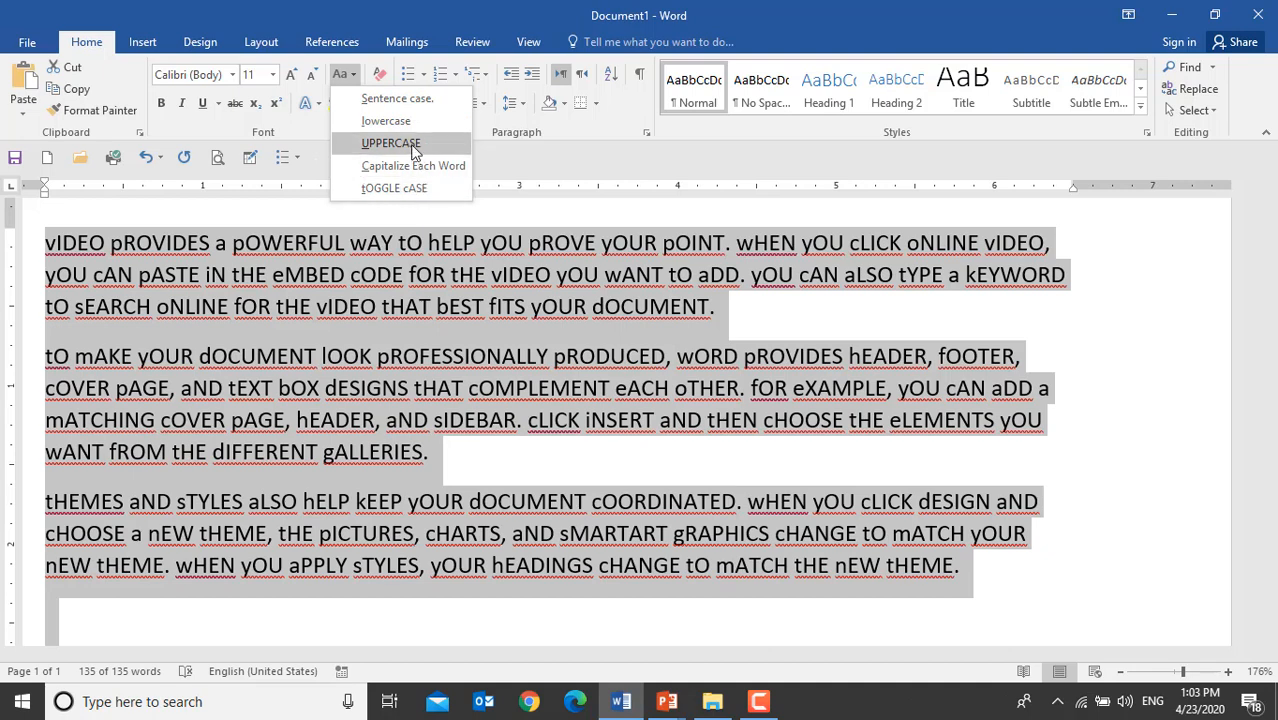
left_click(405, 100)
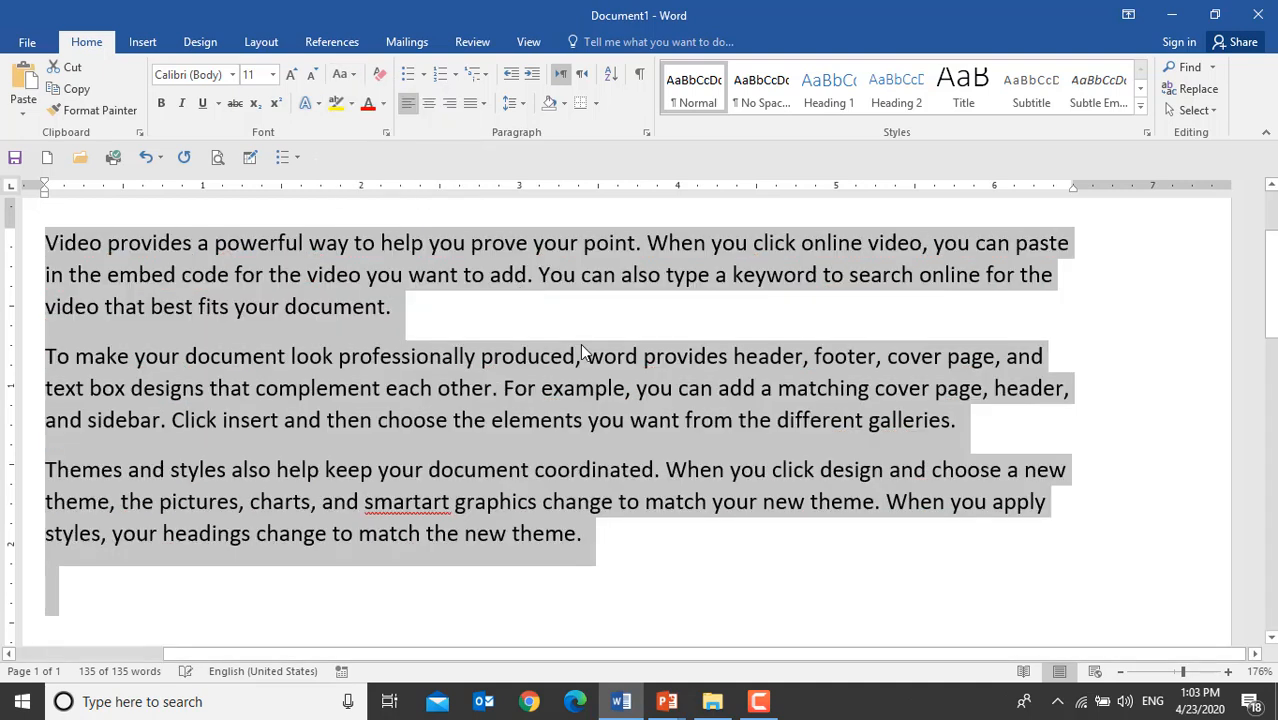
left_click(673, 545)
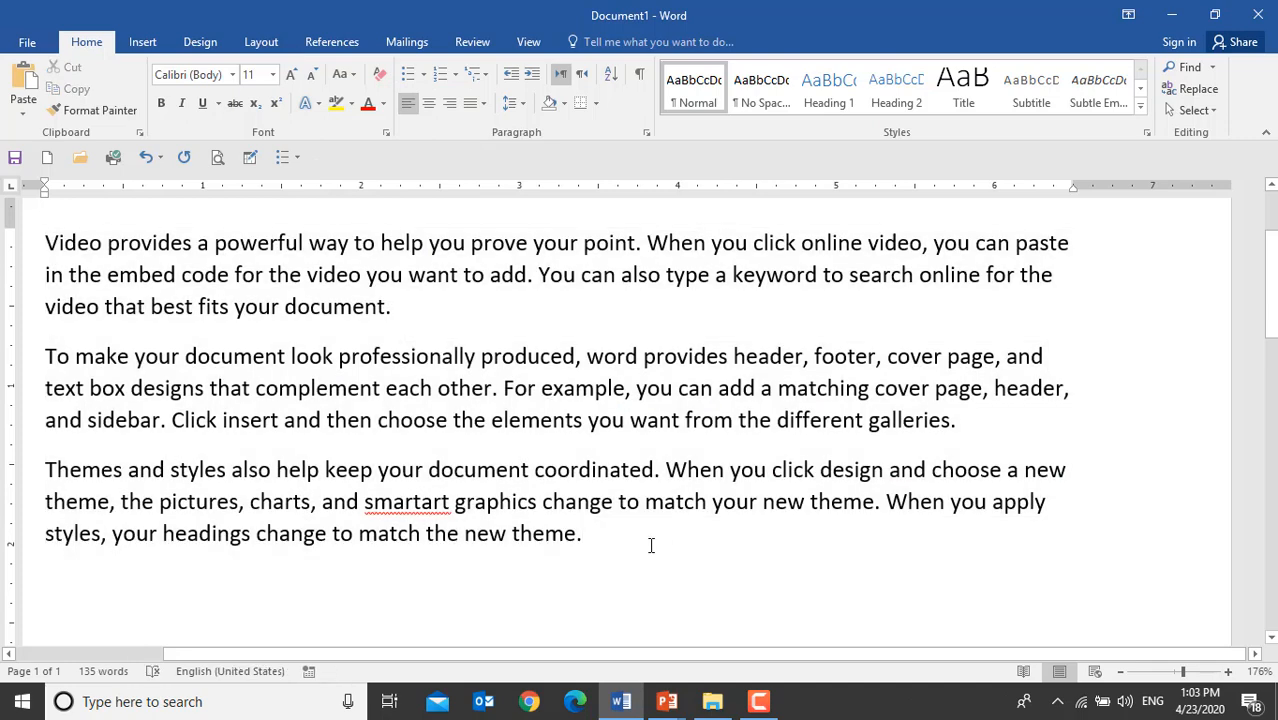
Cycle the case of all three paragraphs through uppercase and lowercase back to sentence case.
key("Return")
left_click_drag(704, 567, 4, 224)
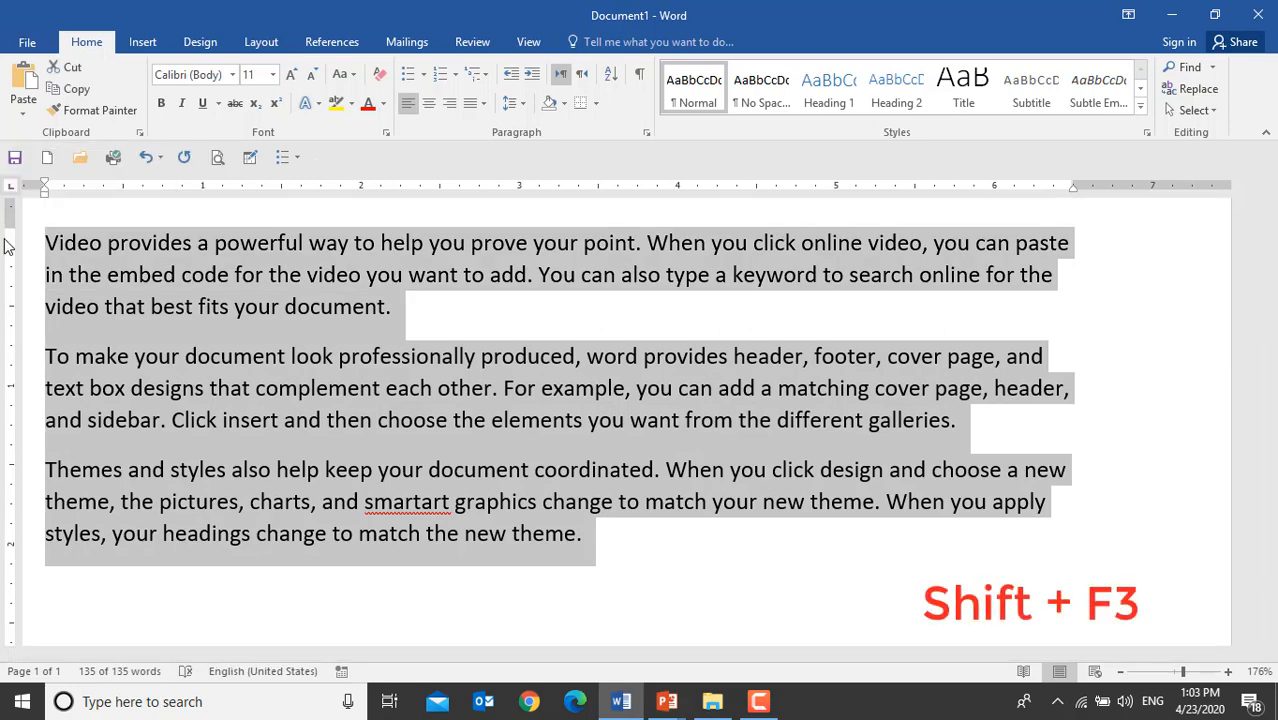
key("shift+F3")
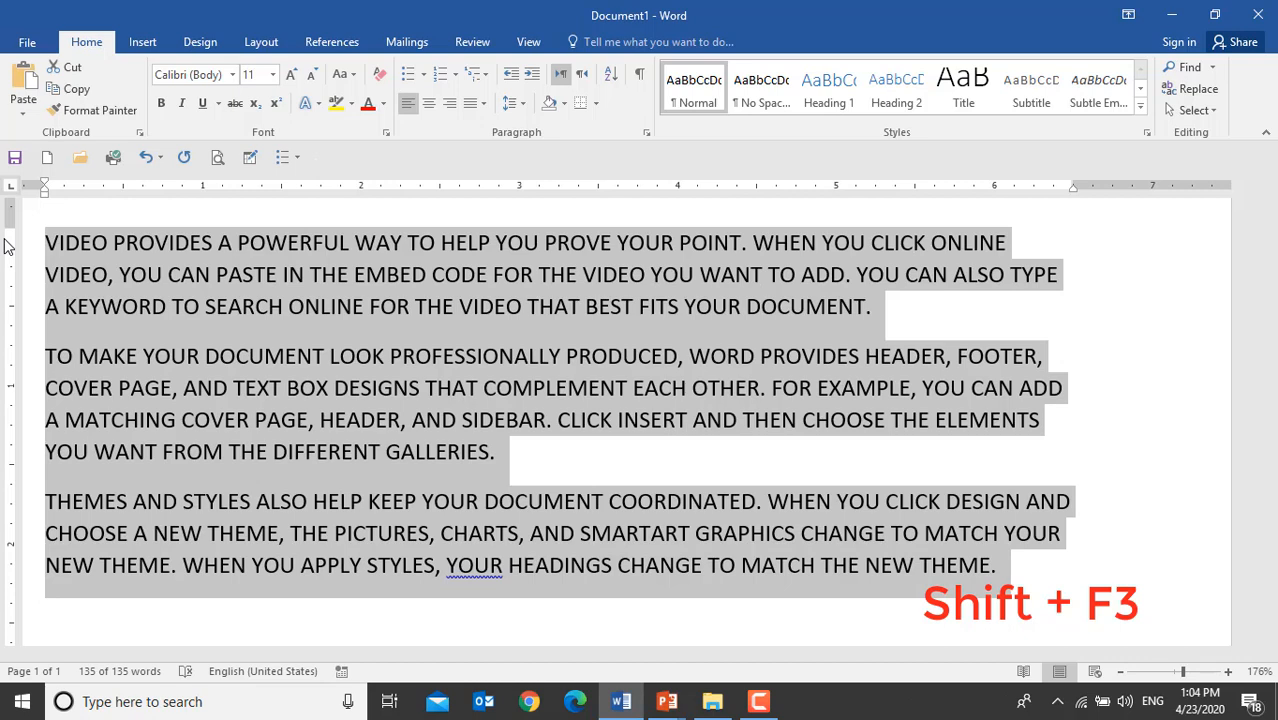
key("shift+F3")
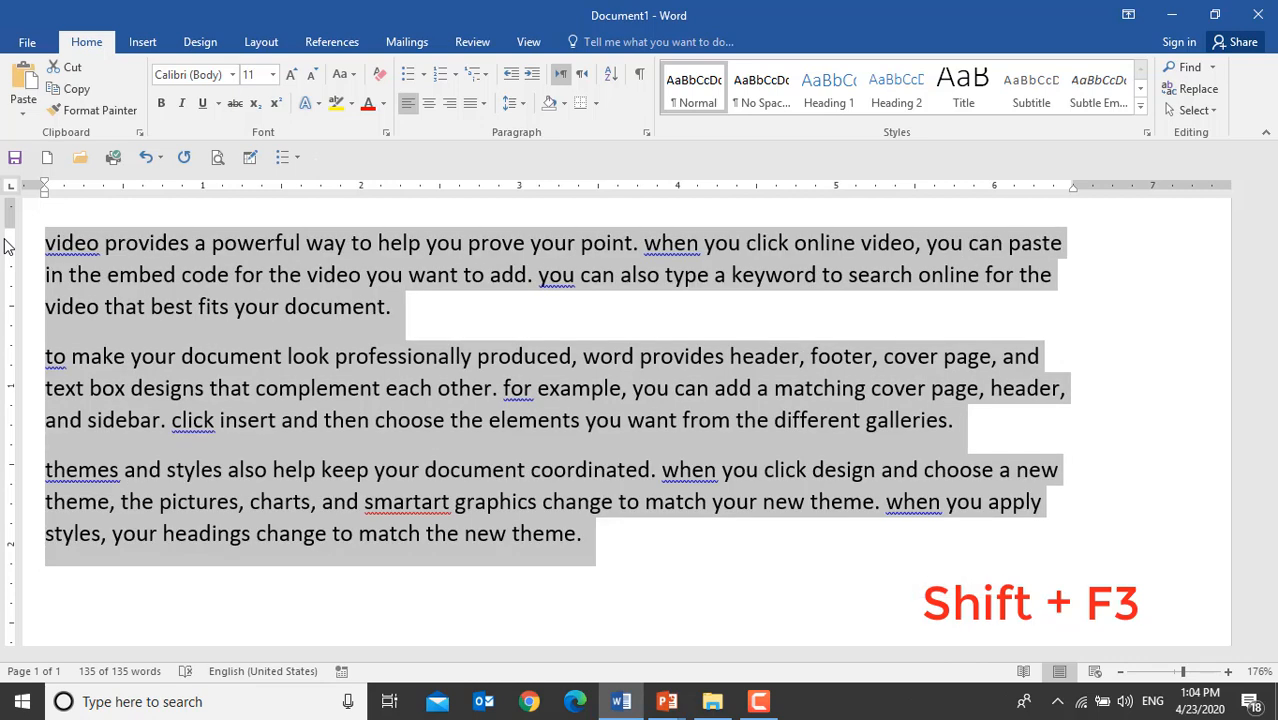
key("shift+F3")
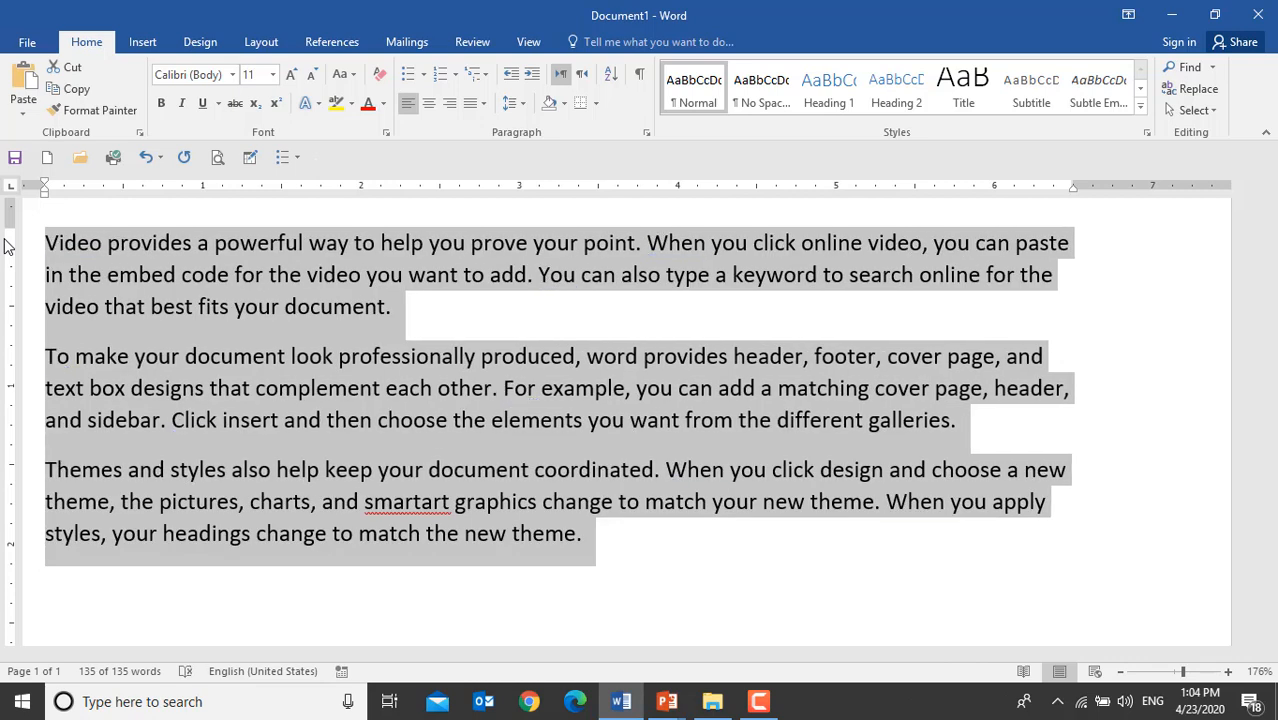
left_click(598, 560)
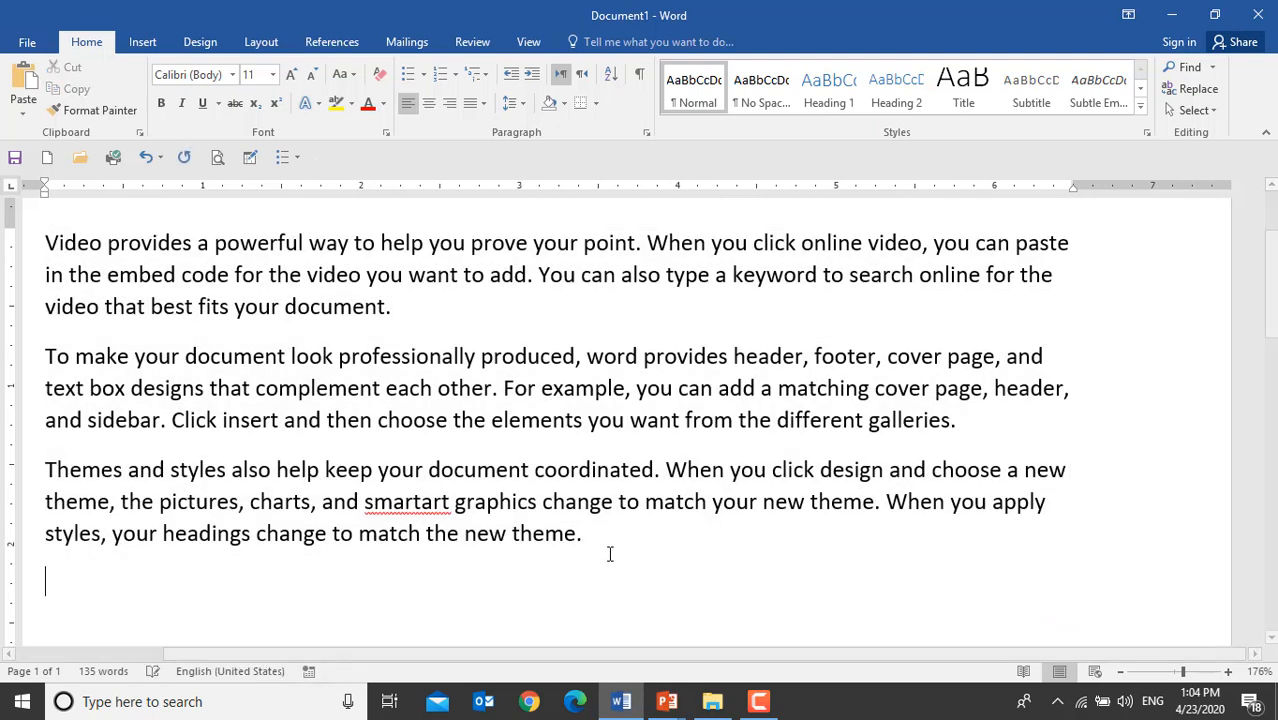
Add the line "Shift + F3" below the third paragraph.
type("Shfit")
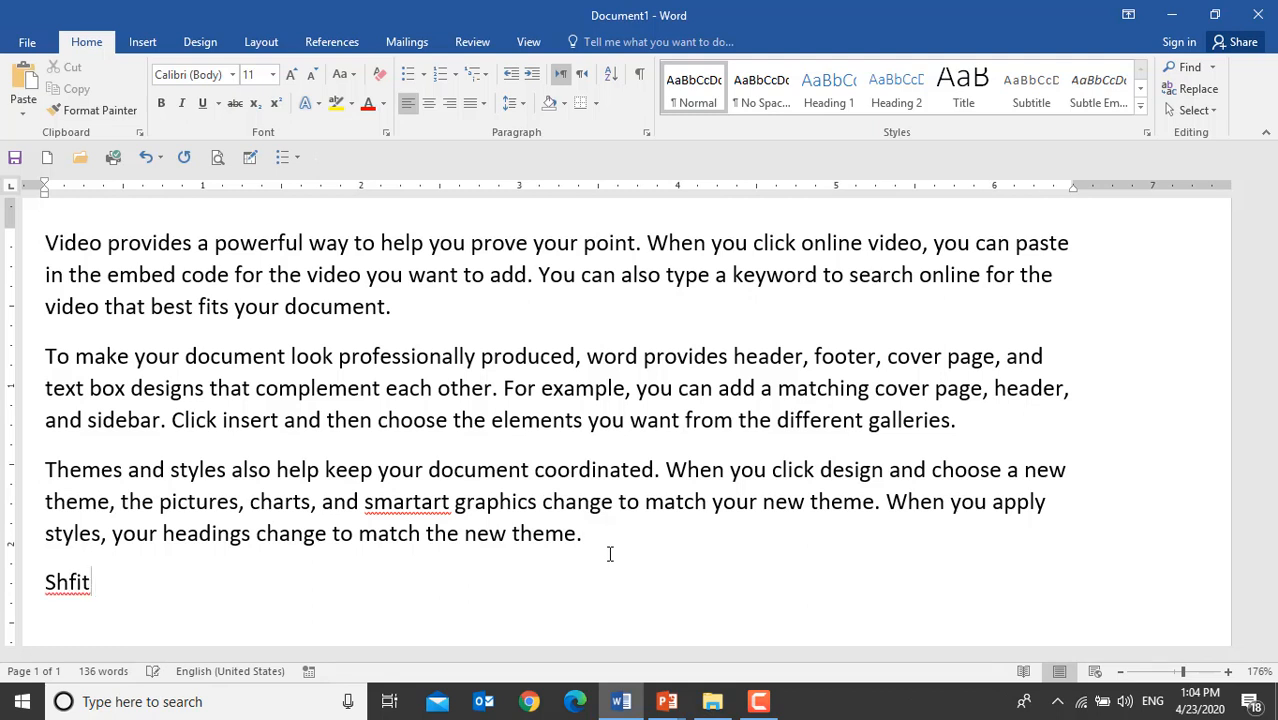
key("BackSpace")
key("BackSpace")
key("BackSpace")
type("ift + F3")
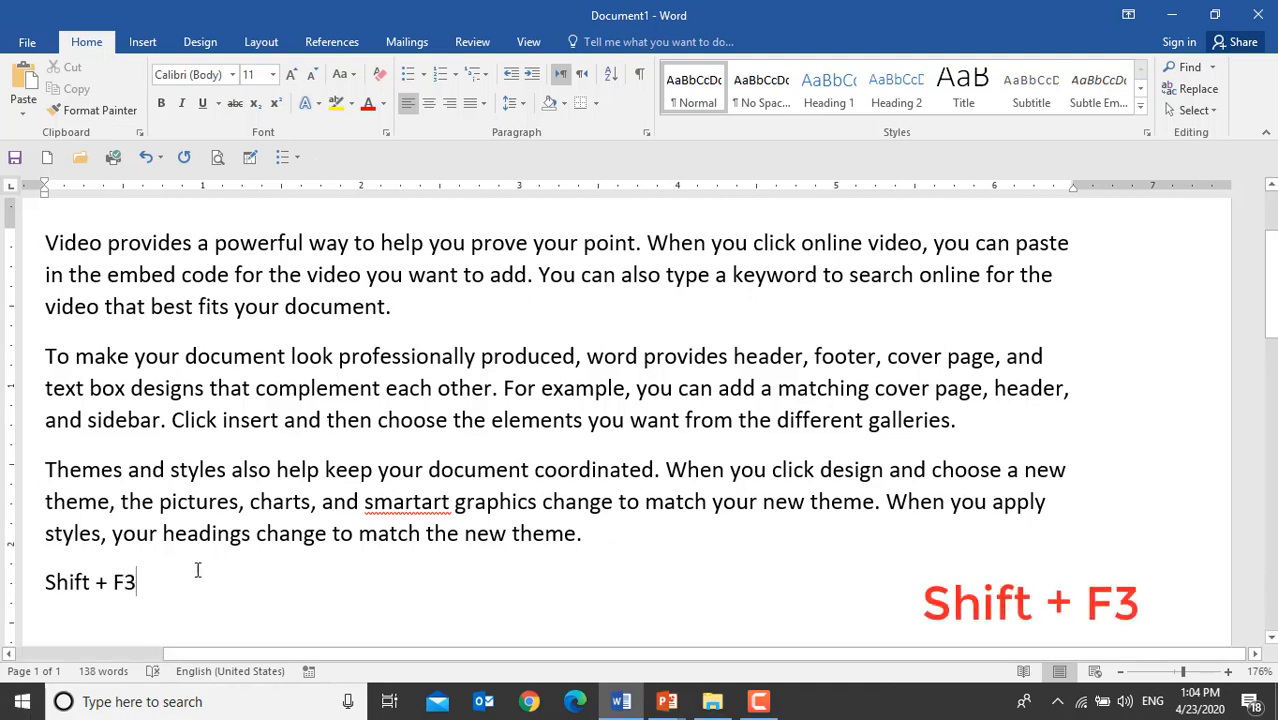
Delete the "Shift + F3" line below the third paragraph.
scroll(197, 567, "down", 3)
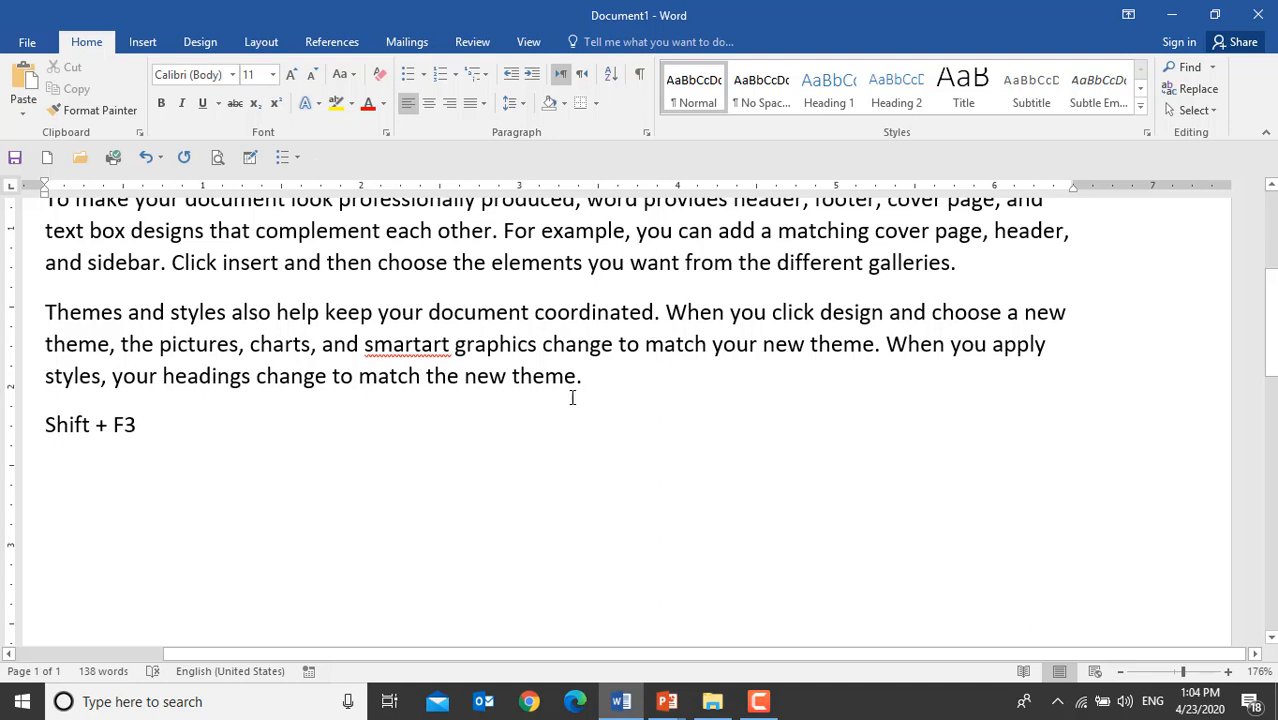
left_click(15, 417)
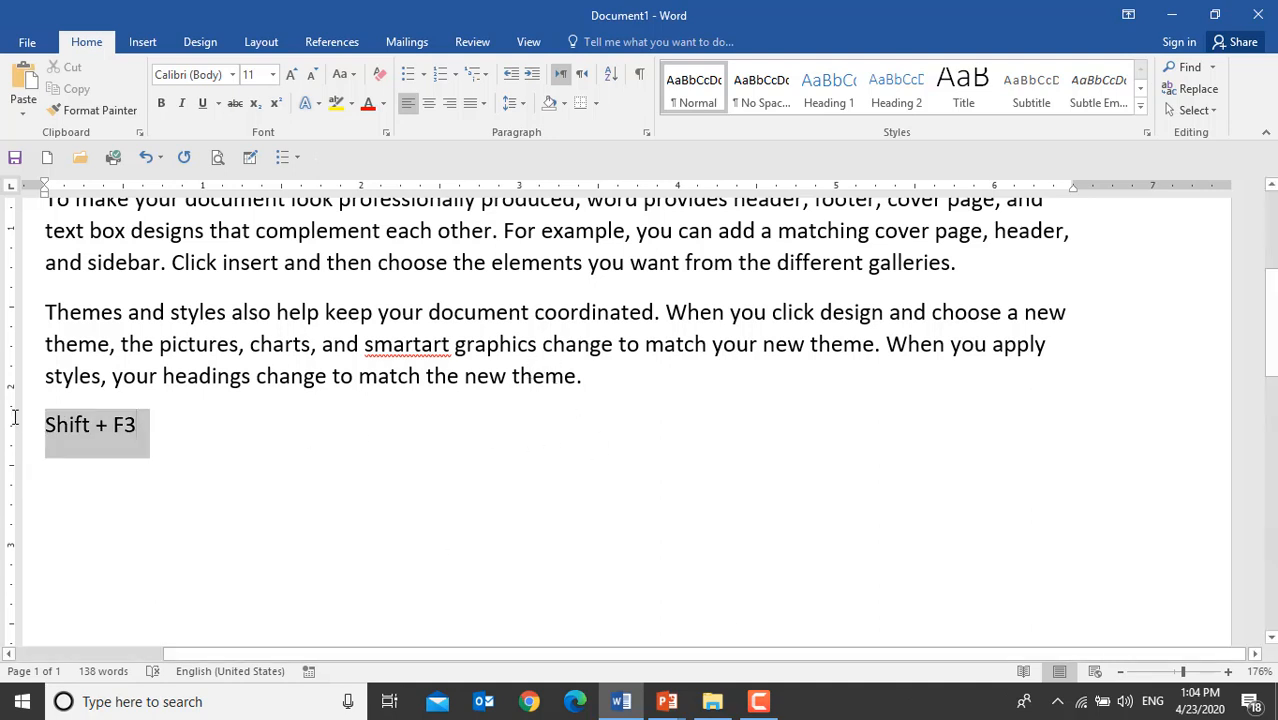
key("Delete")
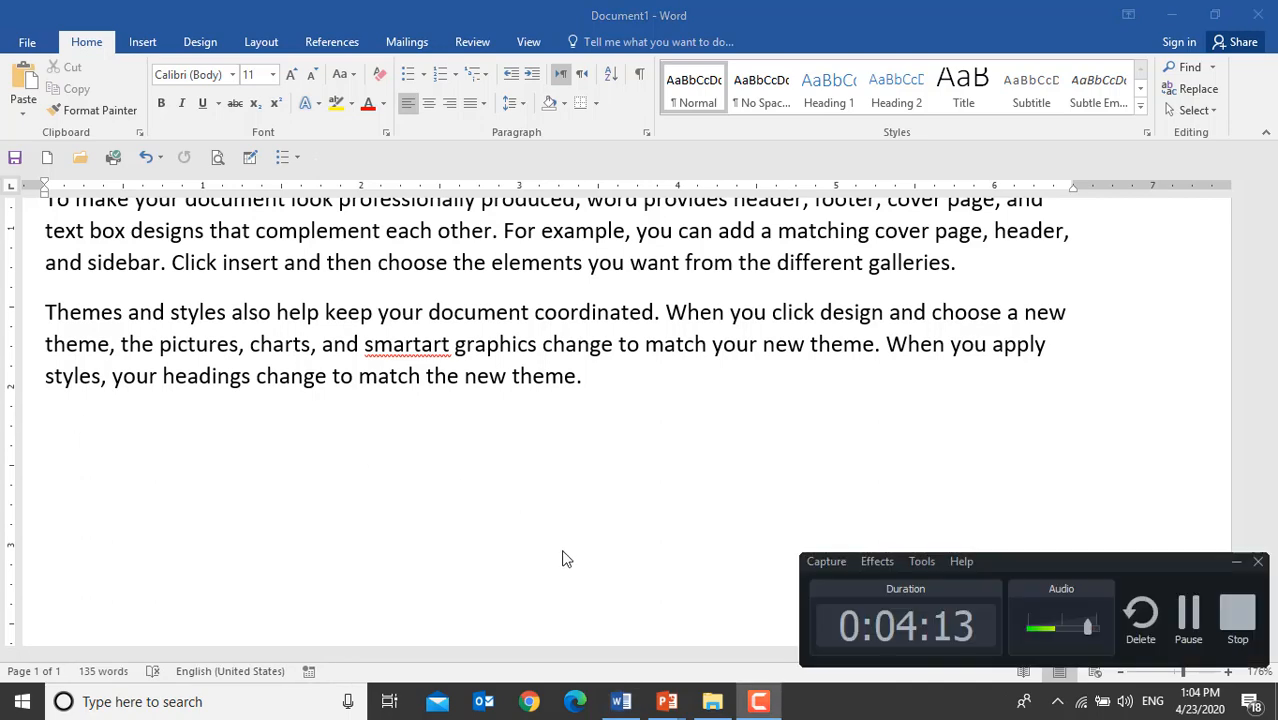
Switch to the running PowerPoint slide show and reveal the Font Color line on the Home Tab slide.
key("alt+Tab")
left_click(860, 390)
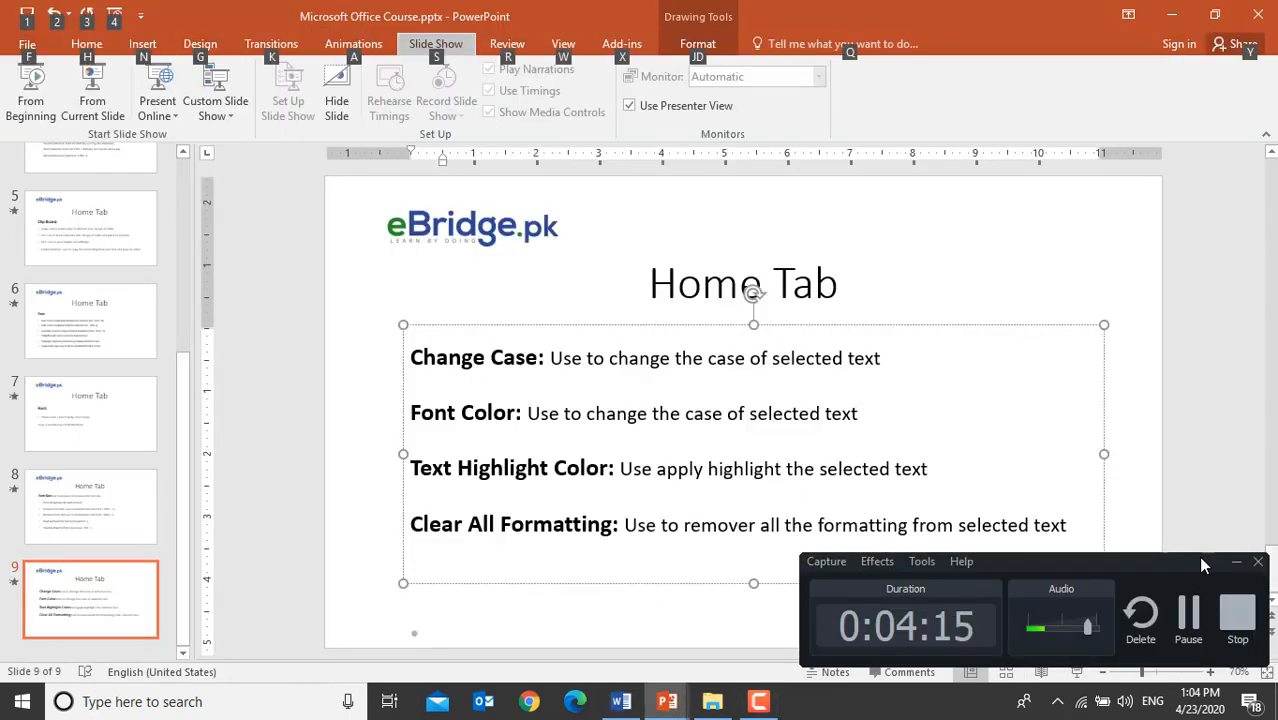
left_click(1236, 562)
key("alt+Tab")
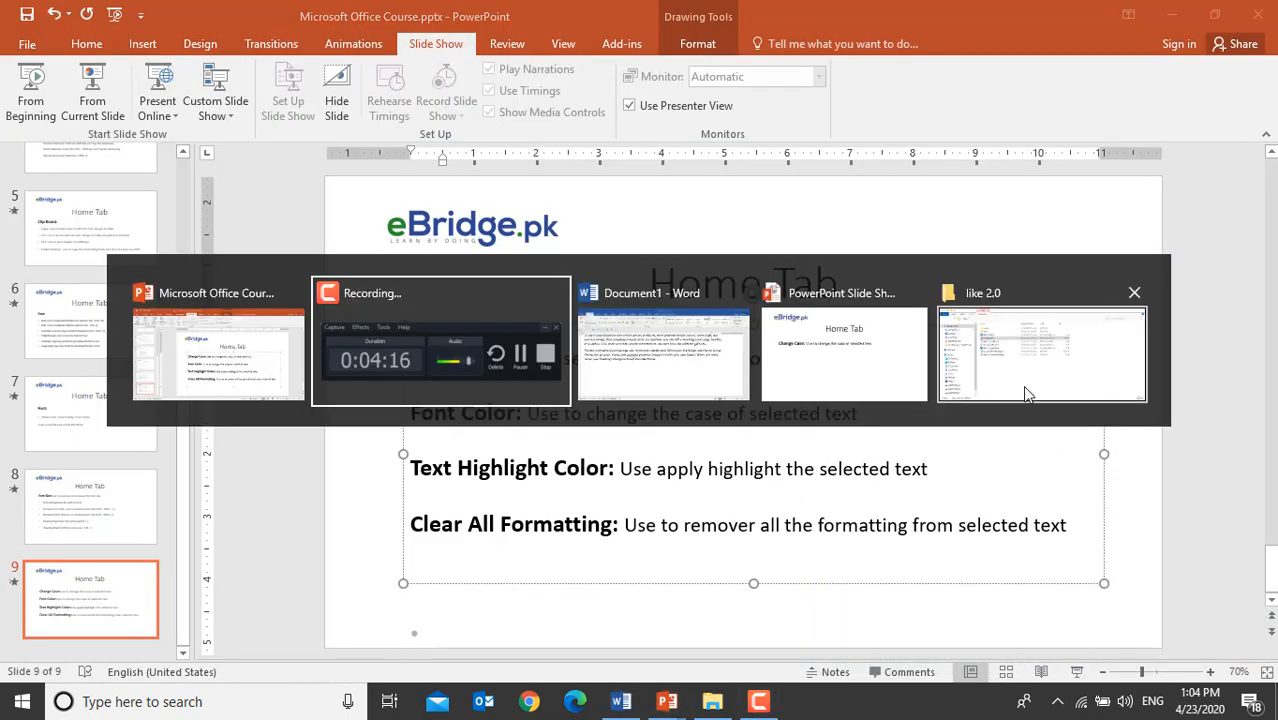
left_click(873, 360)
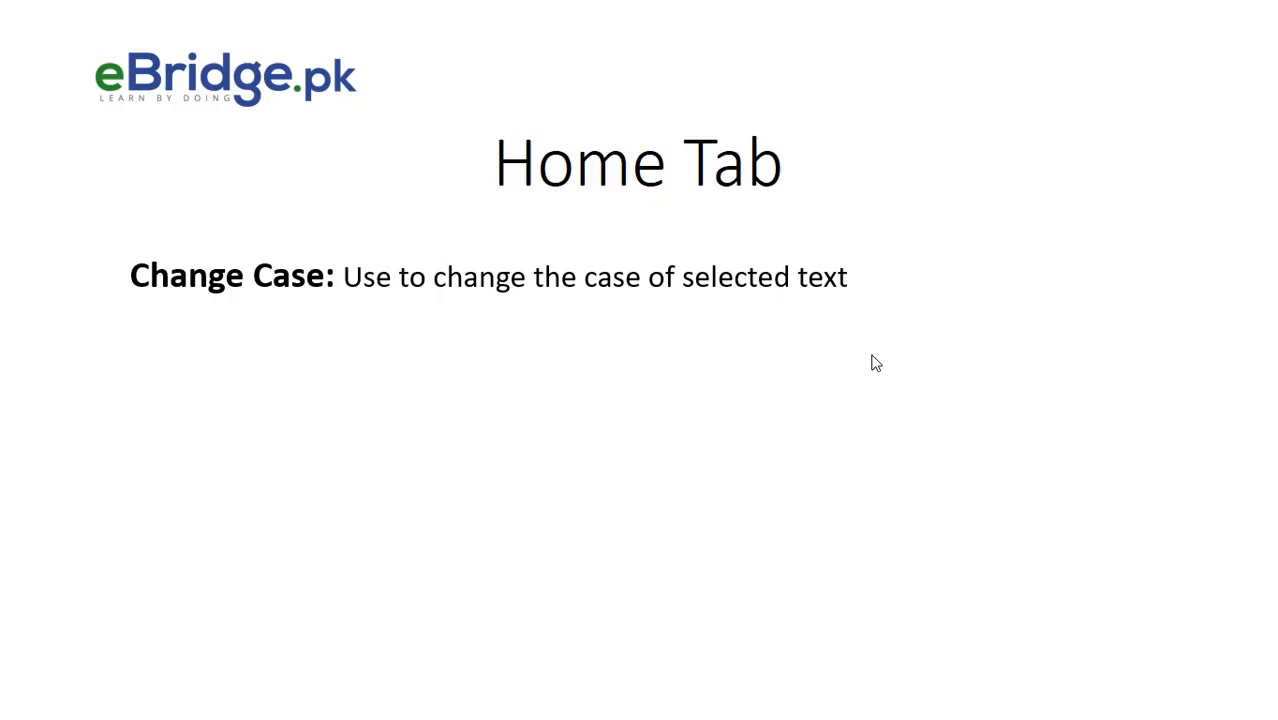
left_click(342, 316)
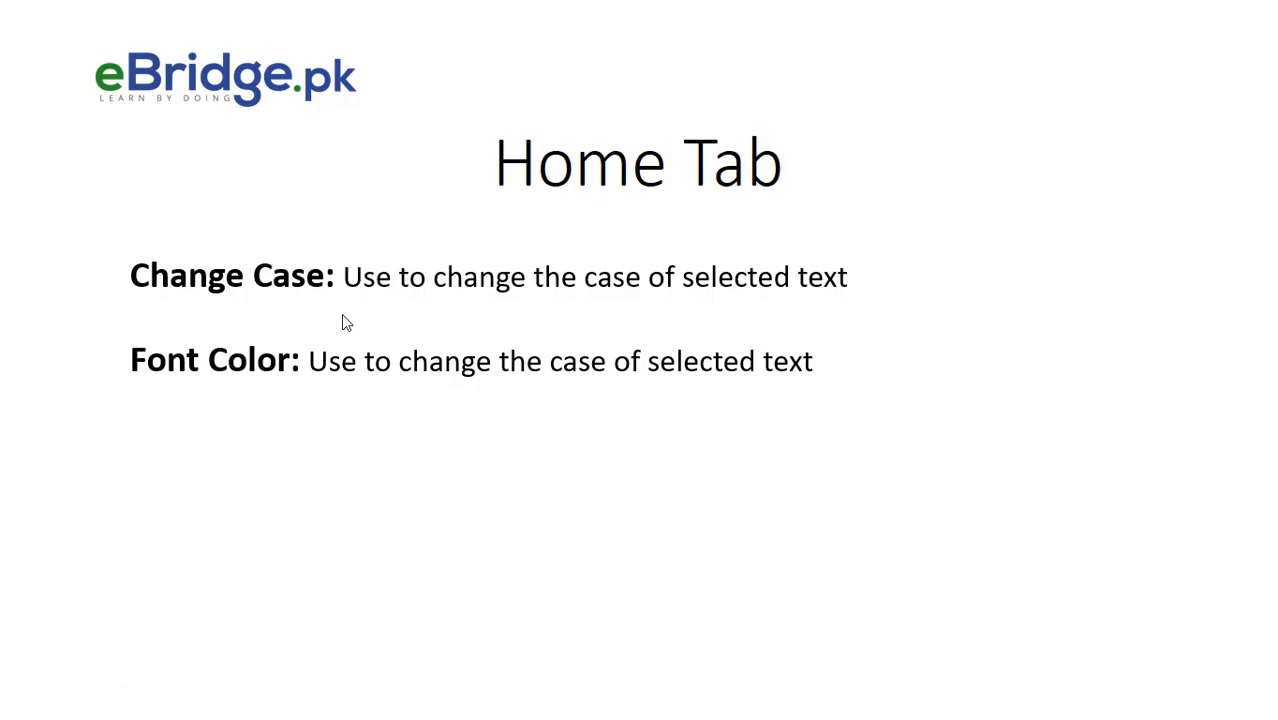
Switch back to the Word document and select the entire first paragraph.
key("super")
key("alt+Tab")
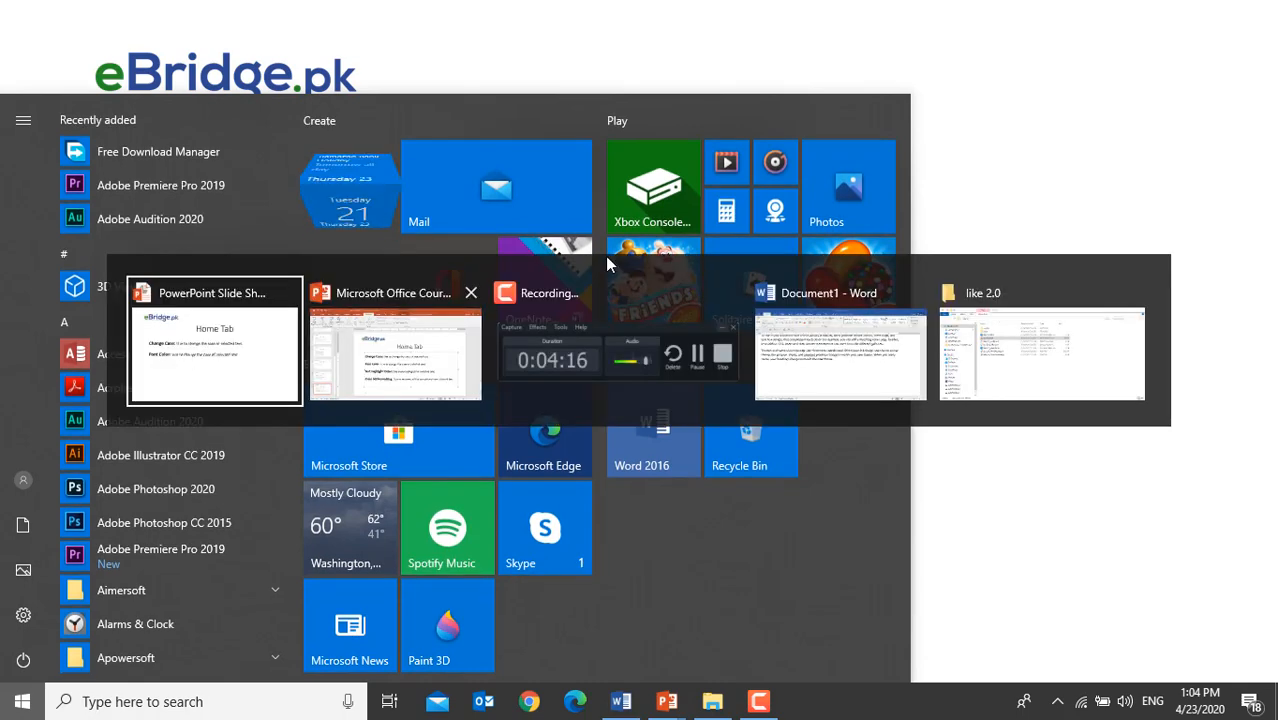
left_click(884, 337)
scroll(491, 408, "up", 4)
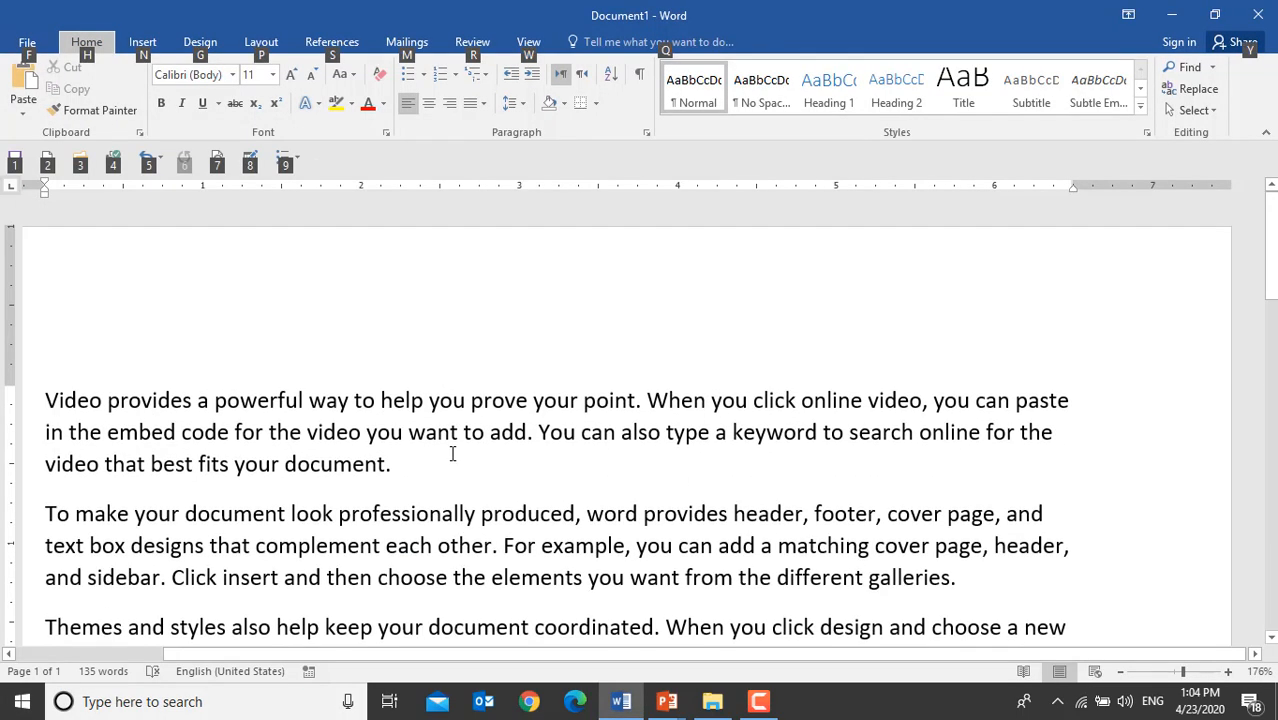
left_click(155, 388)
left_click_drag(46, 399, 399, 466)
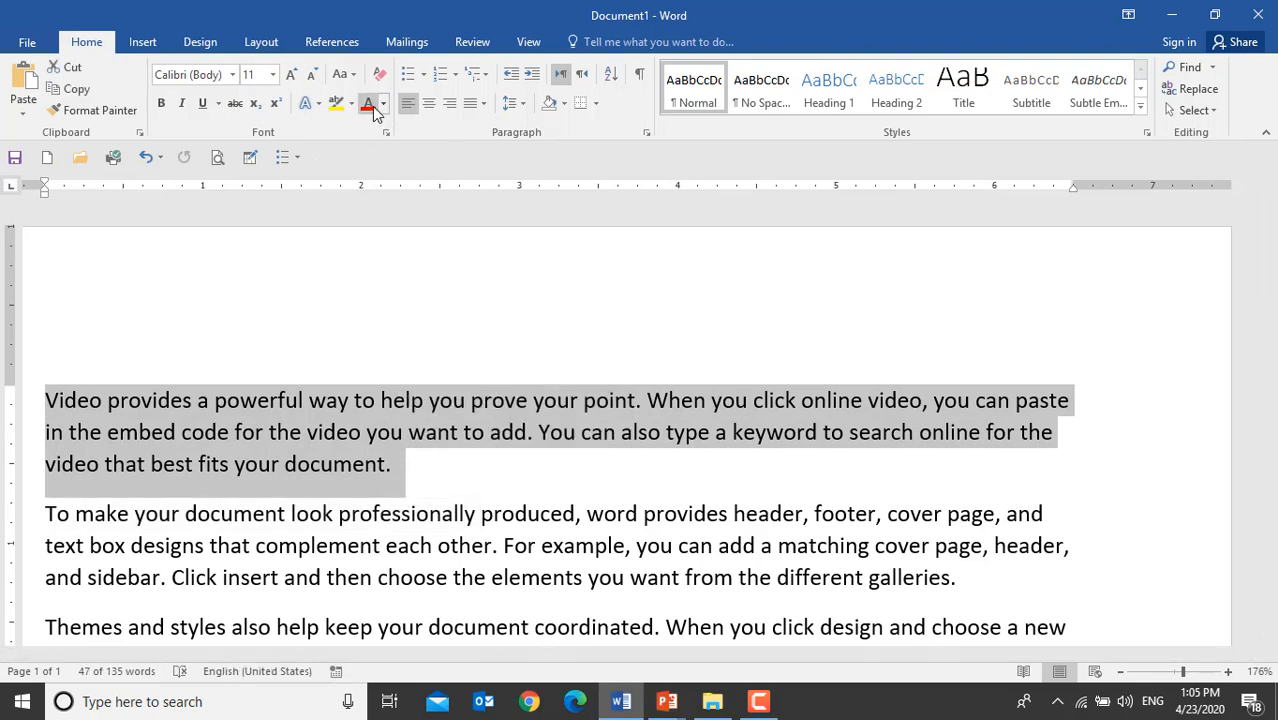
Check the Font Color description in the Microsoft Office Course presentation in PowerPoint and return to the Word document.
key("alt+Tab")
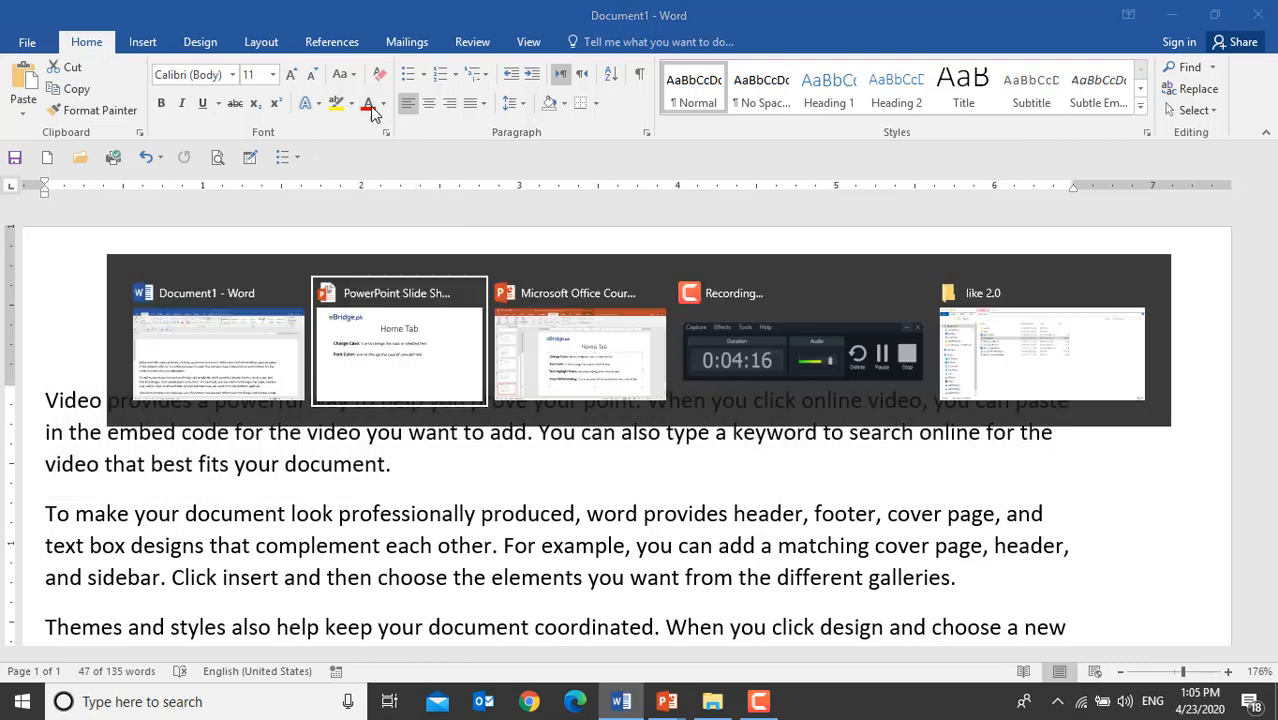
left_click(578, 372)
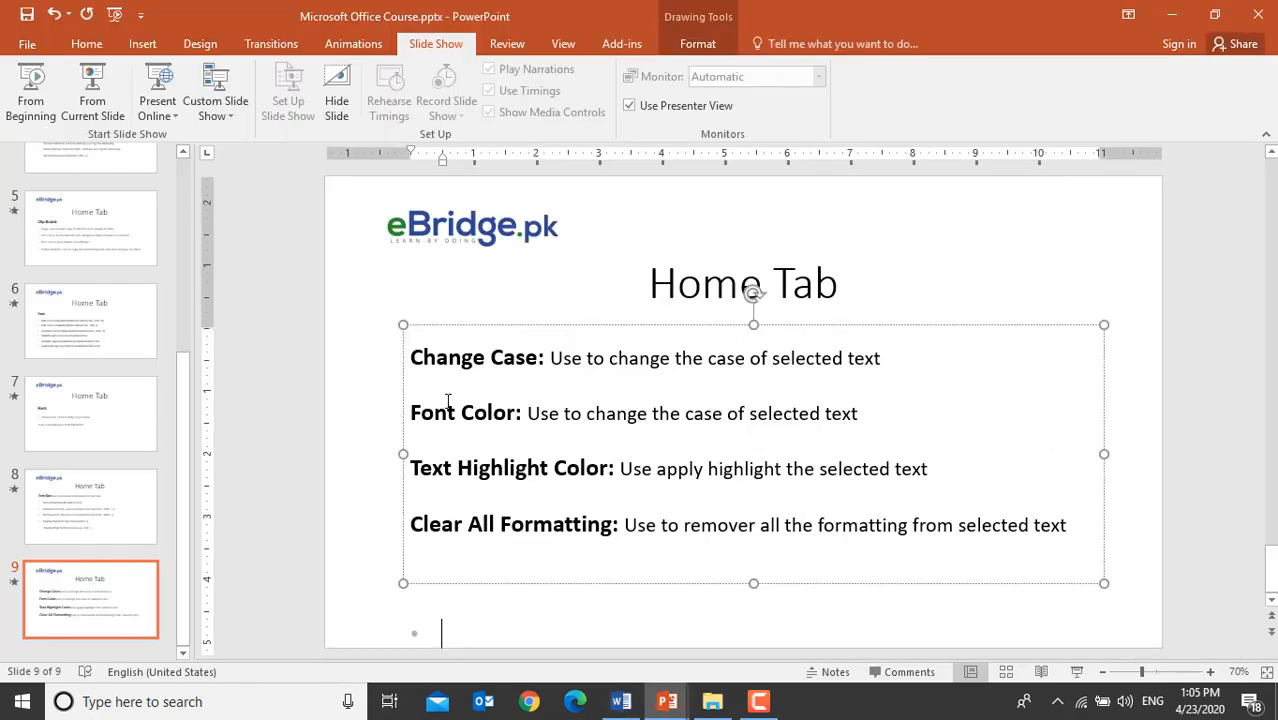
key("alt+Tab")
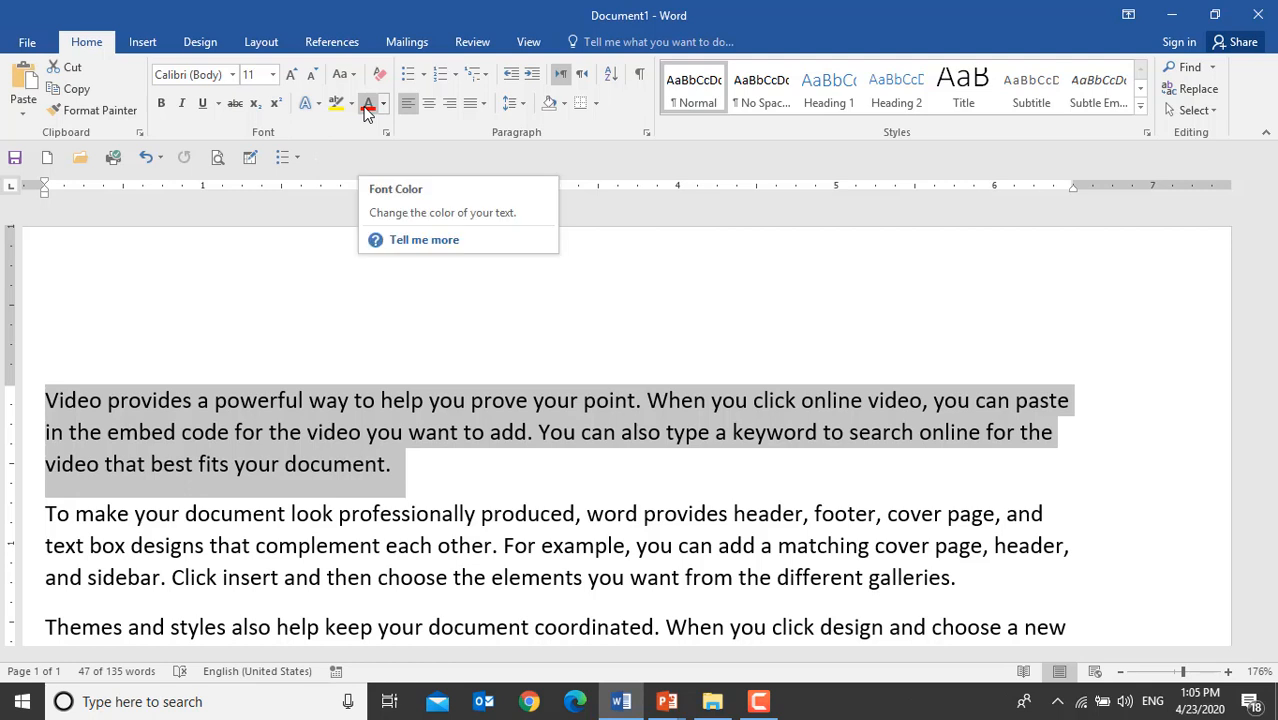
Color the first paragraph's text red, and change it to the standard yellow.
left_click(366, 108)
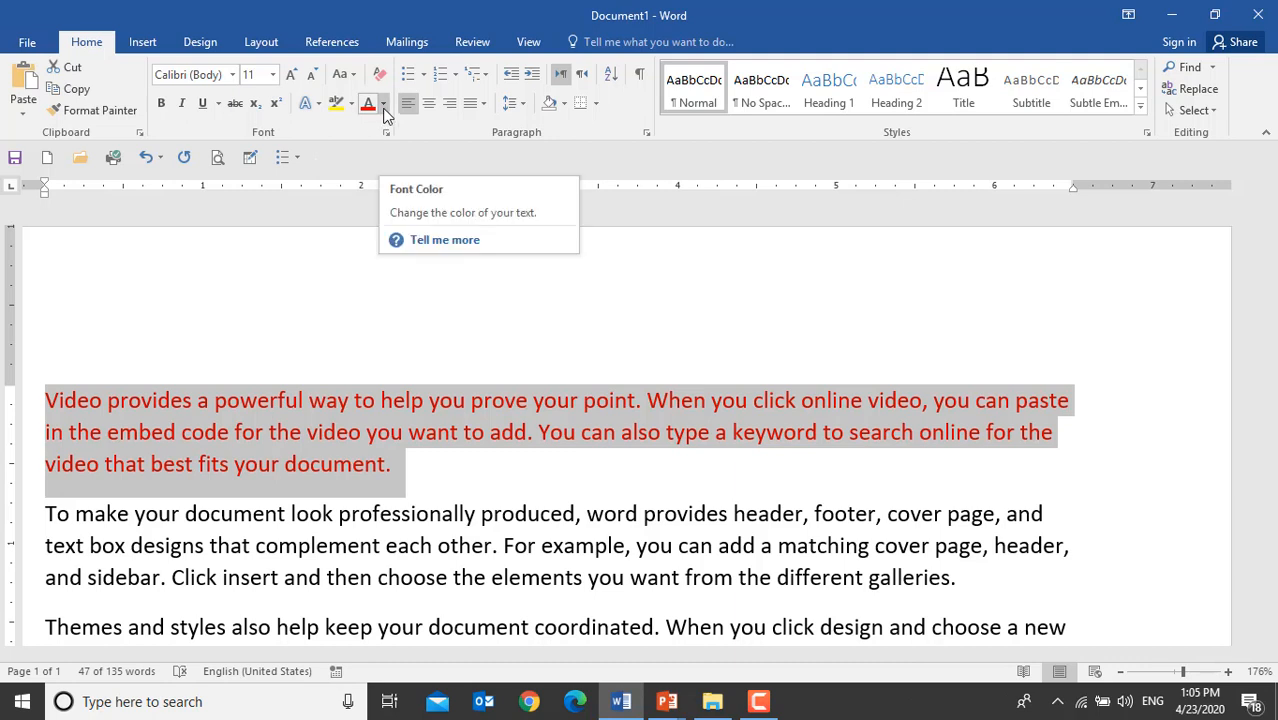
left_click(383, 105)
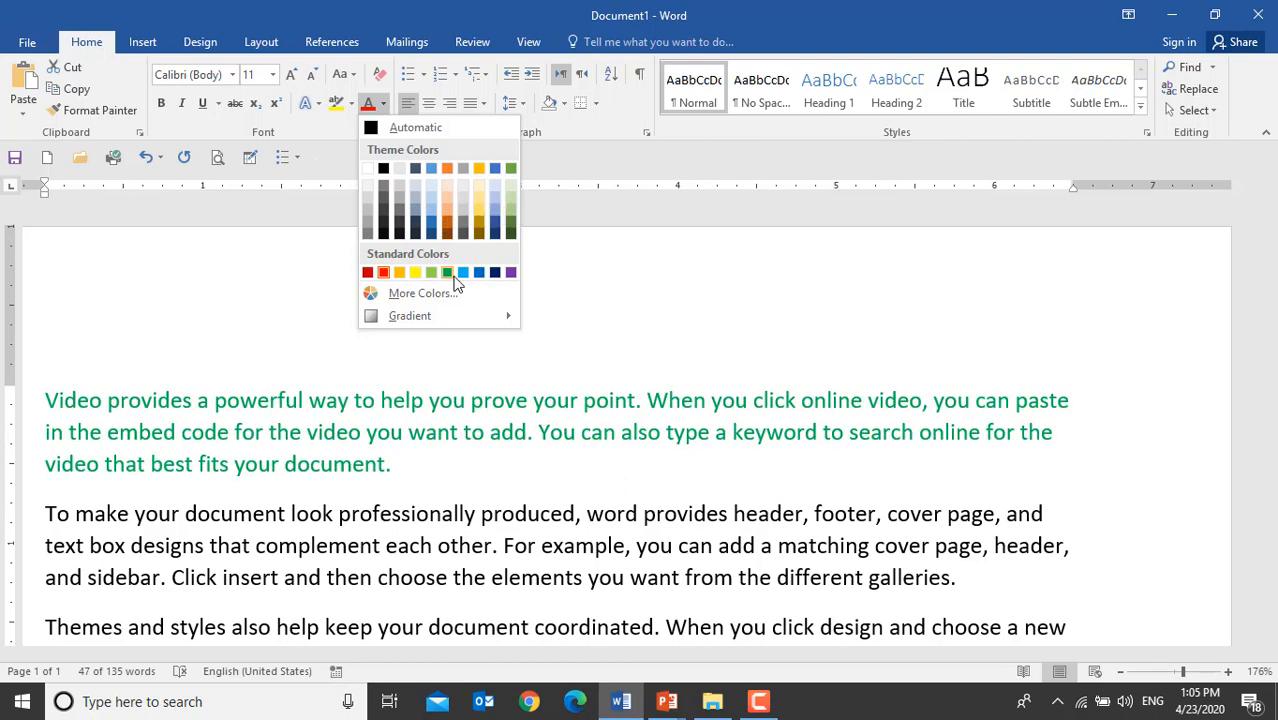
left_click(417, 274)
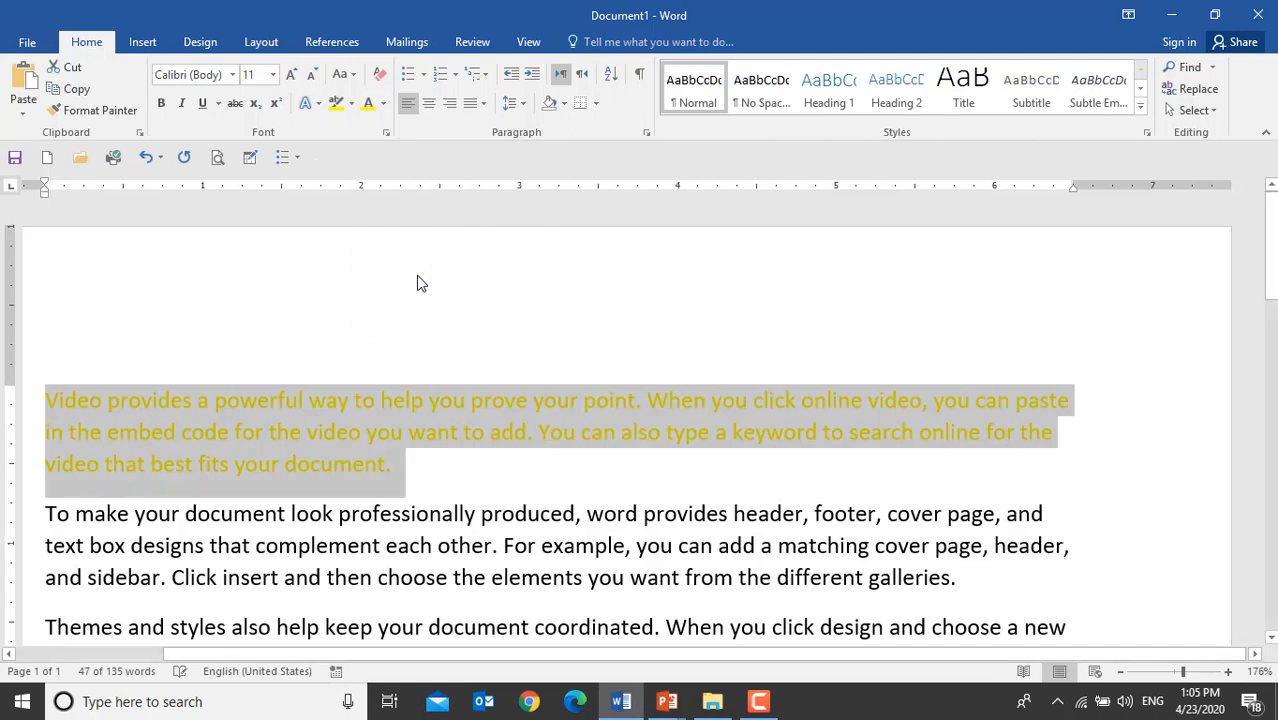
left_click(391, 400)
left_click(320, 462)
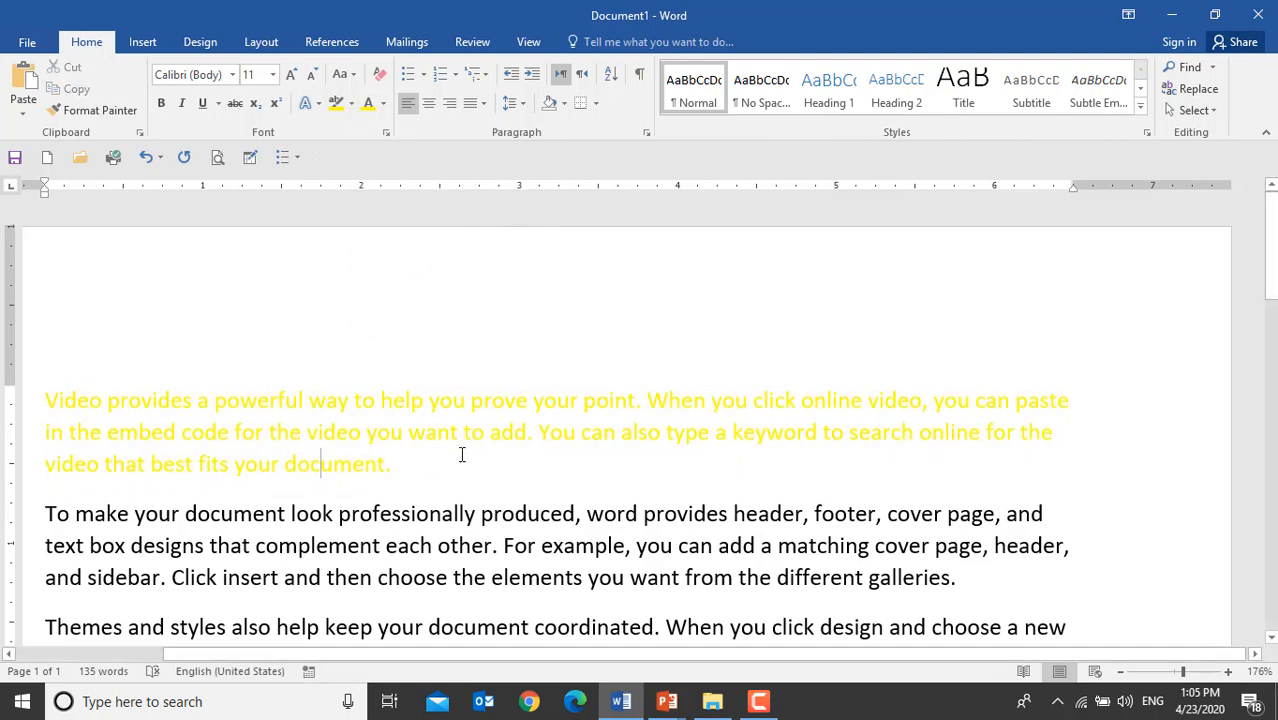
Recolor the first paragraph's text with a light yellow from the standard palette of the Colors dialog.
left_click_drag(462, 455, 57, 394)
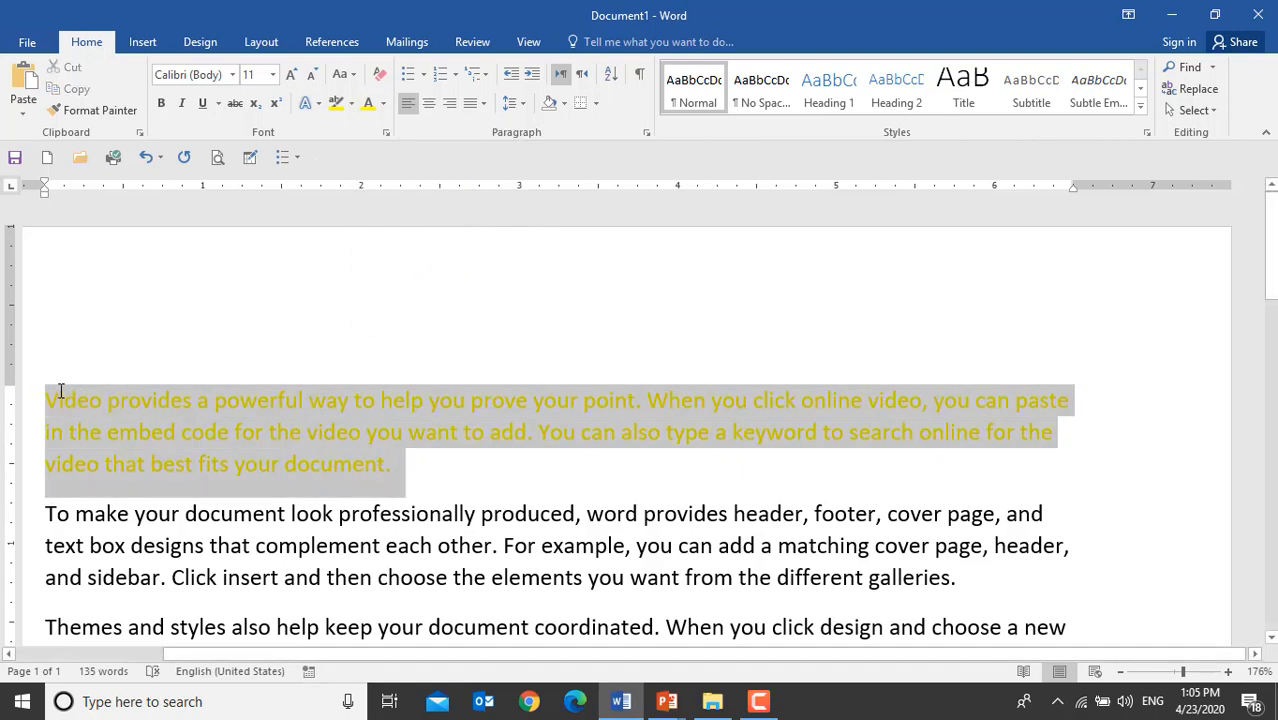
left_click(383, 103)
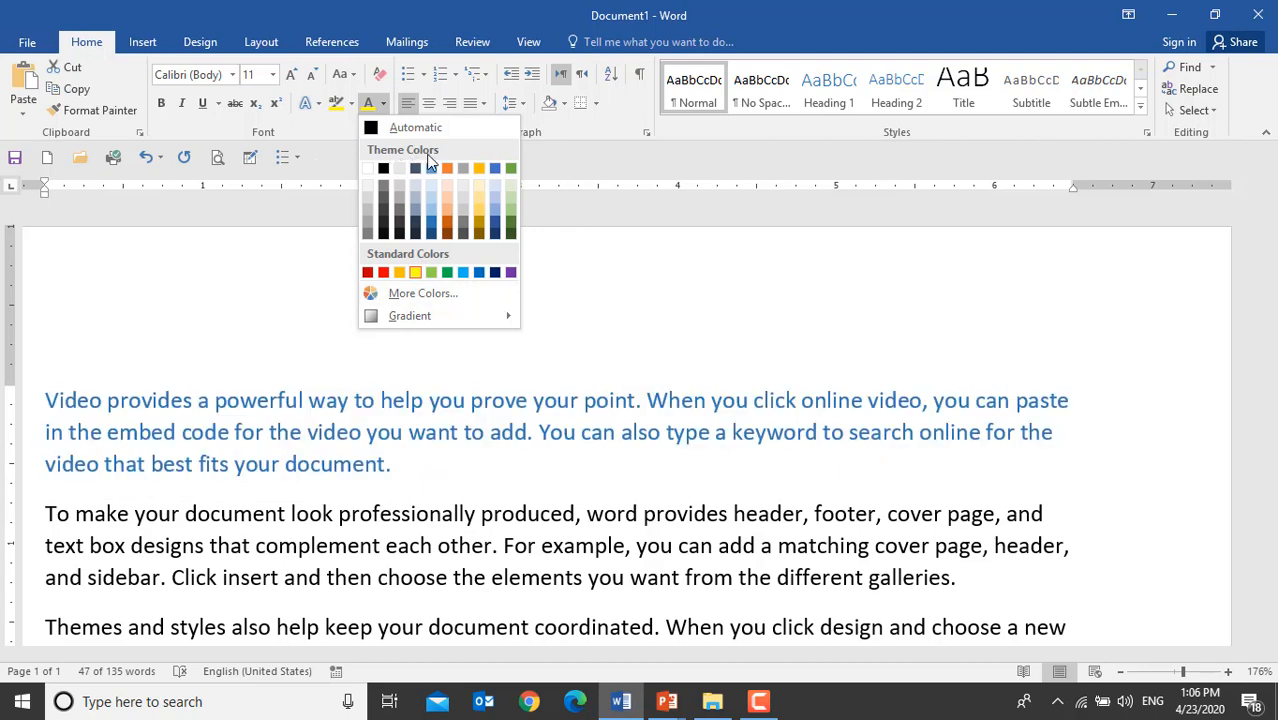
left_click(443, 293)
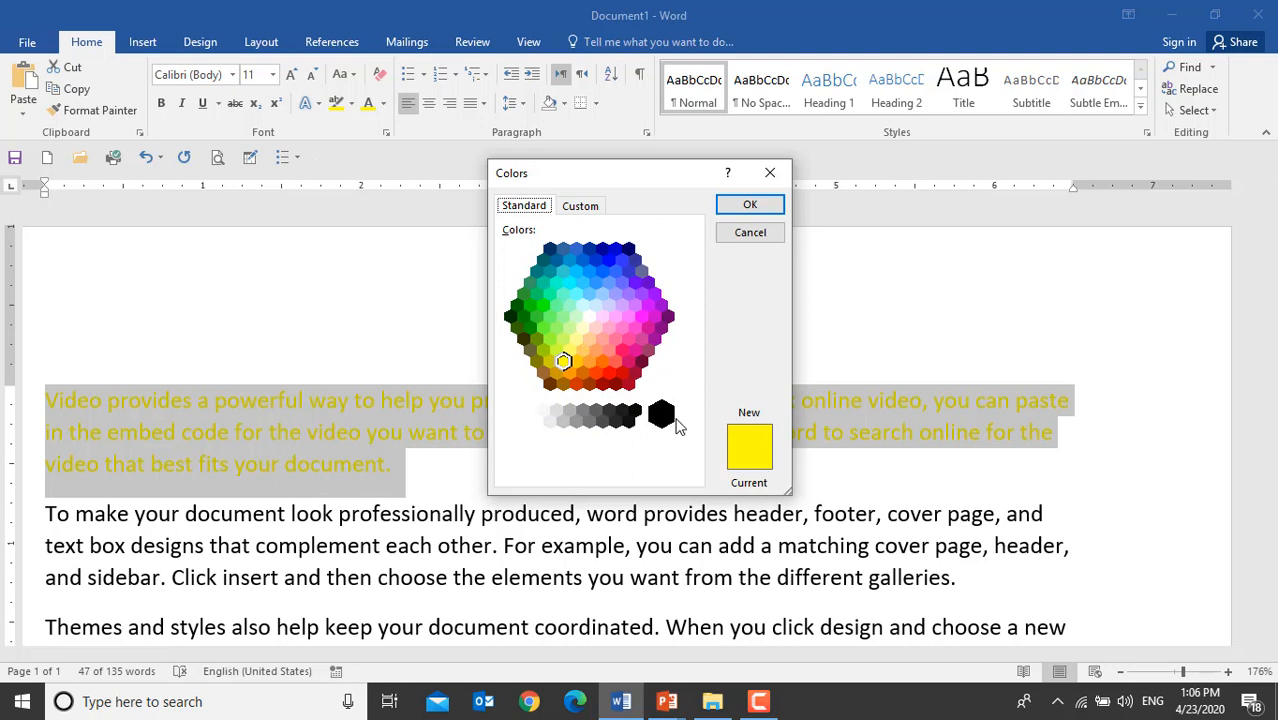
left_click(567, 349)
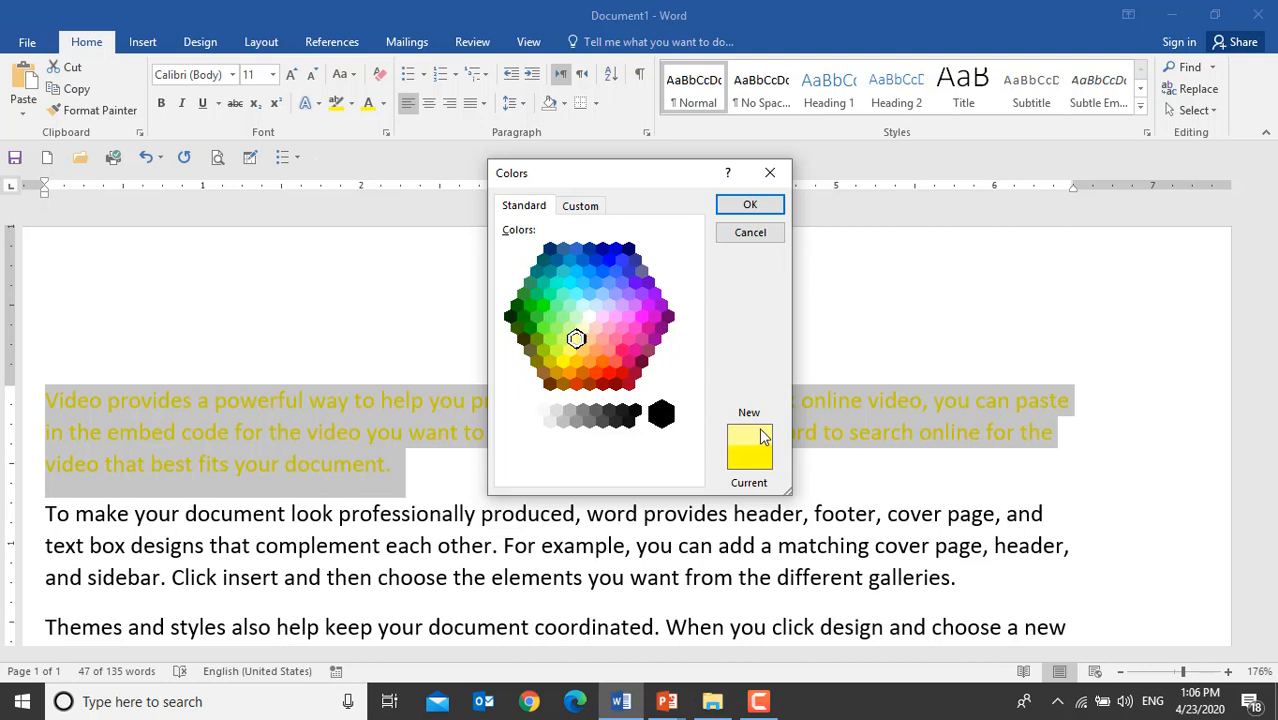
left_click(742, 205)
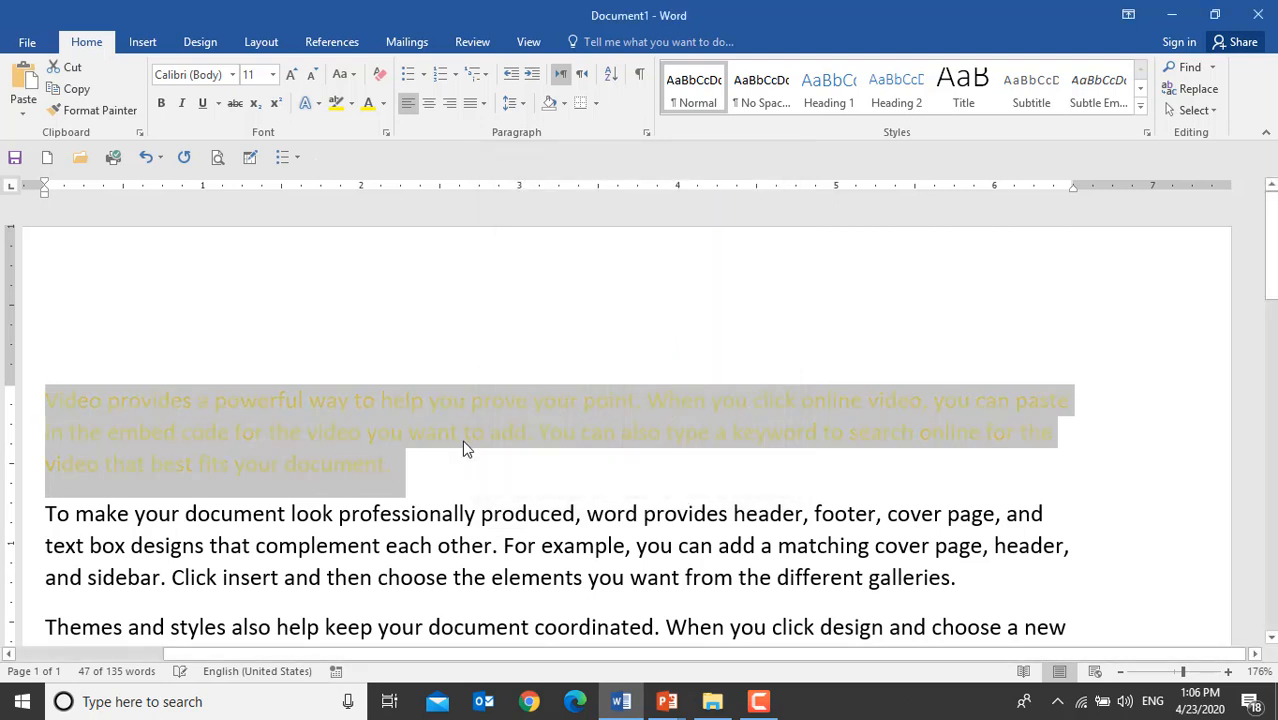
left_click(462, 436)
Open the Colors dialog for the first paragraph's text and try several standard palette swatches, ending on light pink.
triple_click(300, 433)
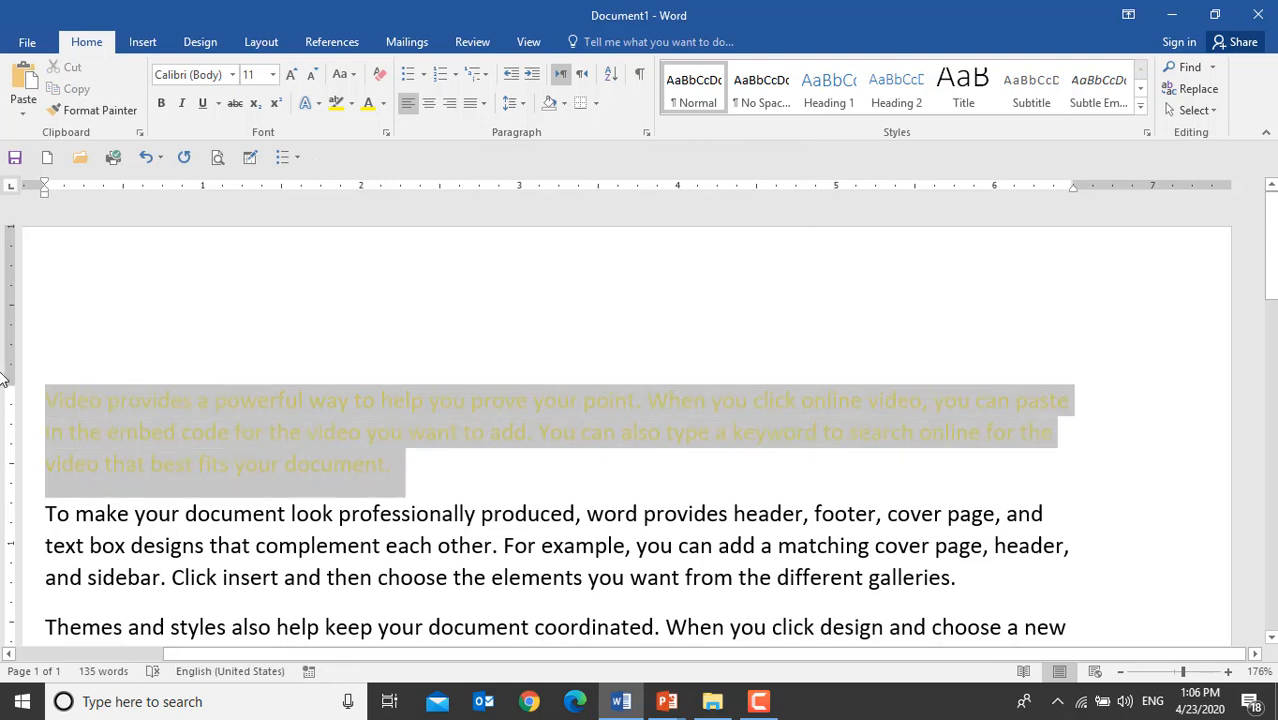
left_click(383, 103)
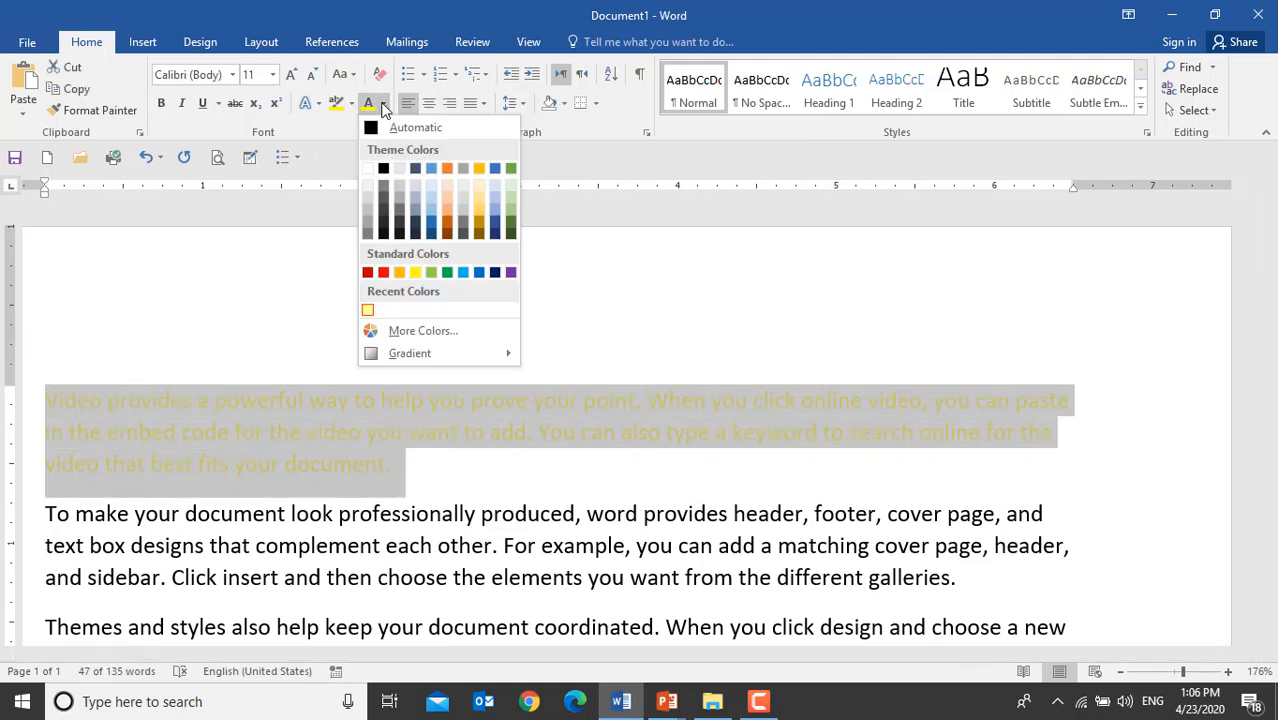
left_click(419, 332)
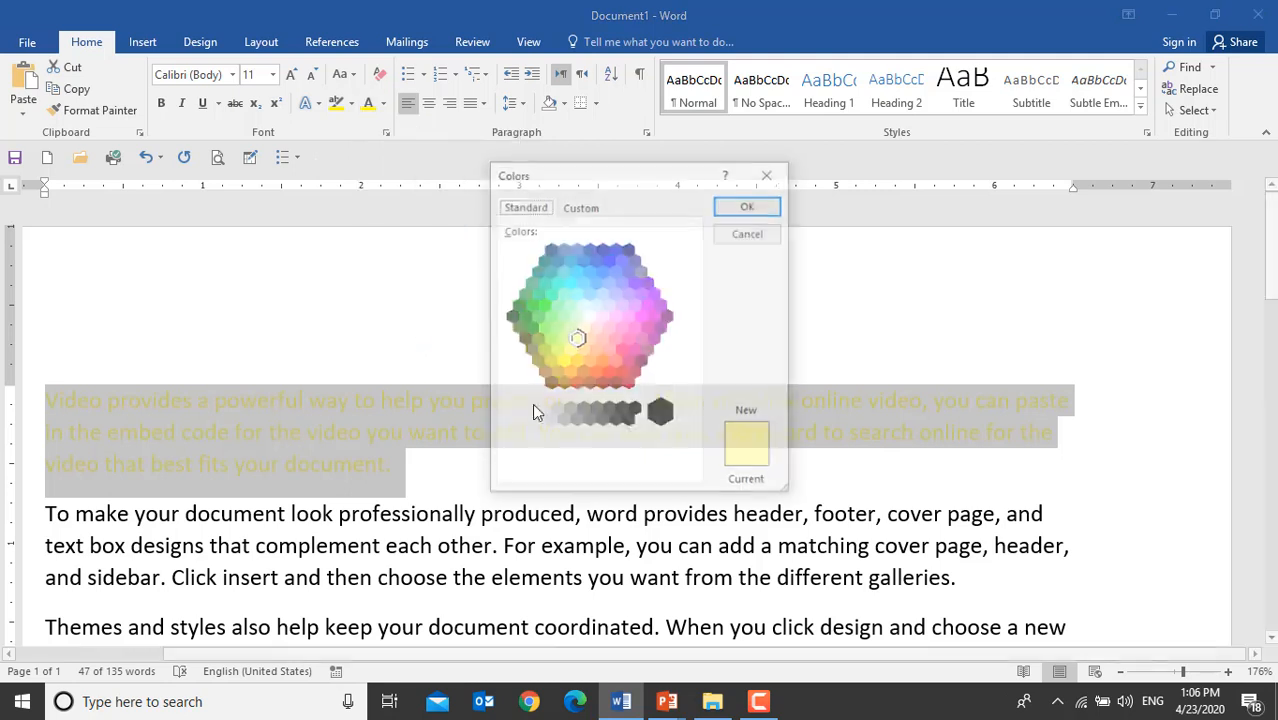
left_click(550, 317)
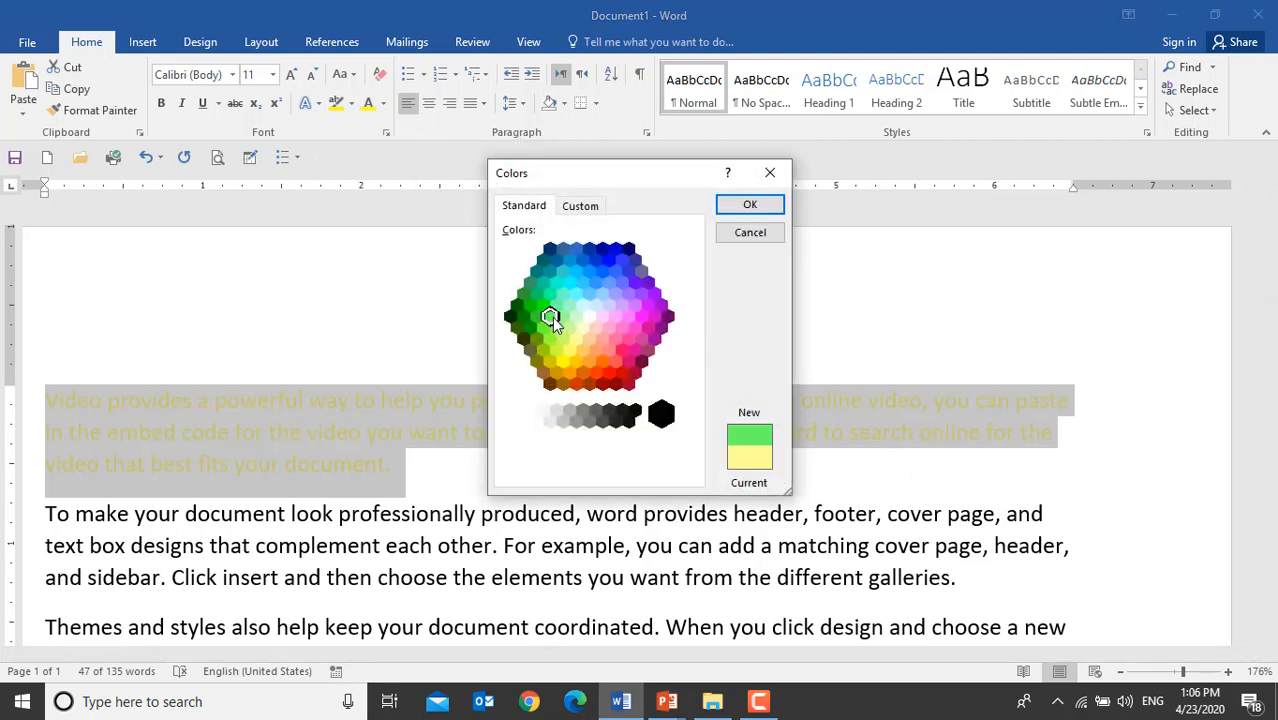
left_click(531, 337)
left_click(563, 295)
left_click(601, 316)
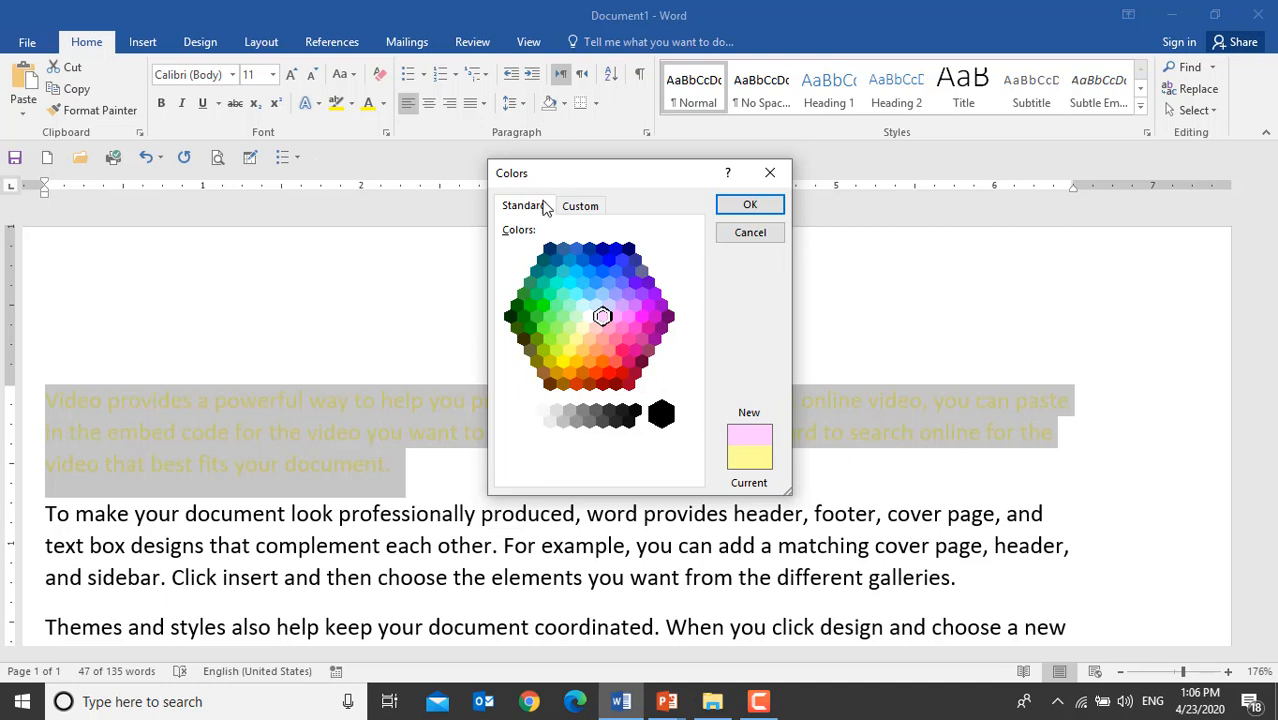
Mix a custom dark blue in the RGB color model, Red 6, Green 14, Blue 174, and apply it to the first paragraph's text.
left_click(581, 208)
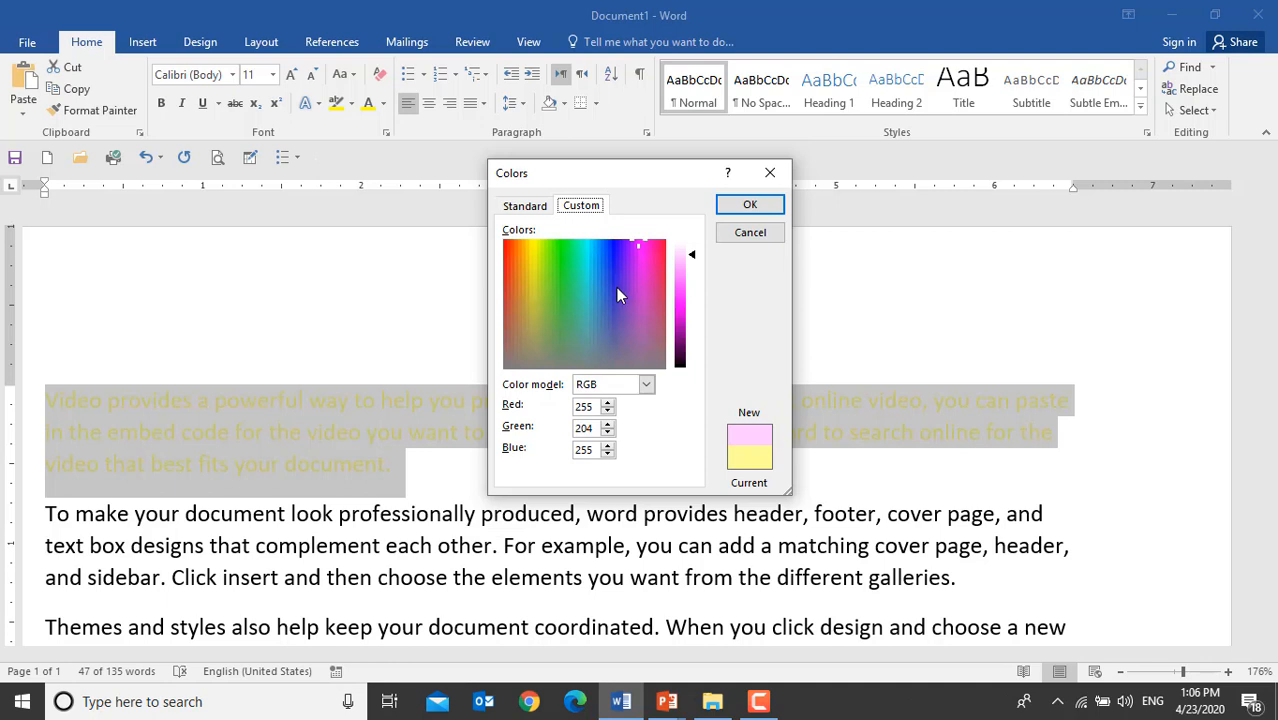
left_click(608, 247)
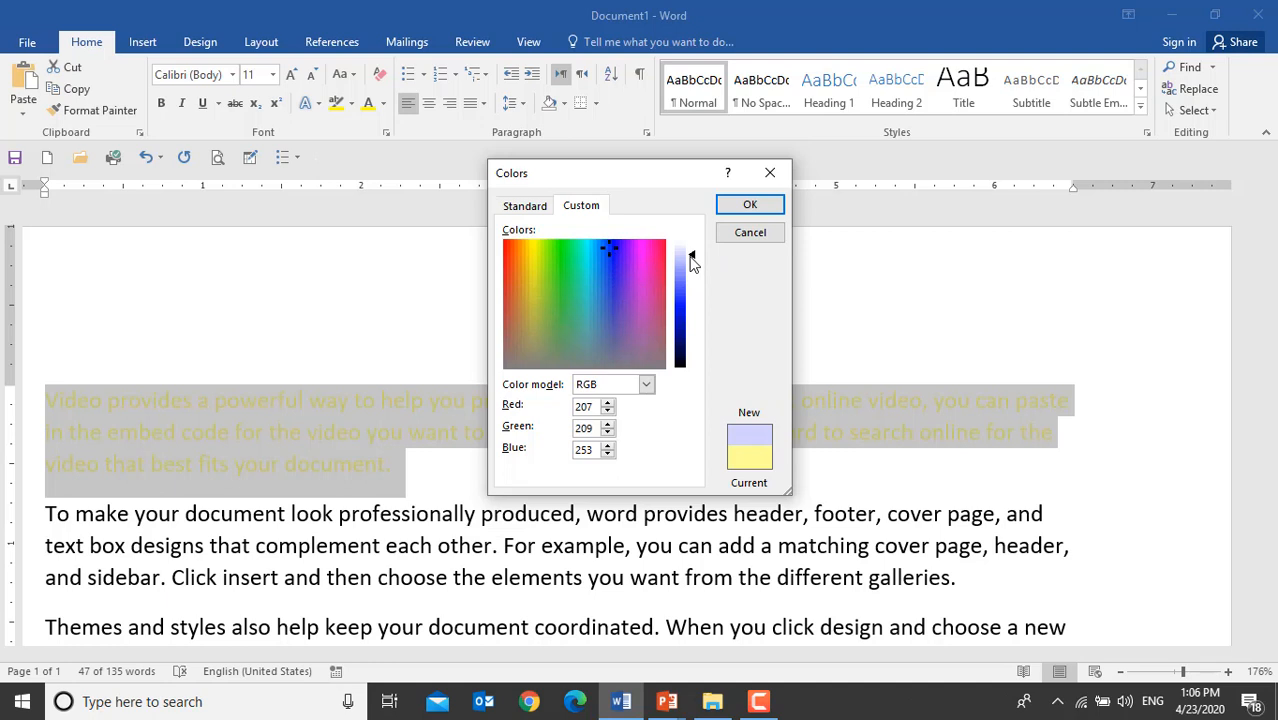
left_click_drag(690, 255, 693, 242)
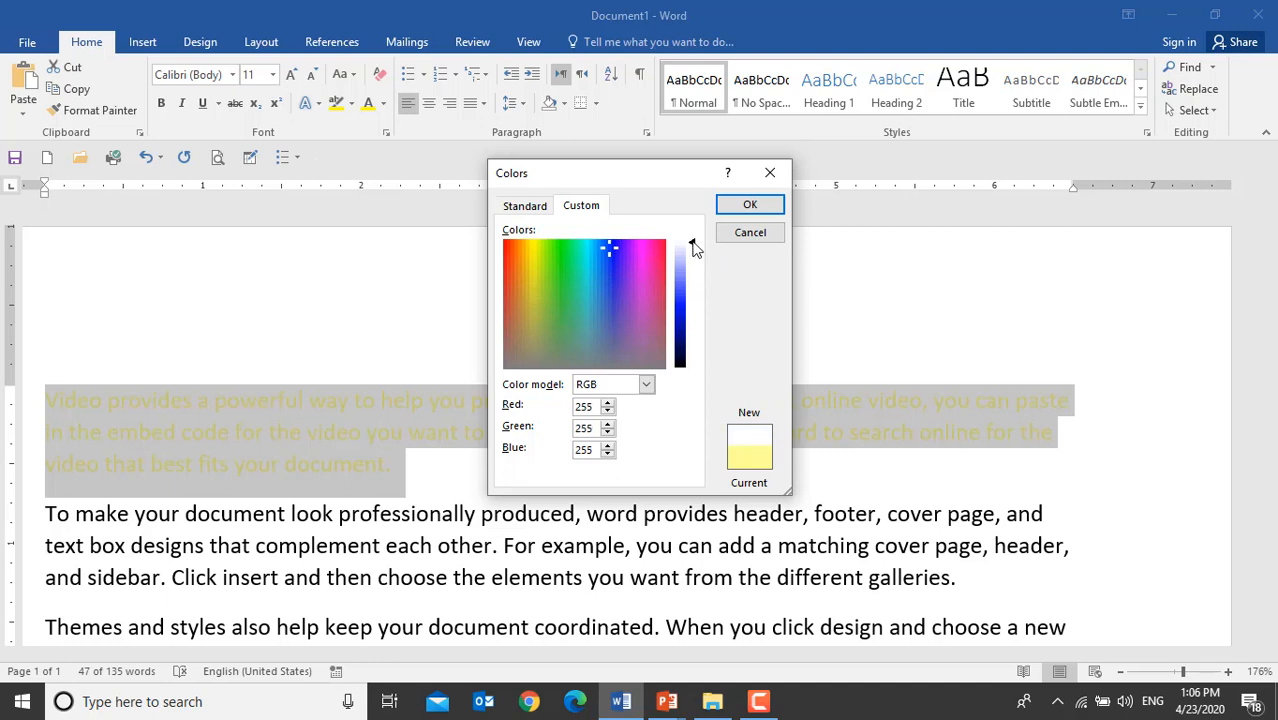
left_click_drag(694, 244, 694, 322)
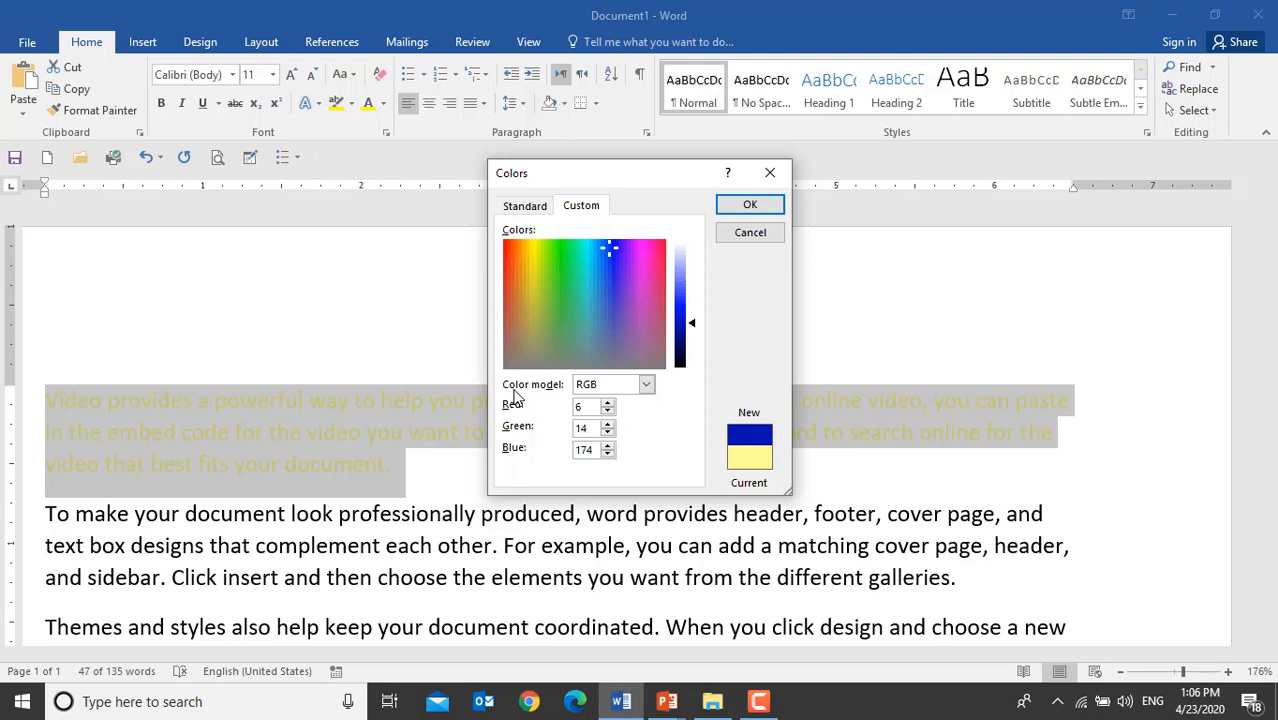
left_click(647, 386)
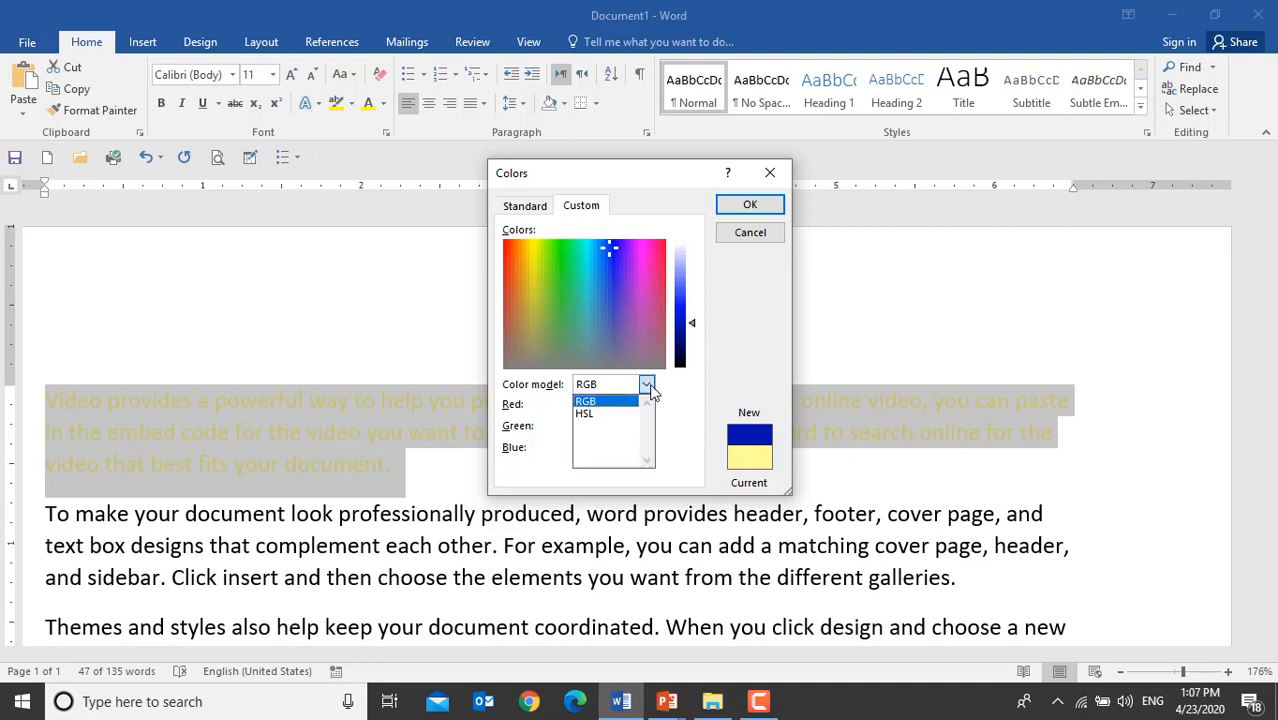
left_click(650, 388)
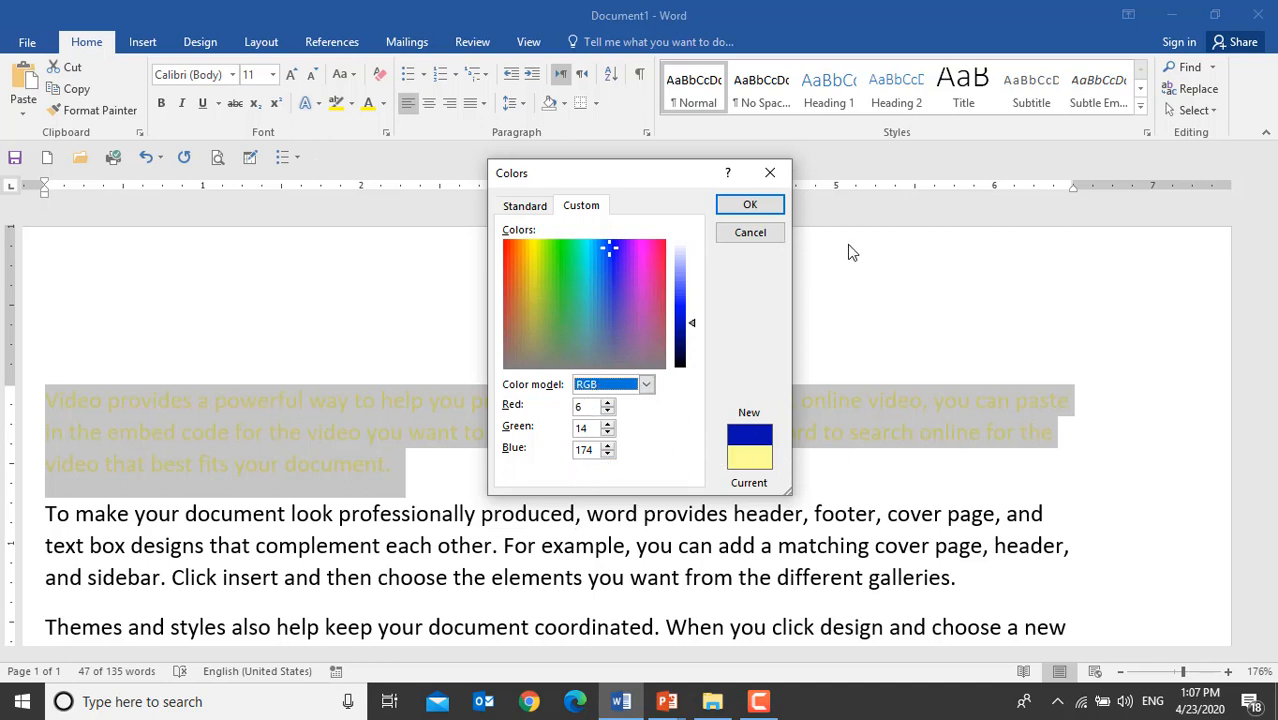
left_click(755, 207)
key("Right")
Reselect the first paragraph and set its font color to Automatic.
left_click_drag(405, 468, 45, 398)
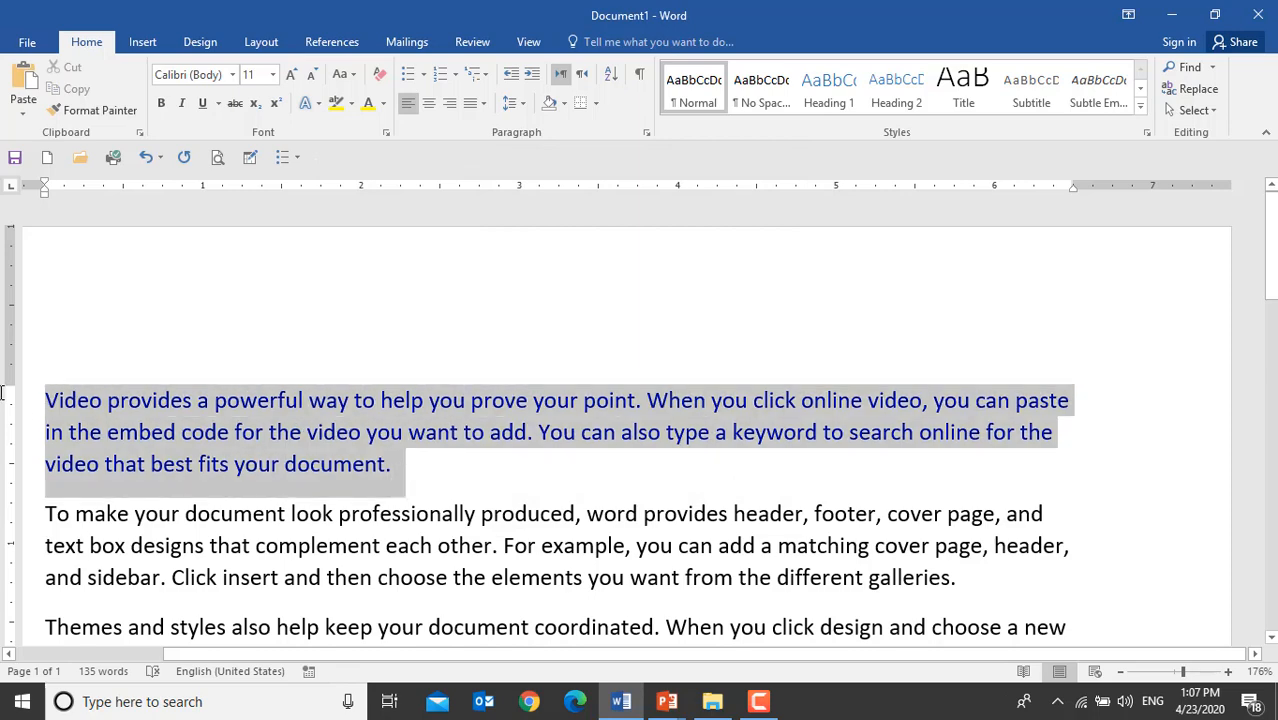
left_click(370, 104)
left_click(385, 105)
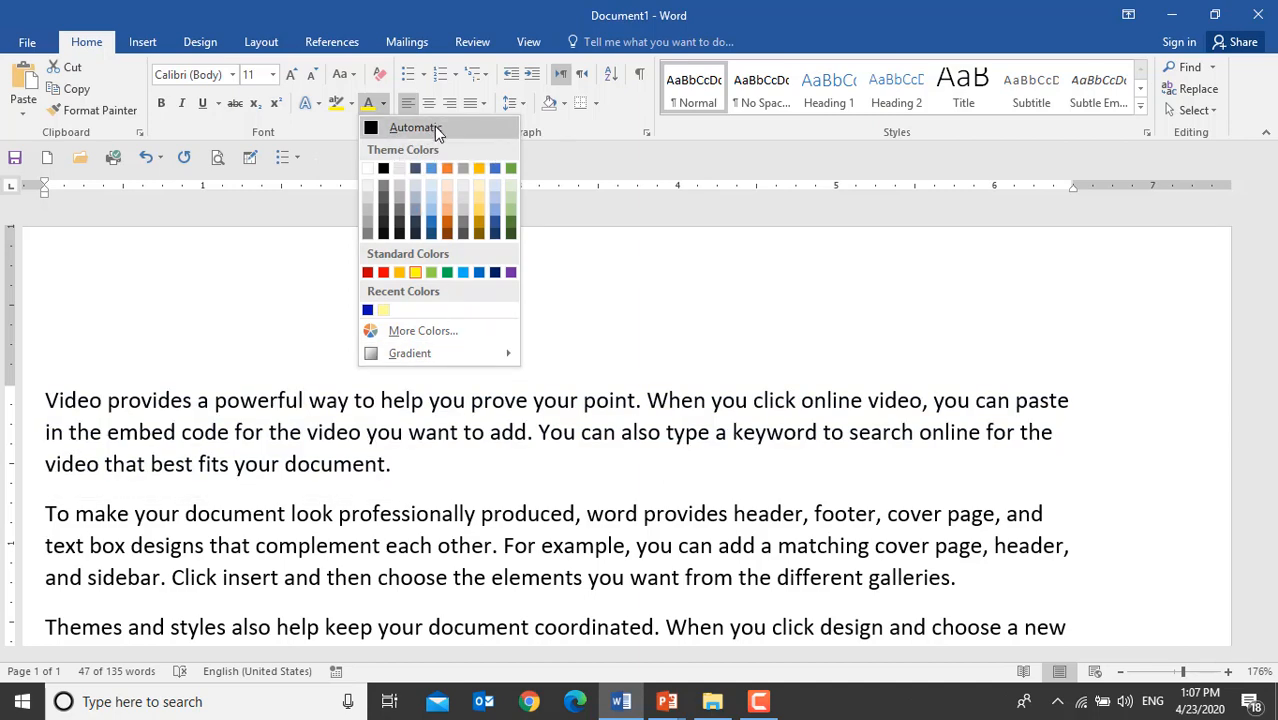
left_click(434, 126)
left_click(446, 458)
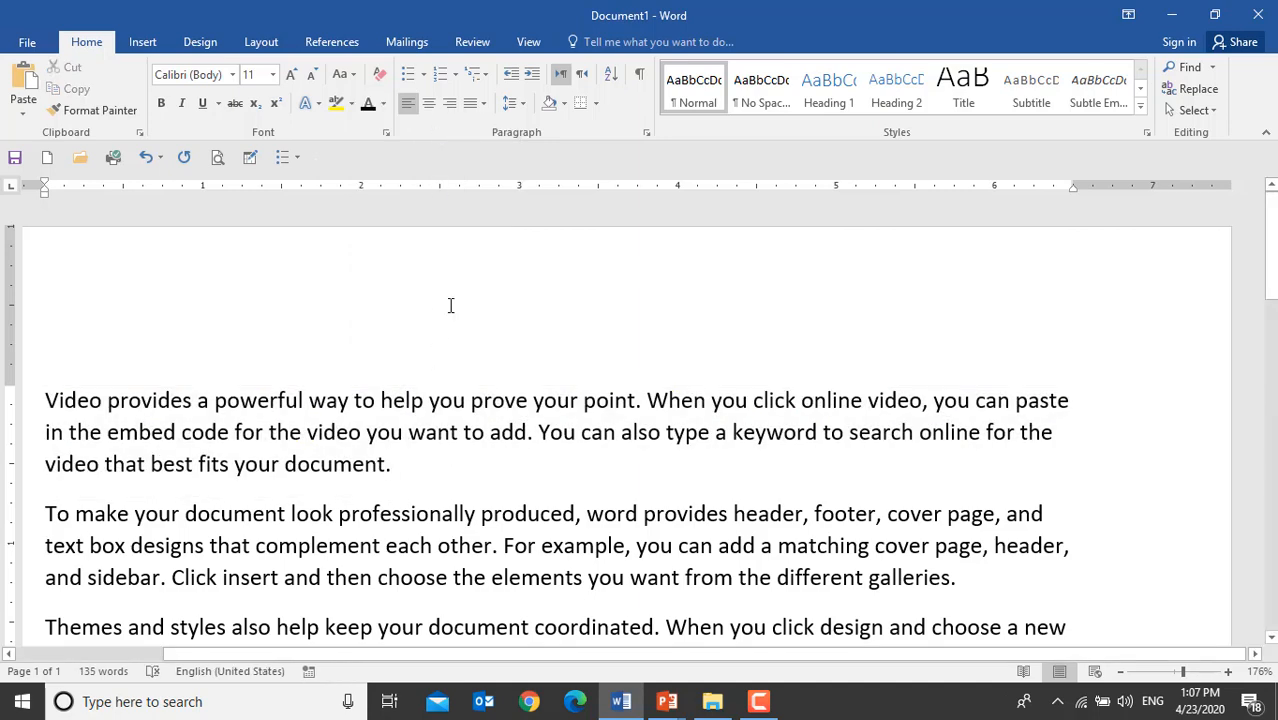
left_click(383, 103)
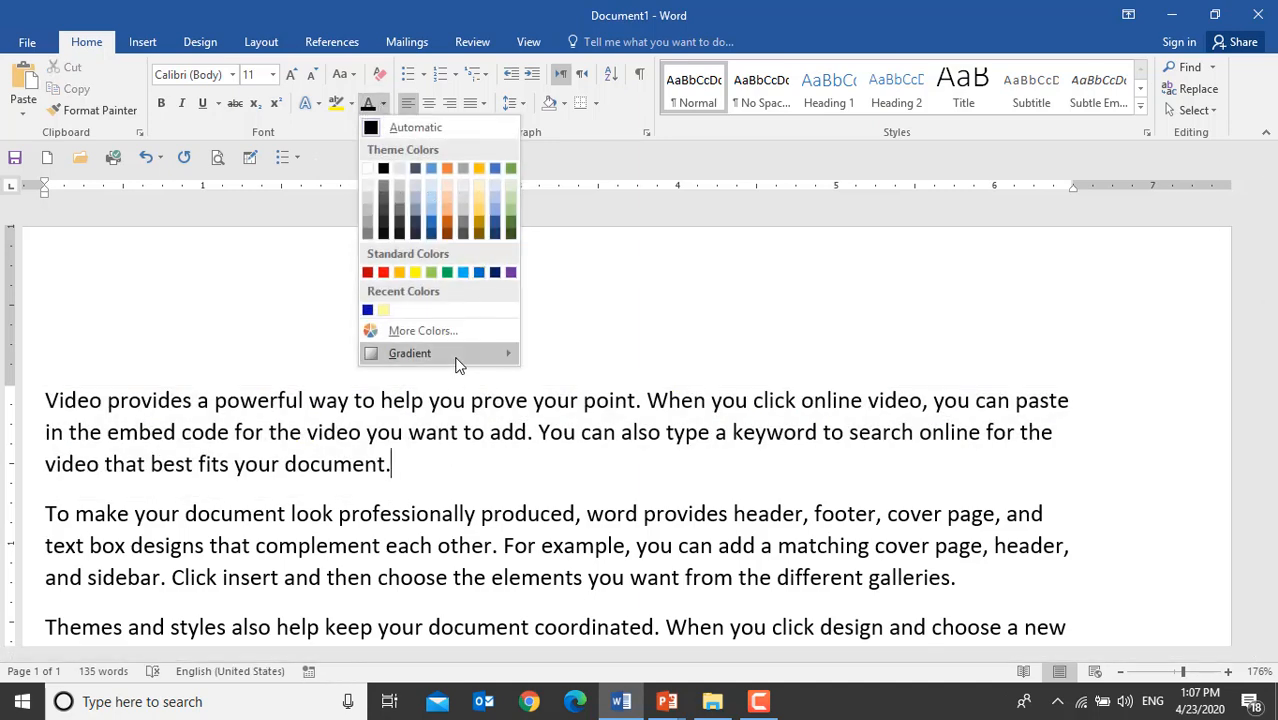
mouse_move(458, 366)
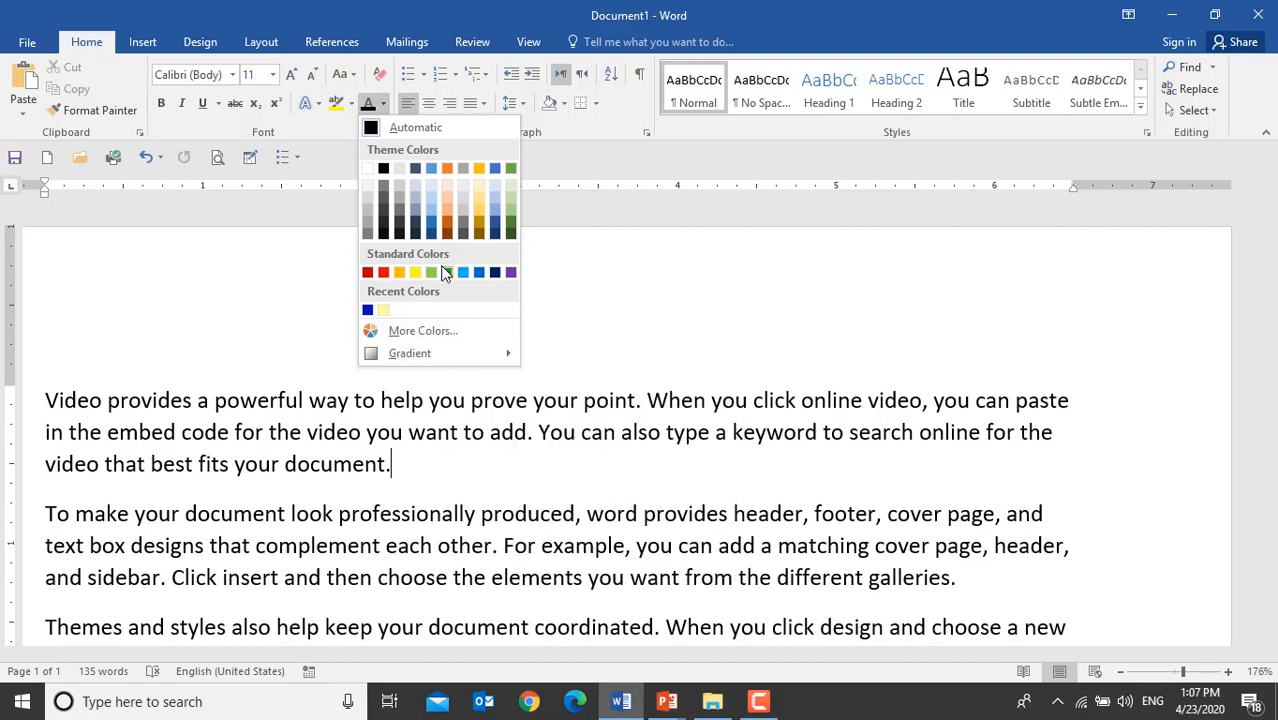
mouse_move(505, 353)
left_click(415, 464)
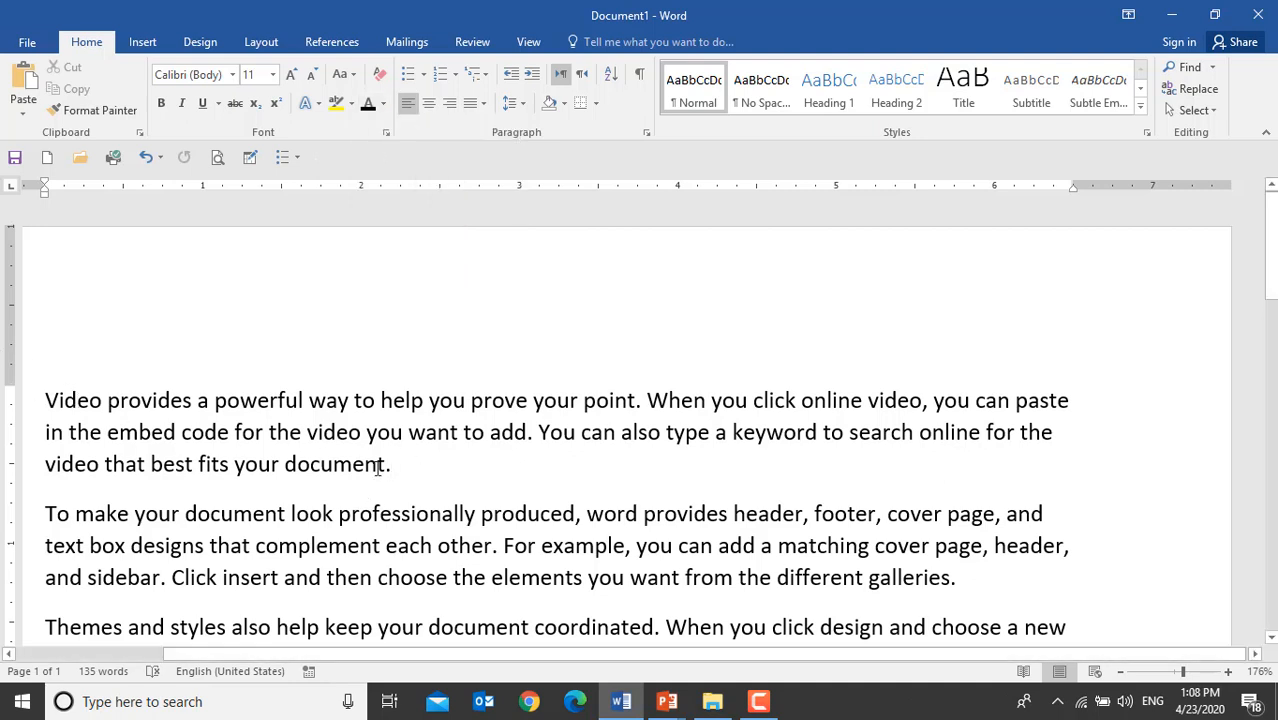
Select the whole first paragraph and color its text with the standard green.
triple_click(323, 457)
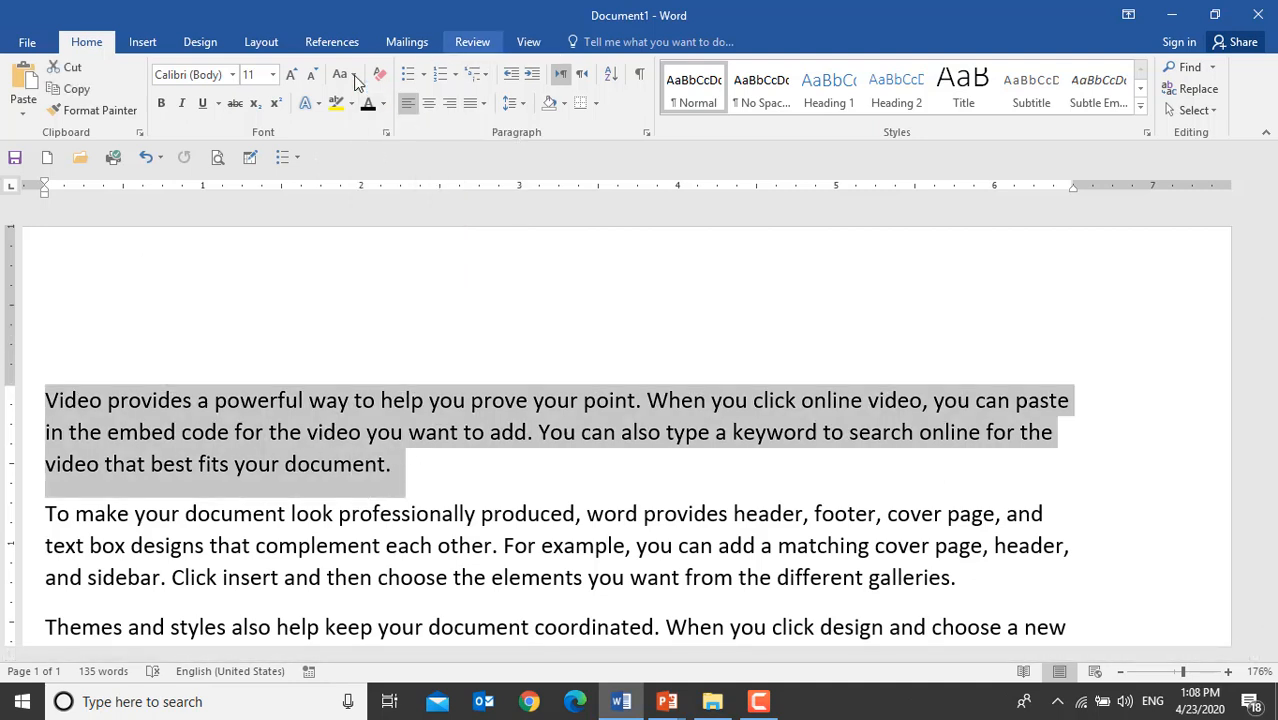
left_click(383, 104)
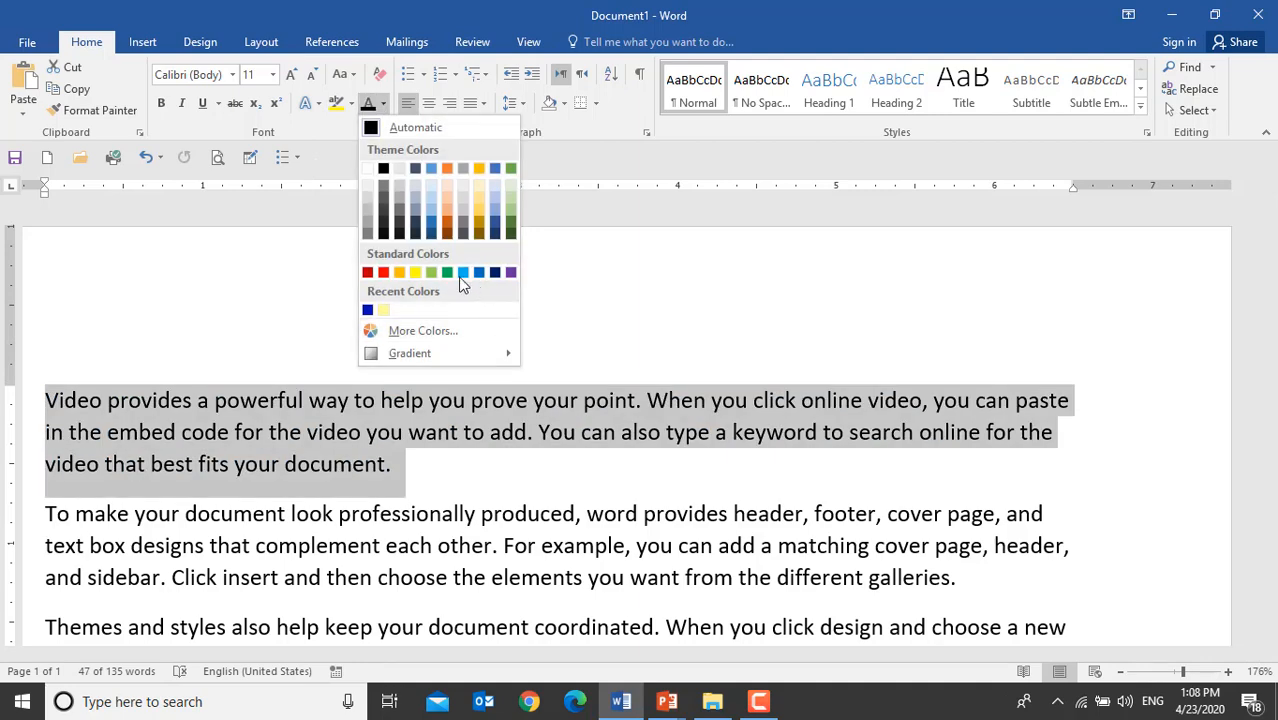
left_click(450, 273)
Browse the font color's gradient variations, then open the More Gradients settings and expand the Text Outline options.
left_click(383, 104)
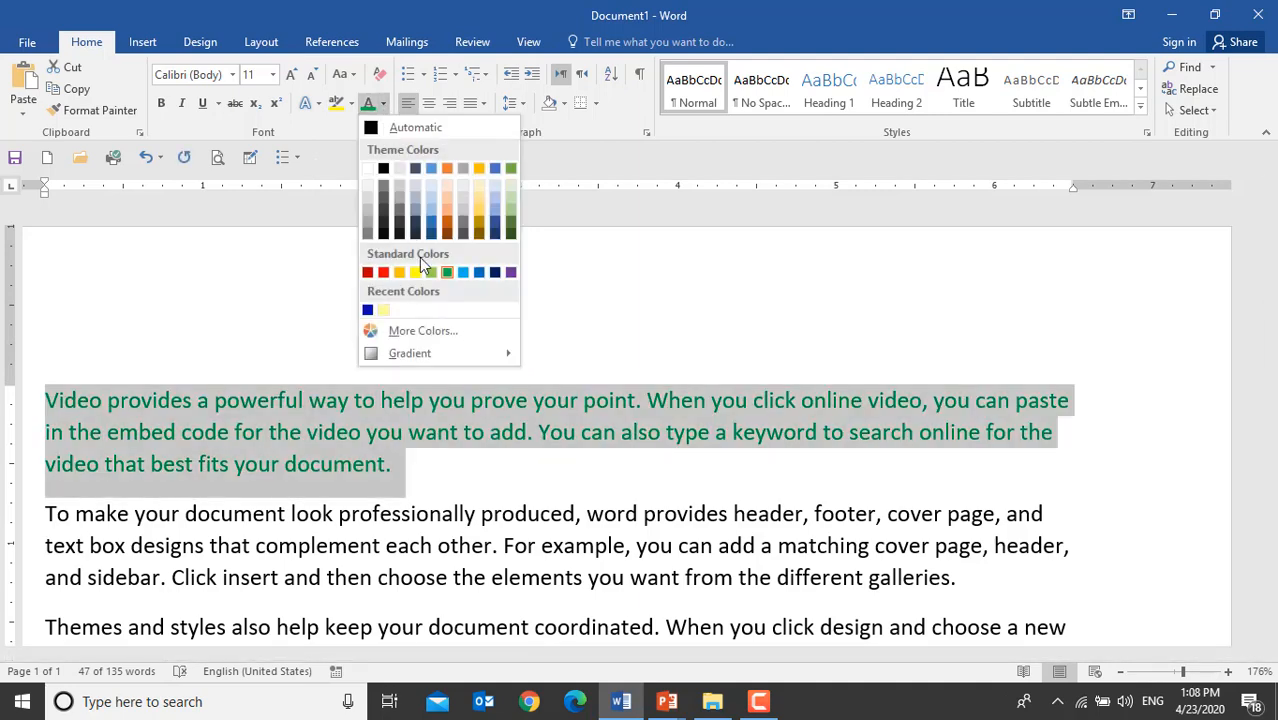
mouse_move(470, 354)
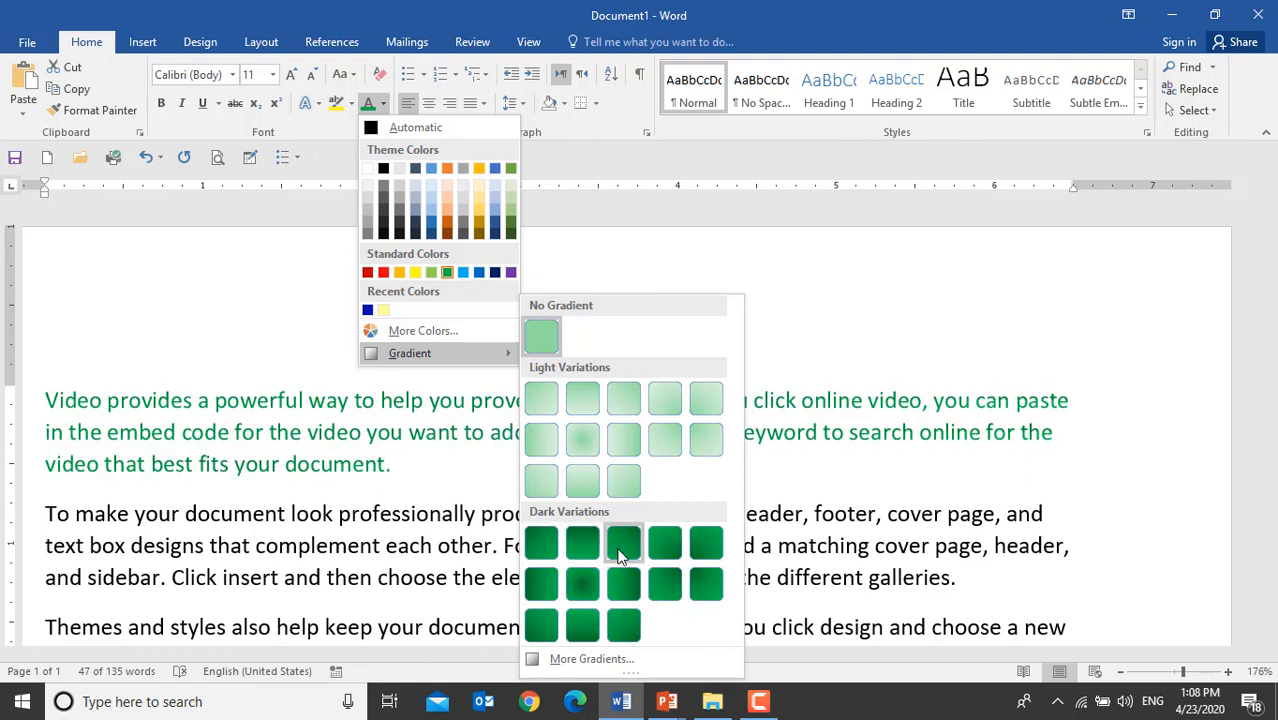
left_click(594, 660)
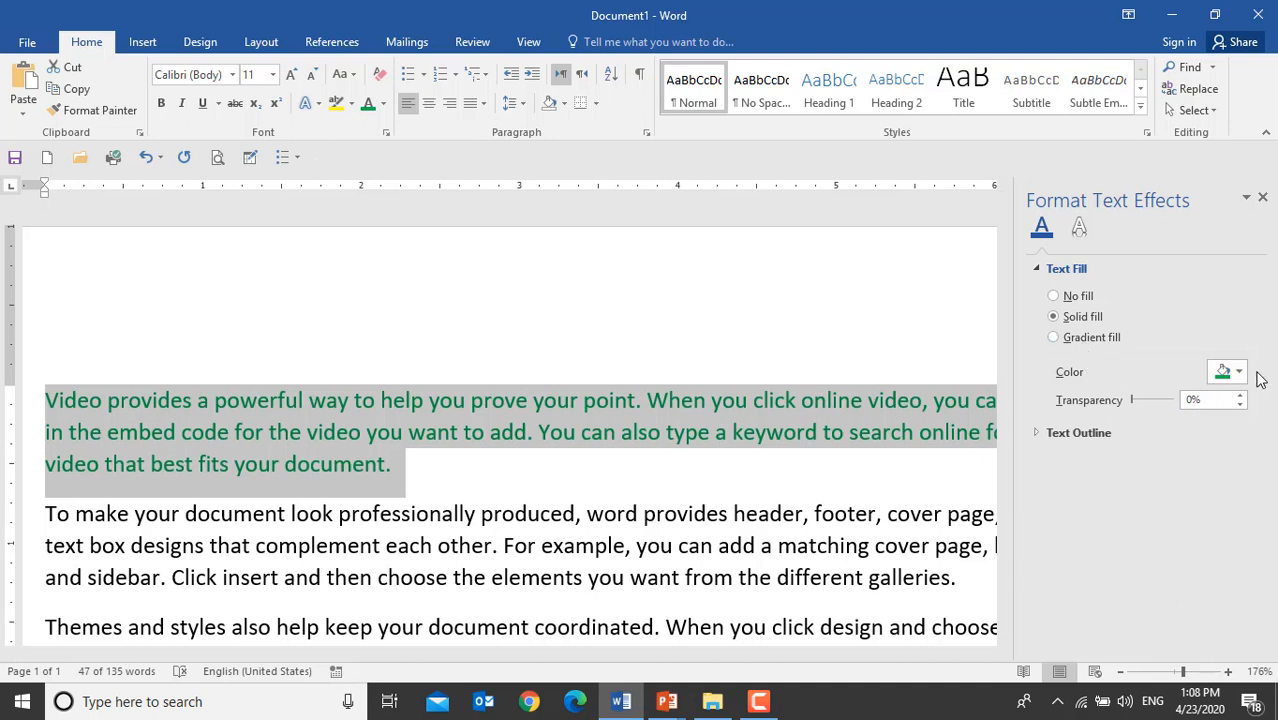
mouse_move(1133, 399)
left_mouse_down()
mouse_move(1164, 402)
mouse_move(1129, 412)
mouse_move(1144, 400)
mouse_move(1189, 407)
mouse_move(1113, 404)
left_mouse_up()
left_click(1048, 436)
Try solid and gradient line outlines on the first paragraph's text, and return the outline to No line.
left_click(1087, 482)
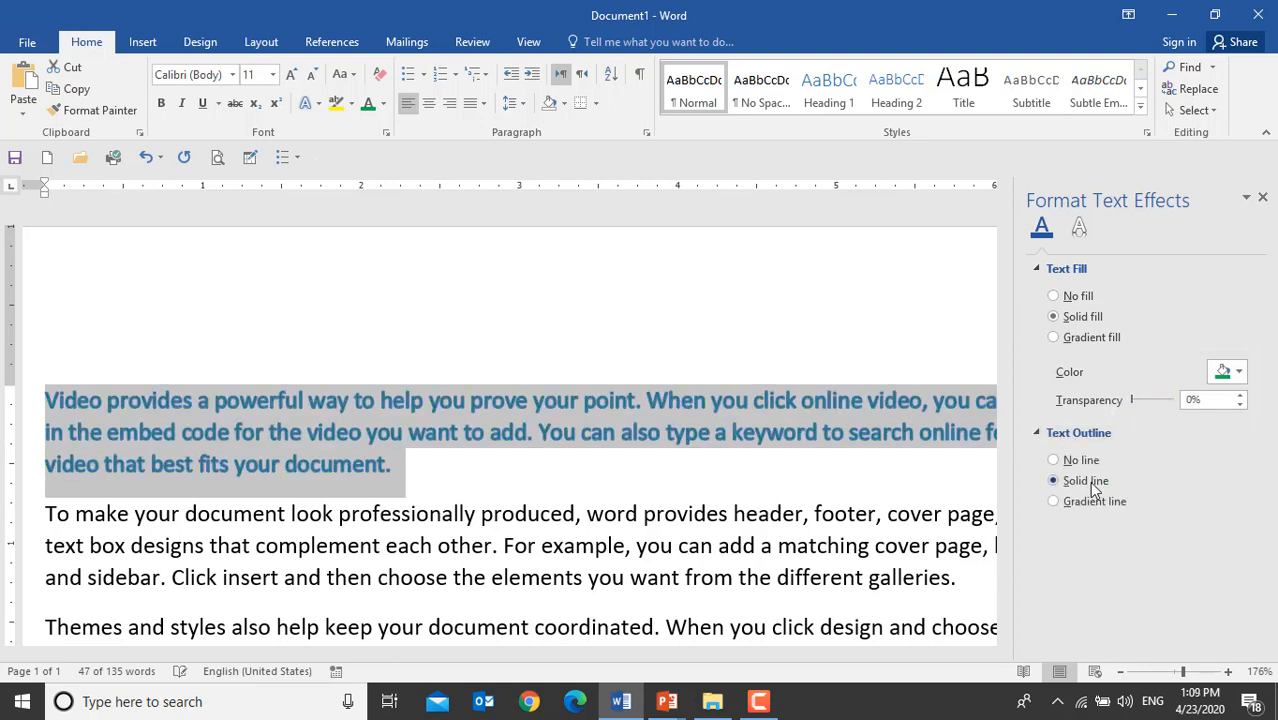
left_click(1080, 461)
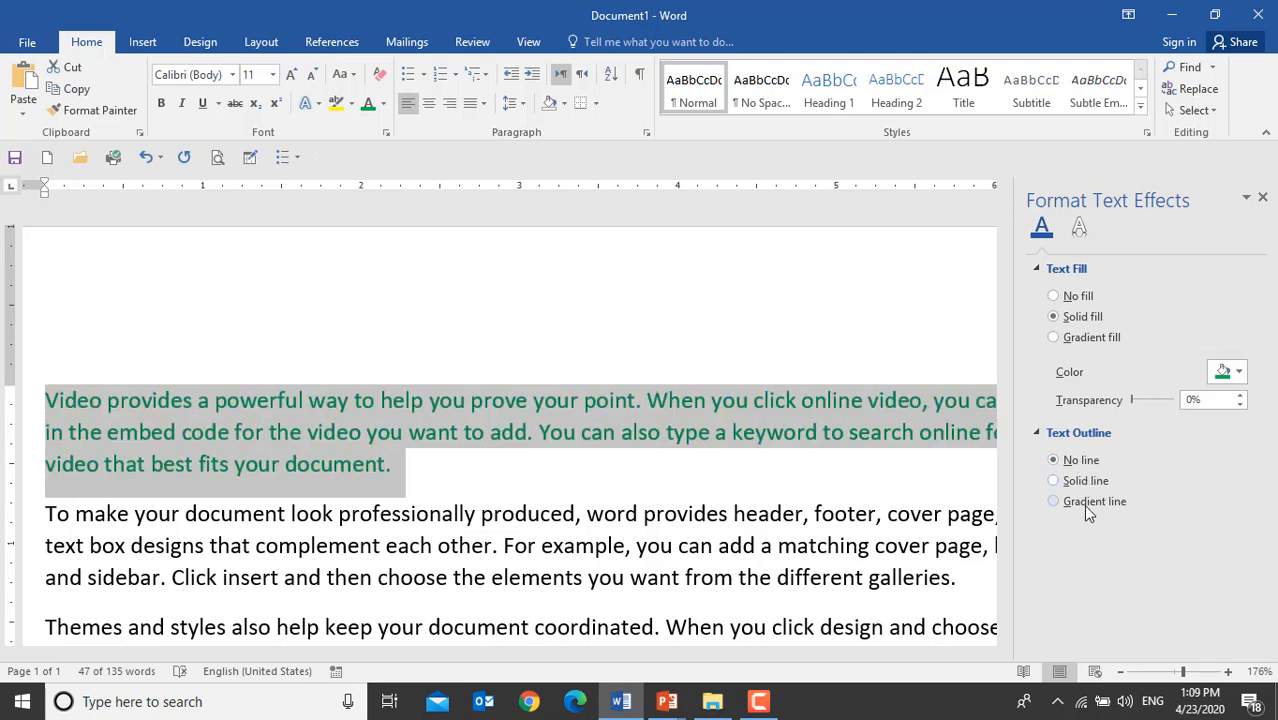
left_click(1085, 505)
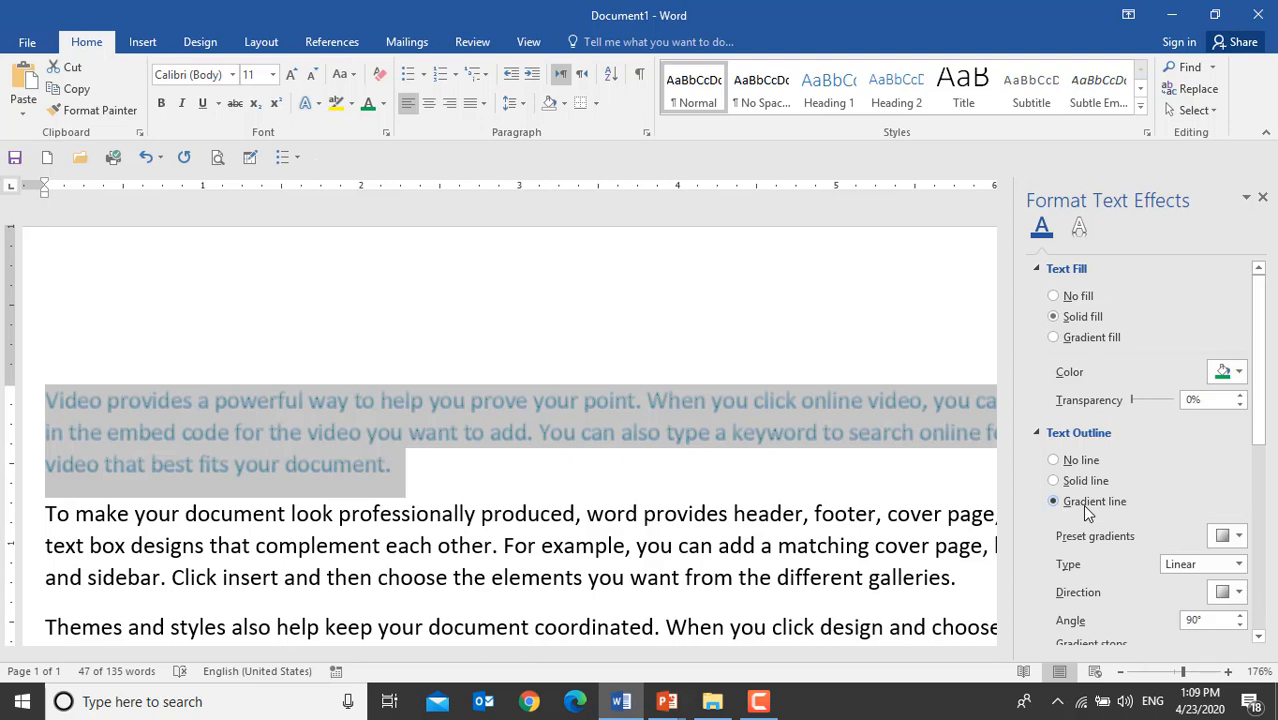
left_click(1064, 481)
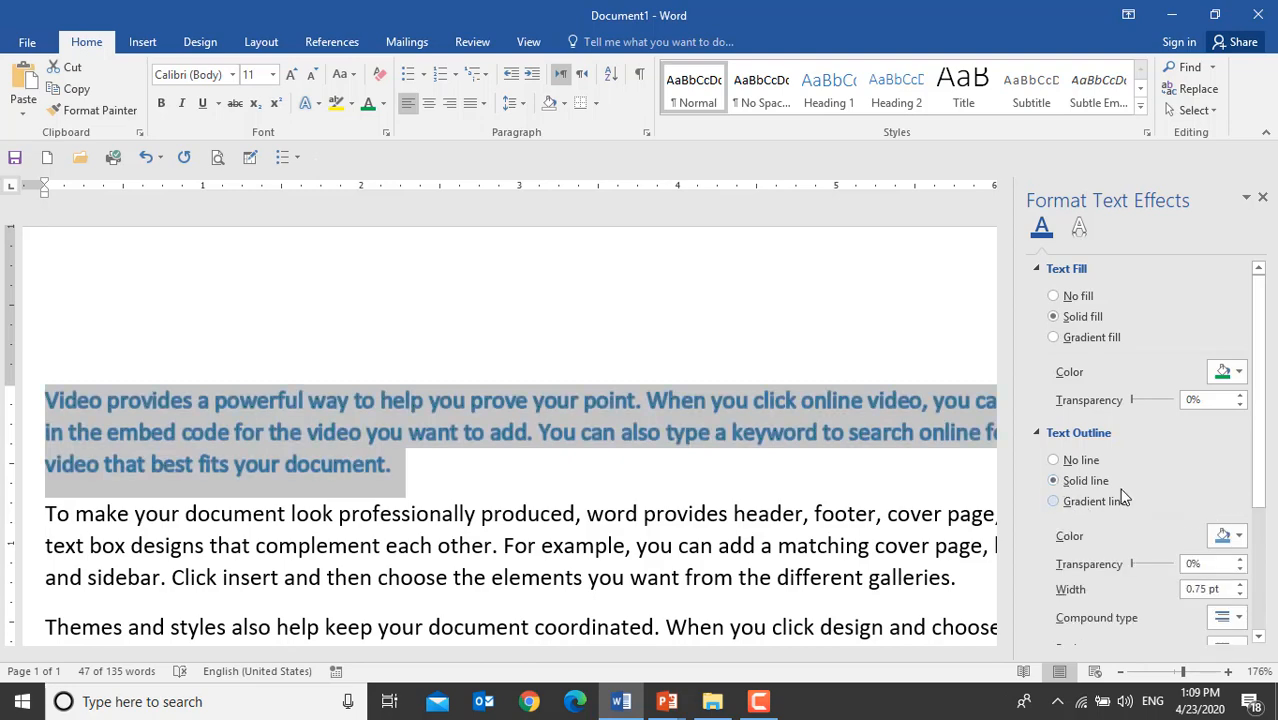
left_click(1073, 462)
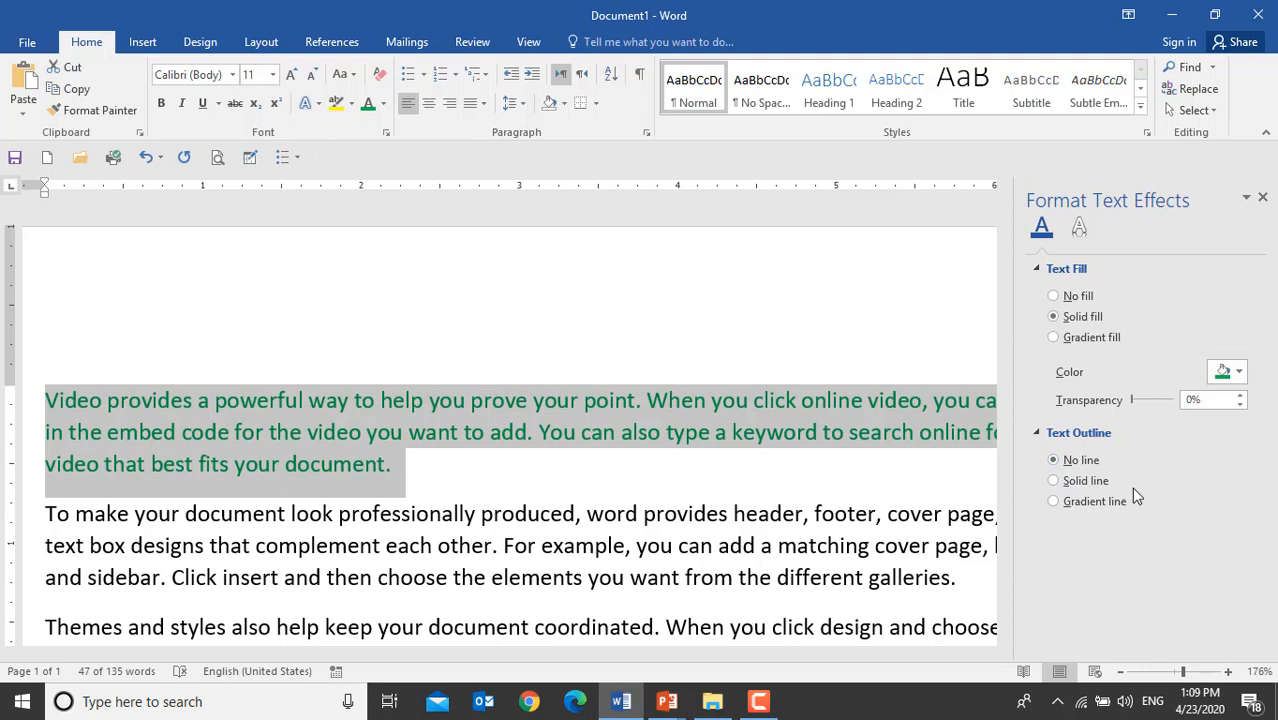
Apply a gradient line outline to the first paragraph's text, review the gradient settings, and close Format Text Effects.
left_click(1055, 501)
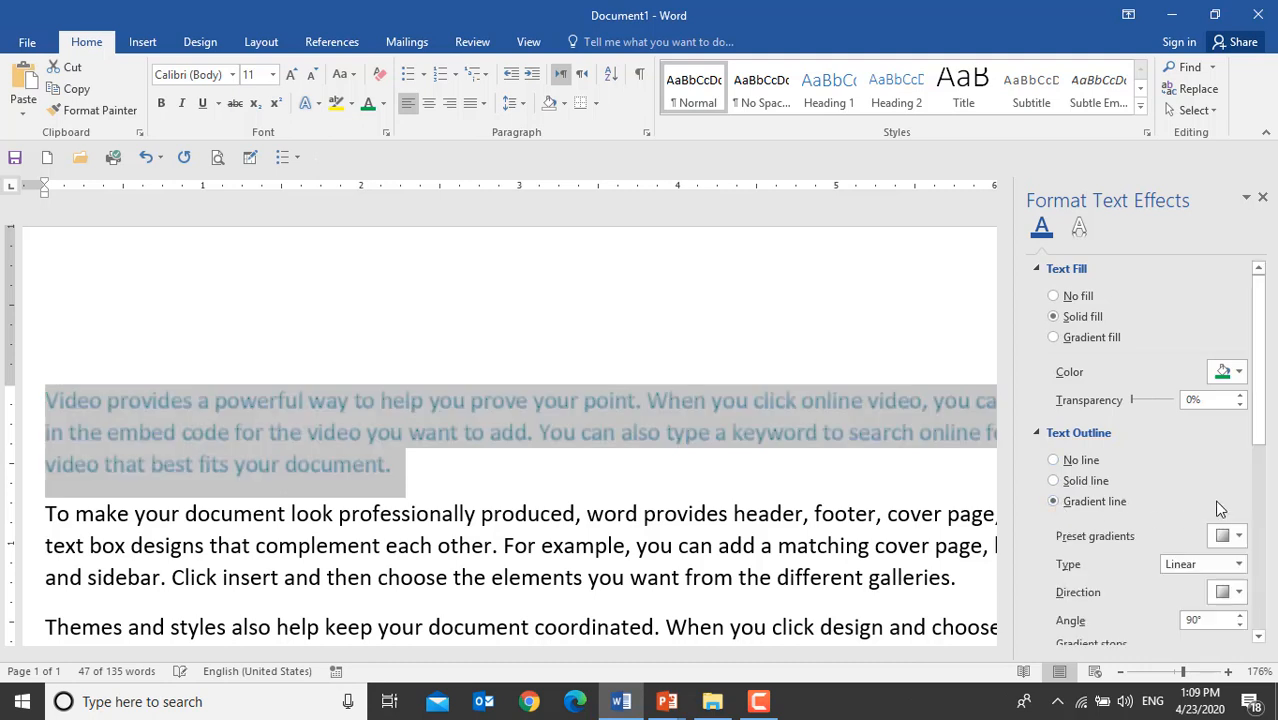
scroll(1218, 509, "down", 3)
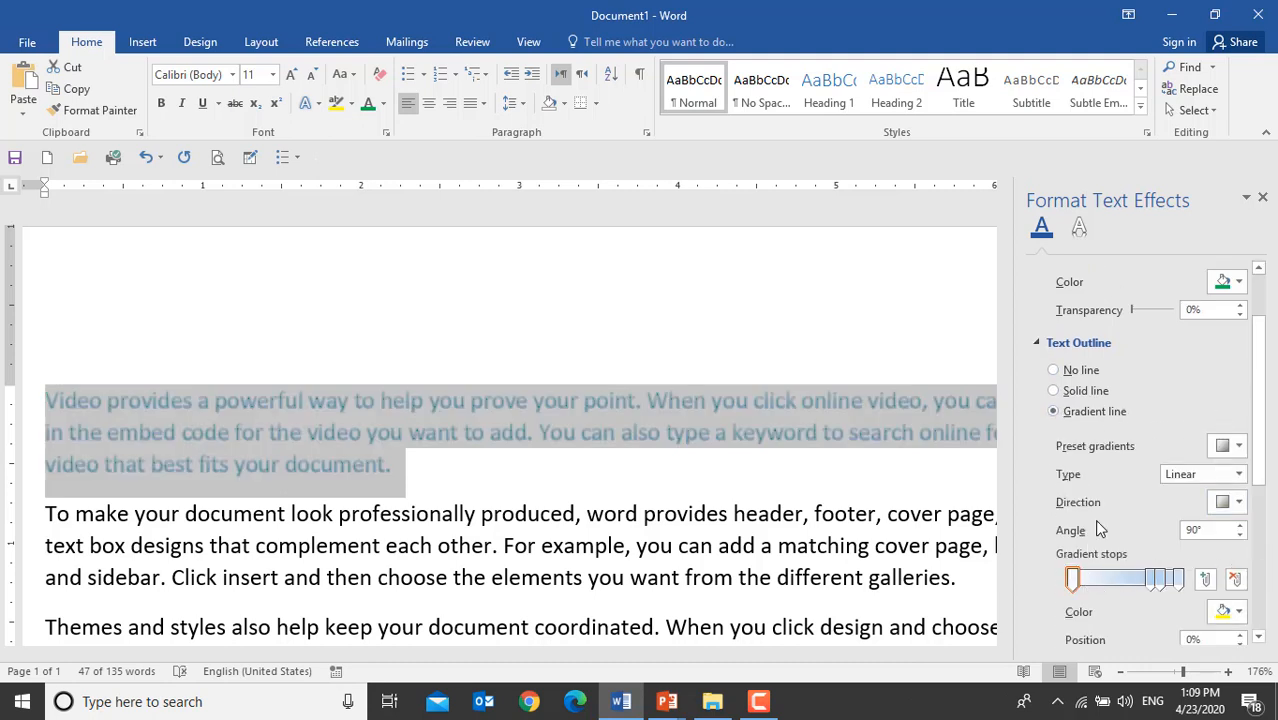
scroll(1155, 490, "down", 3)
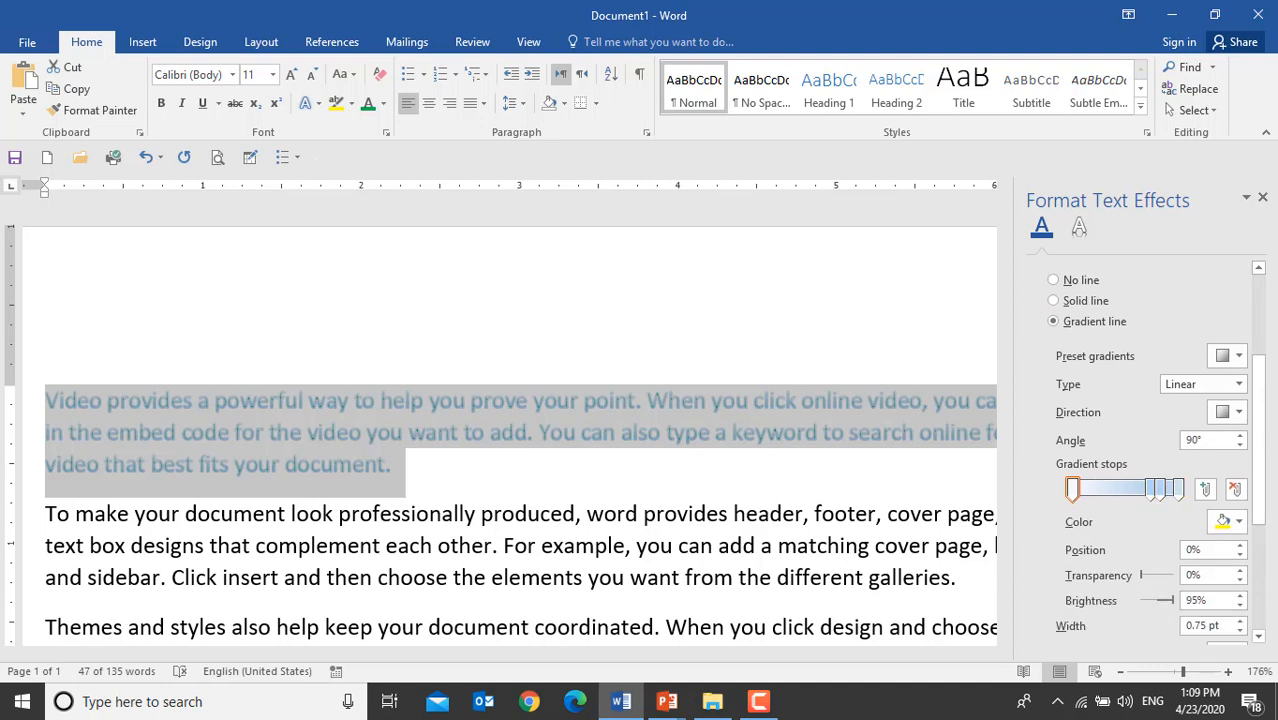
scroll(1240, 489, "up", 6)
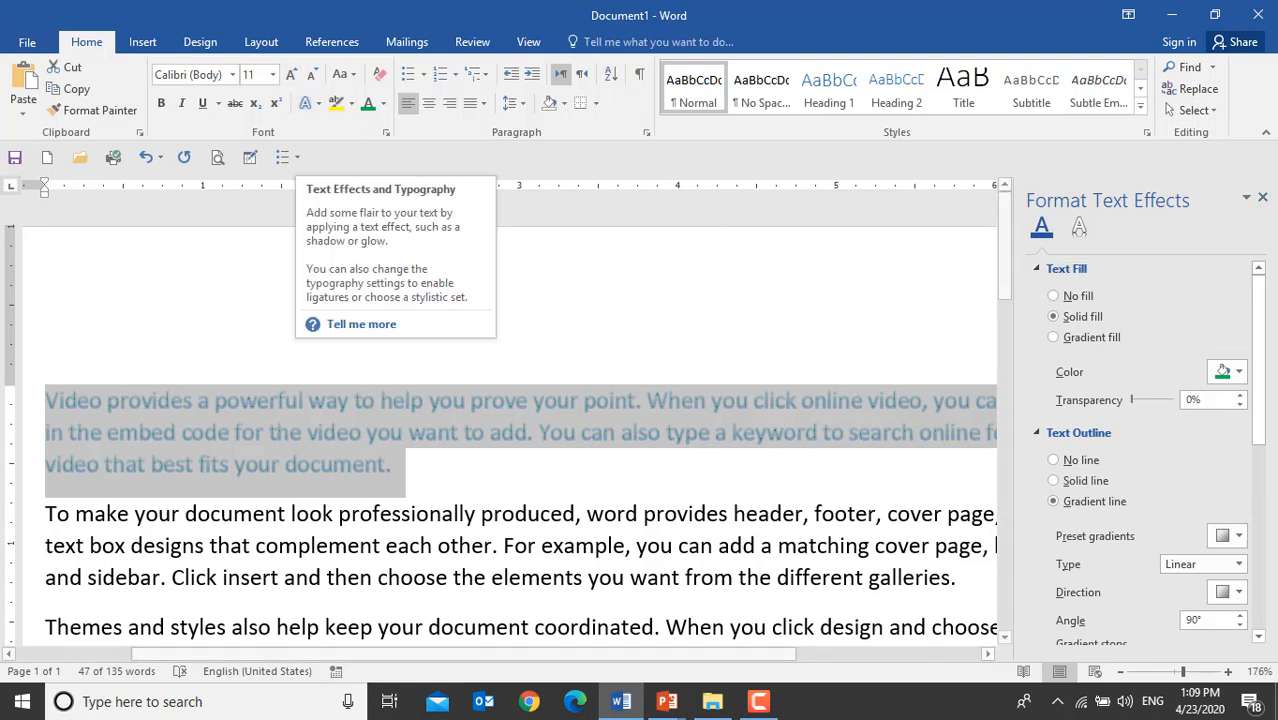
left_click(1264, 198)
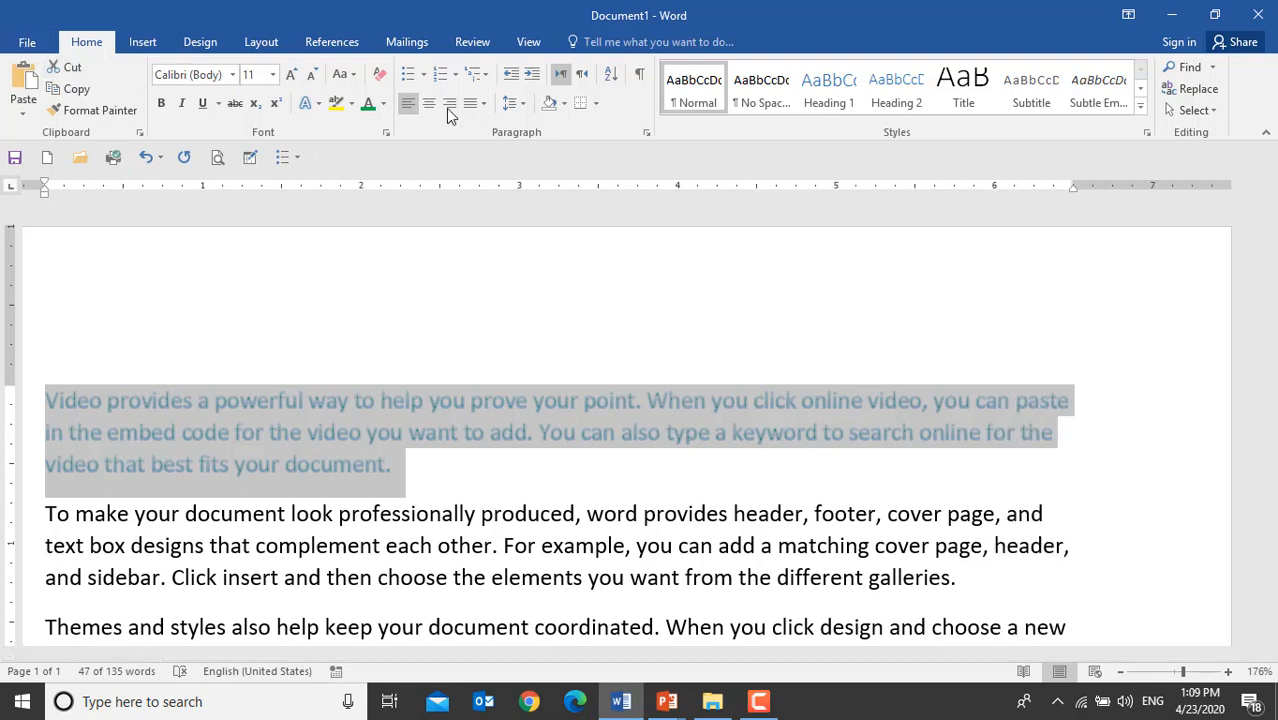
Reselect the entire first paragraph and view the paragraphs below it.
left_click(353, 465)
left_click_drag(411, 473, 38, 390)
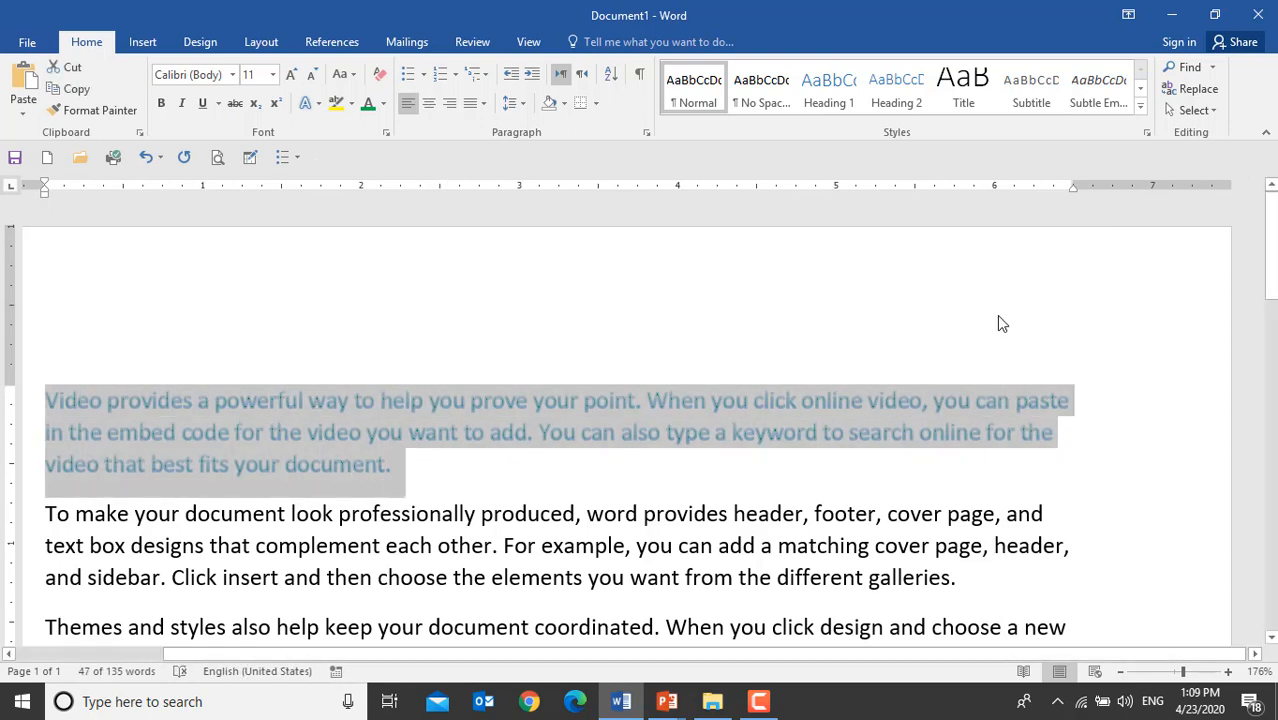
scroll(405, 470, "down", 2)
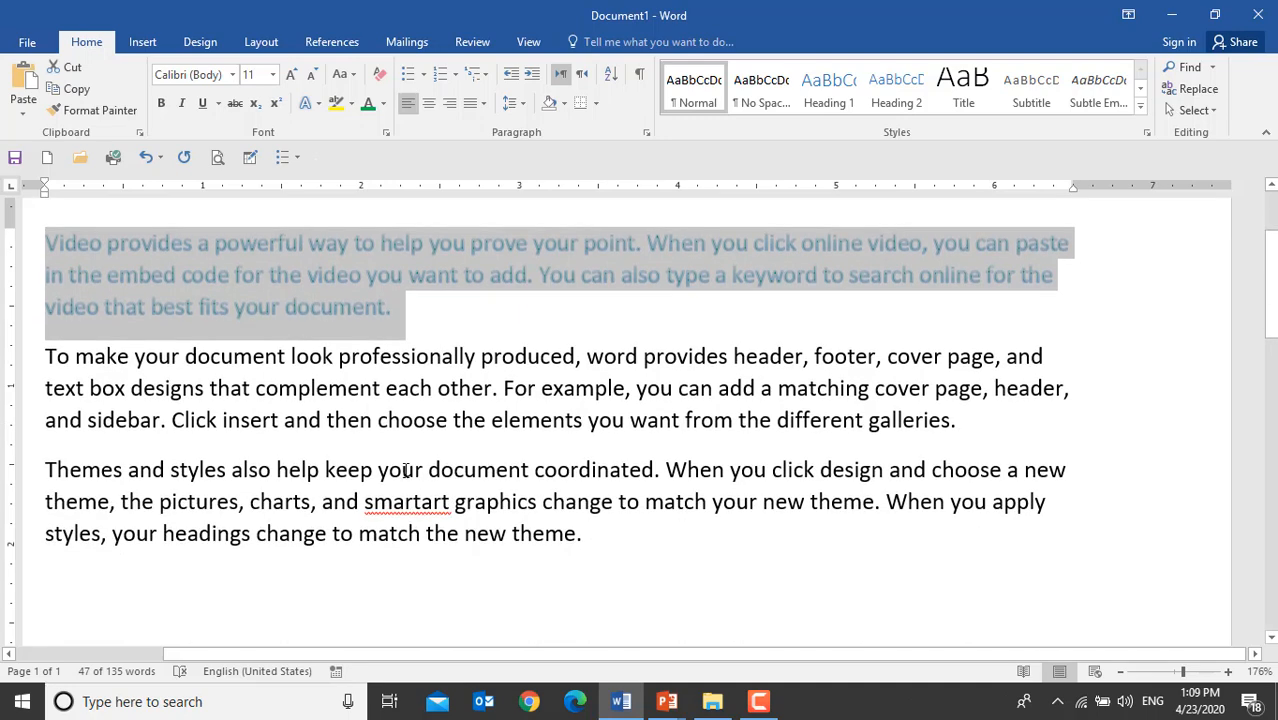
scroll(405, 470, "down", 1)
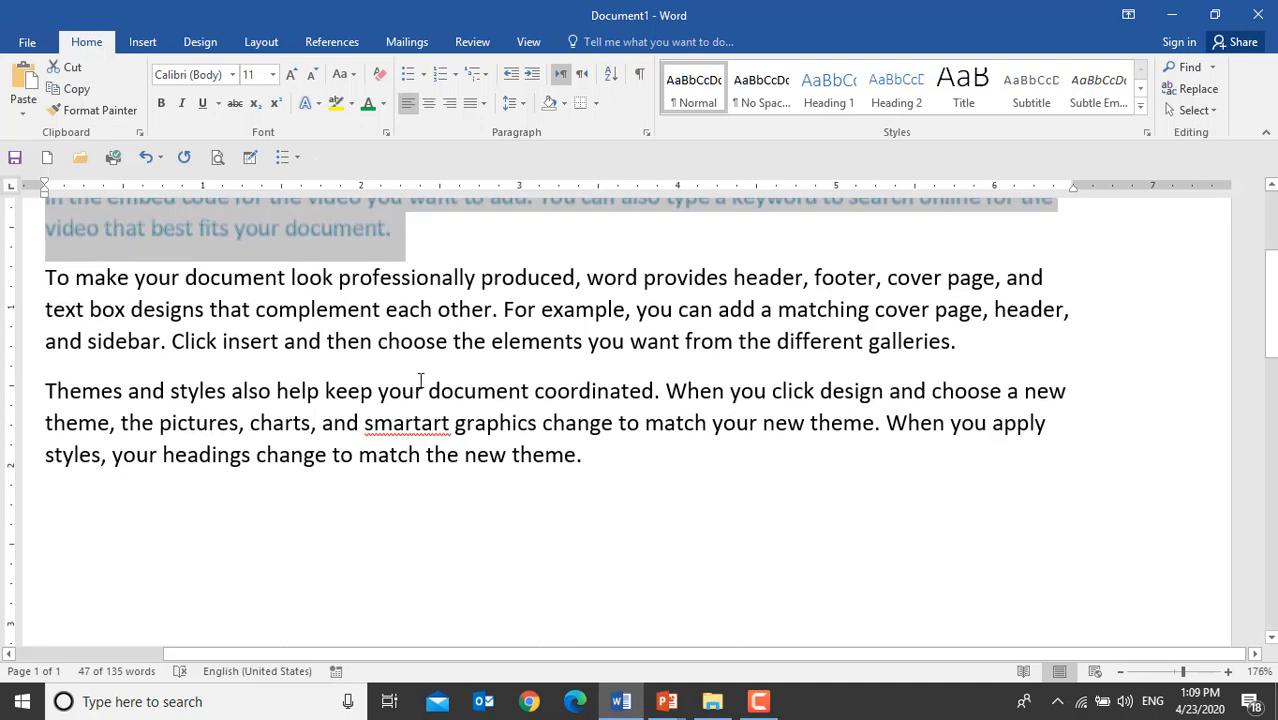
Switch to the PowerPoint slide show, reveal the Text Highlight Color entry, and return to the Word document.
key("alt+Tab")
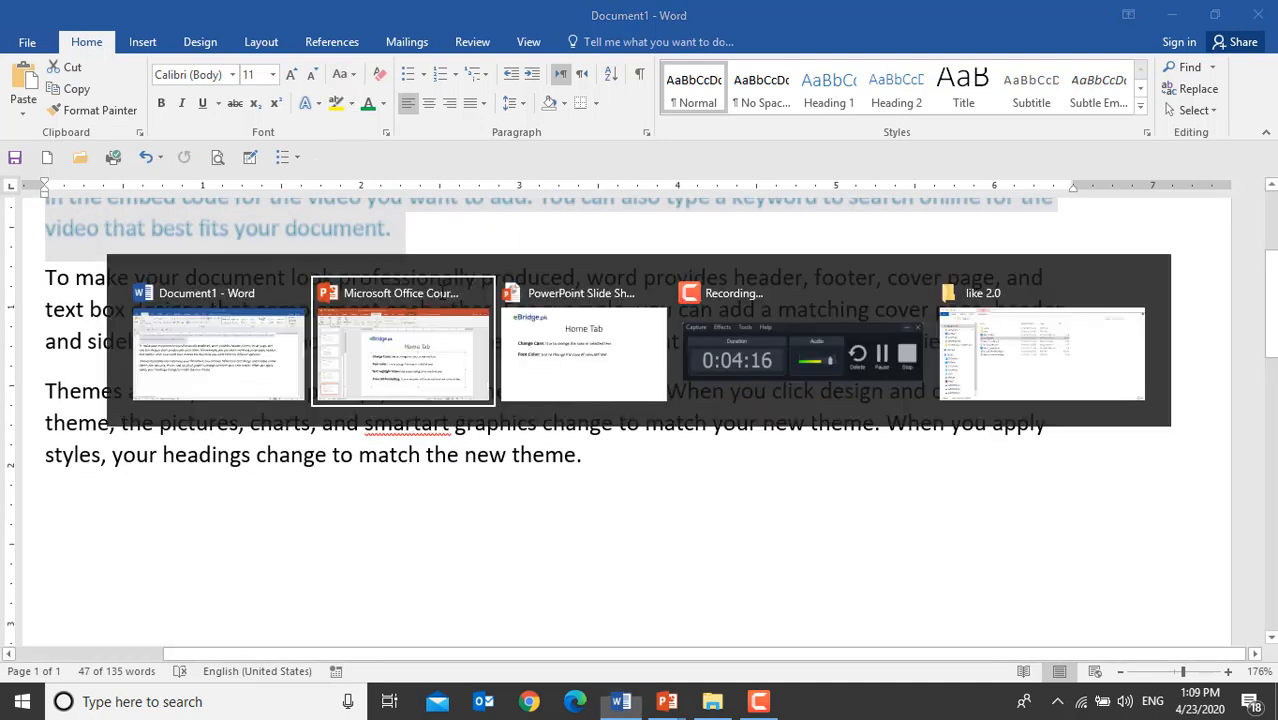
left_click(580, 374)
left_click(585, 384)
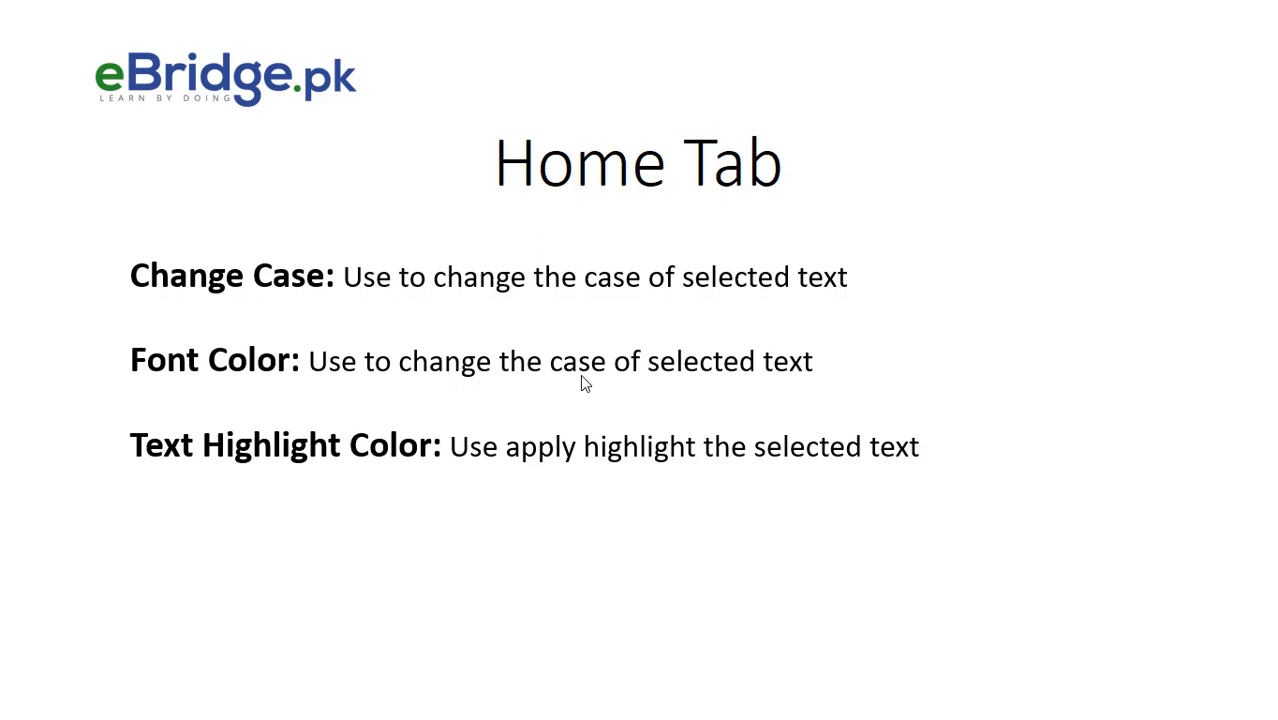
key("alt+Tab")
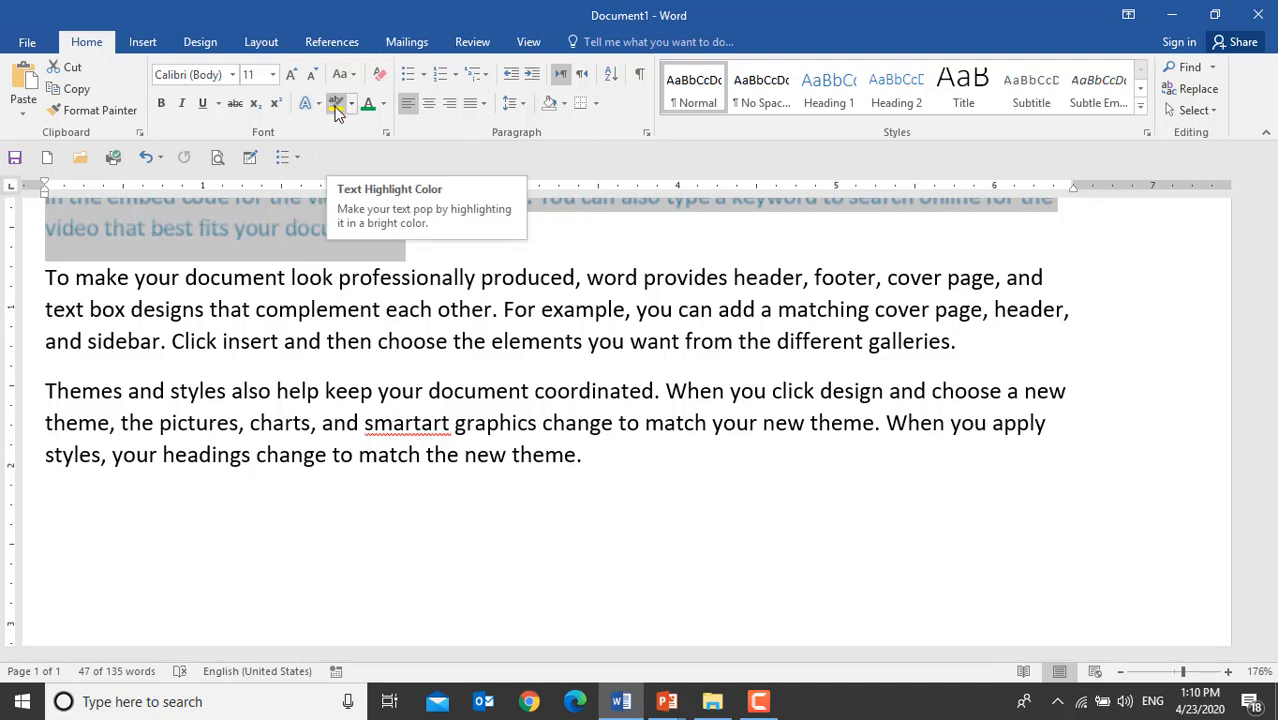
Highlight the second paragraph's text in yellow from "For example" to the paragraph's end.
left_click(584, 310)
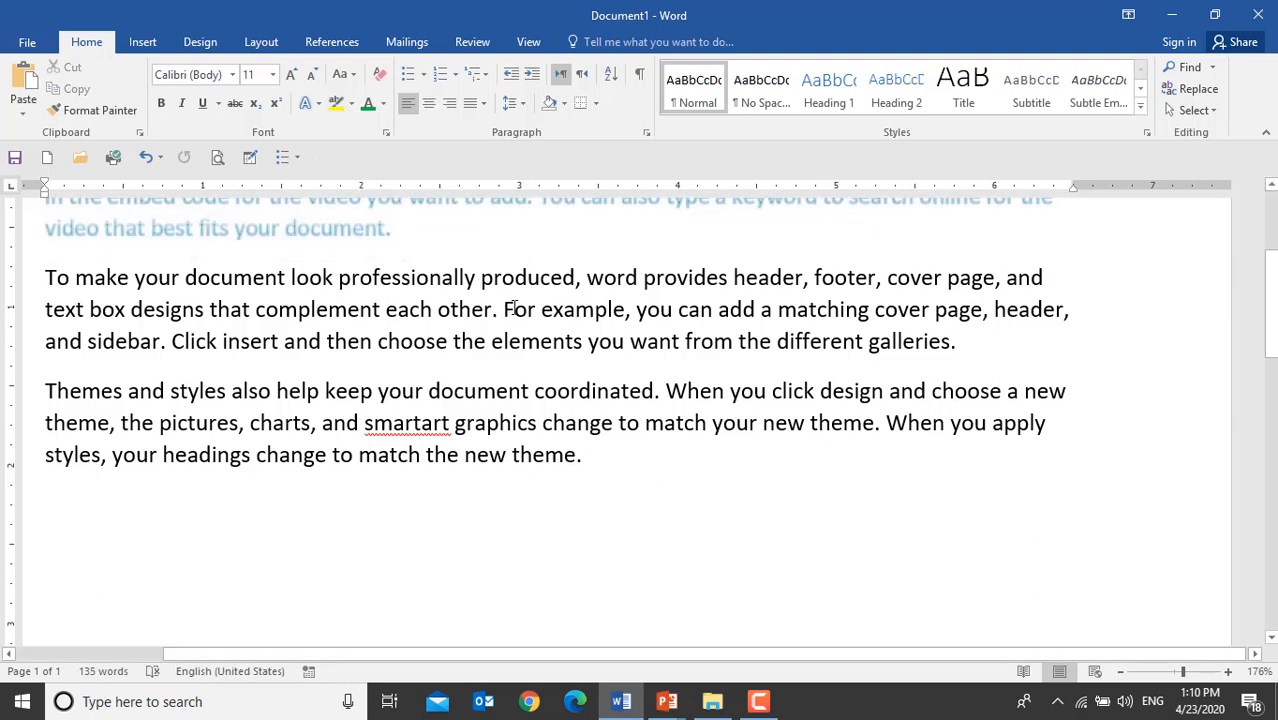
left_click(956, 341, "shift")
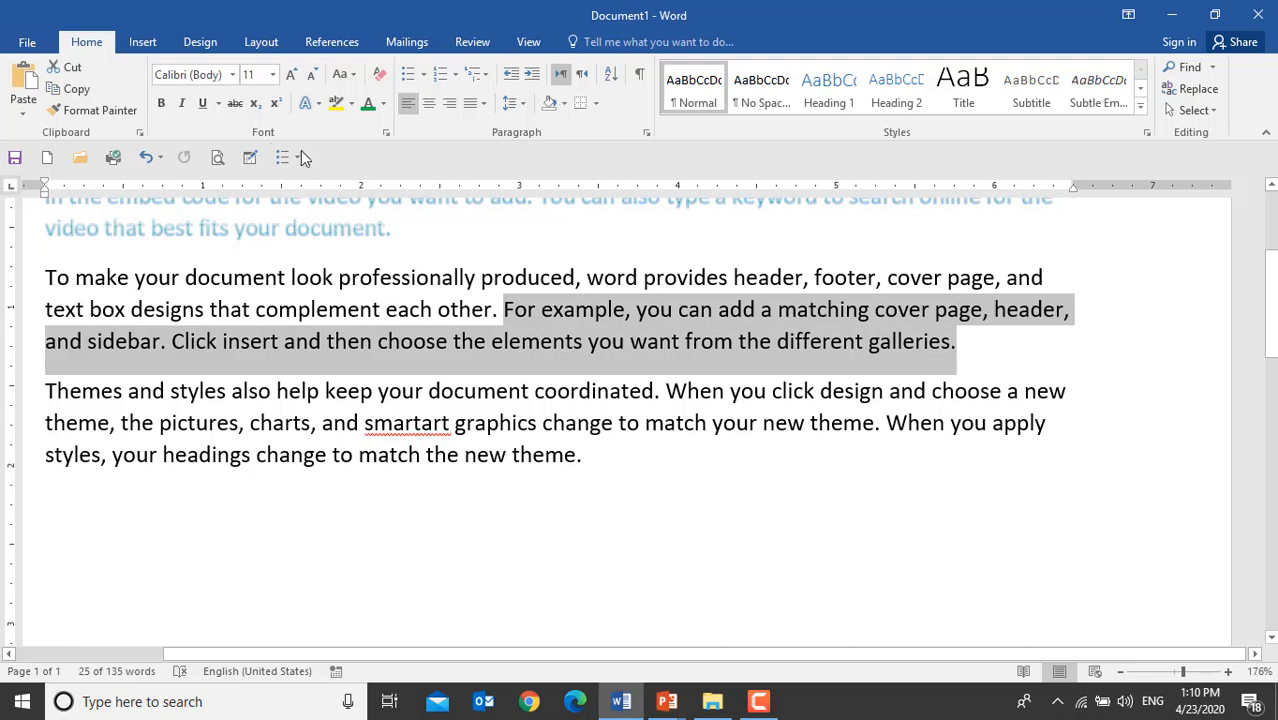
left_click(351, 104)
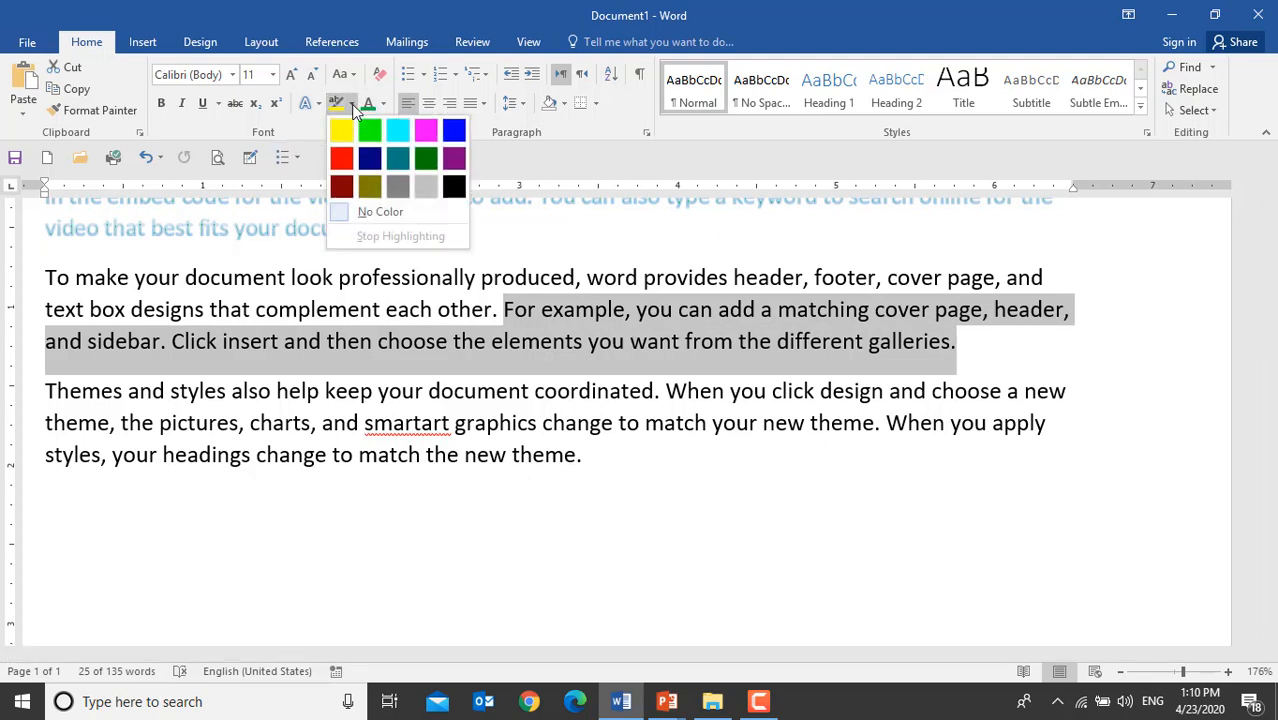
left_click(339, 128)
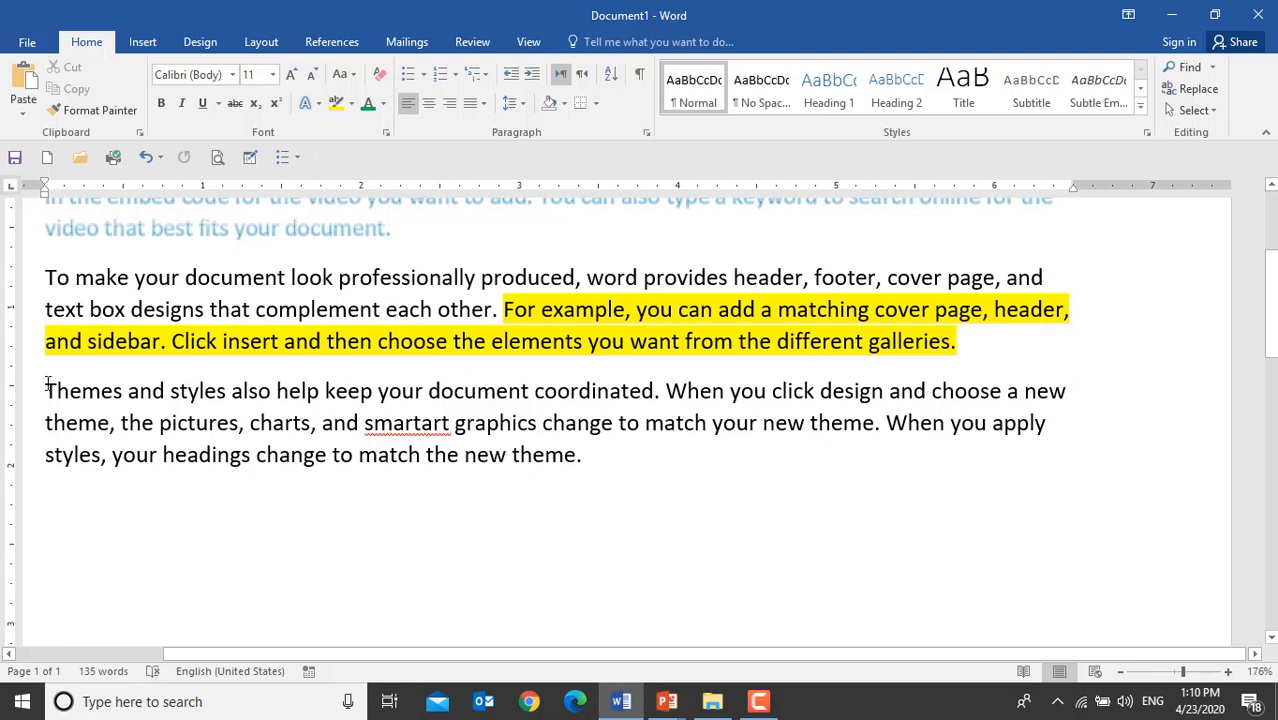
Highlight the first two sentences of the third paragraph in bright green.
left_click_drag(47, 390, 884, 424)
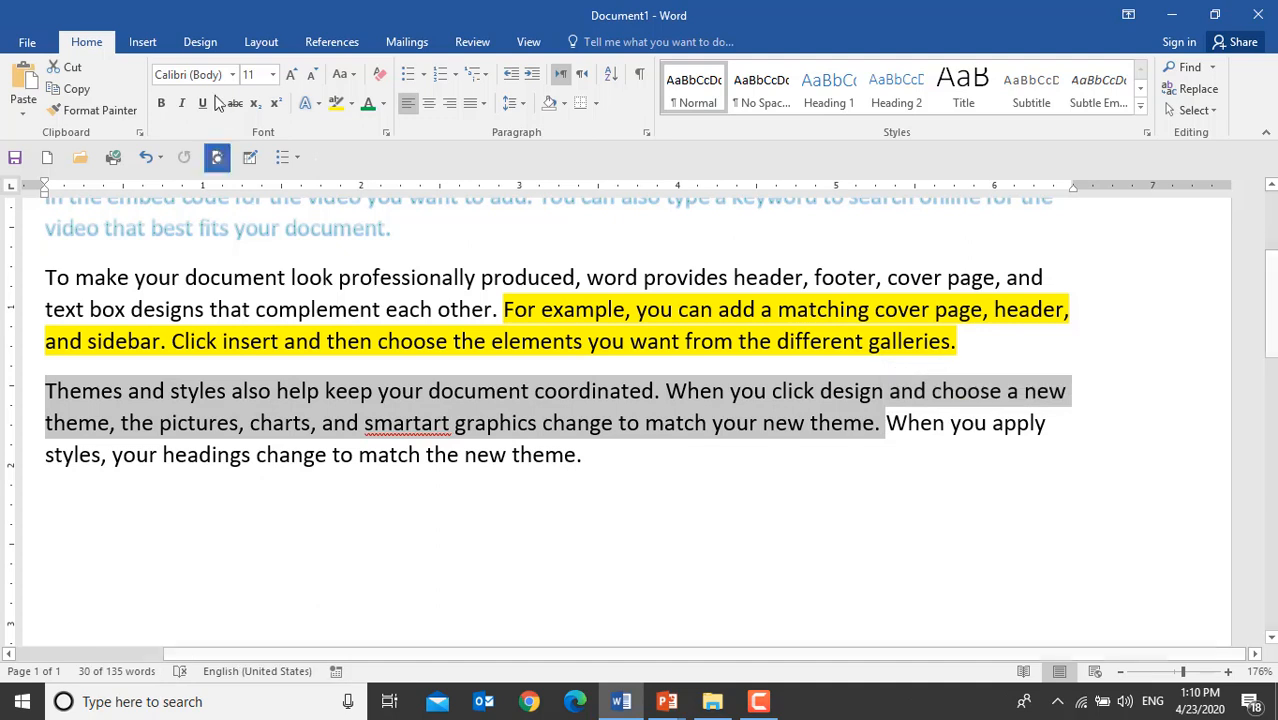
left_click(350, 104)
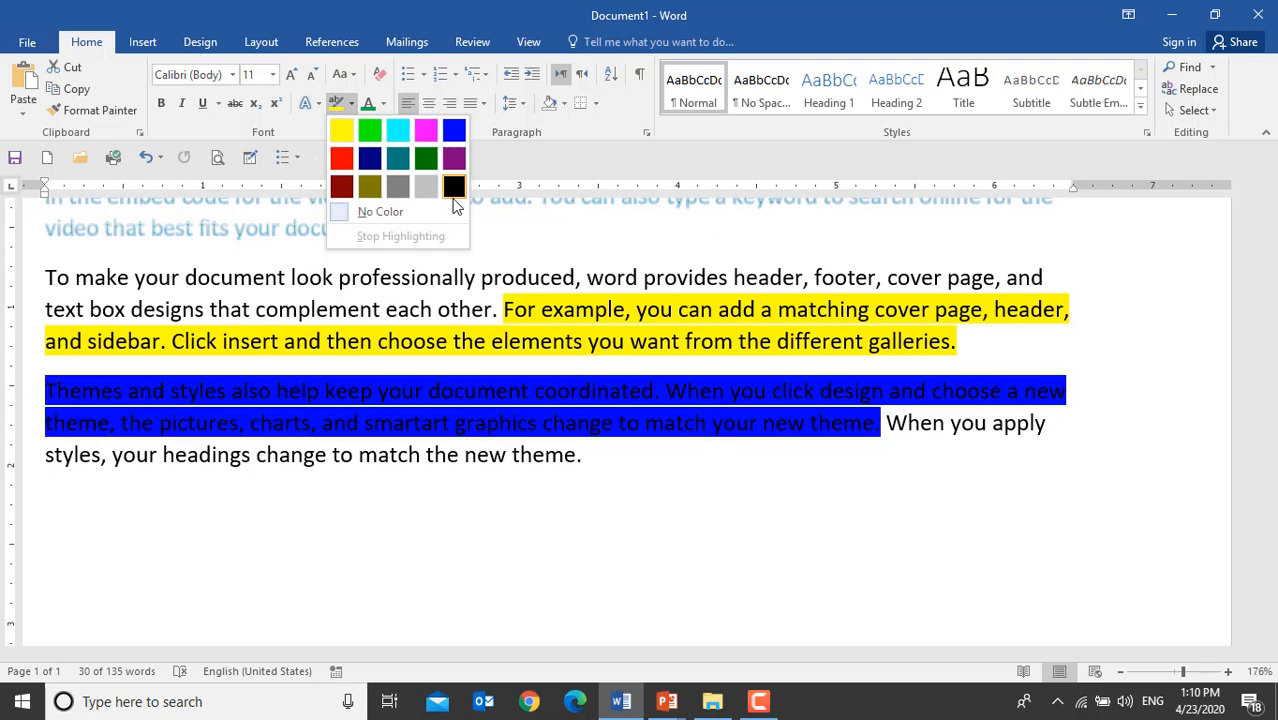
left_click(369, 130)
left_click(789, 532)
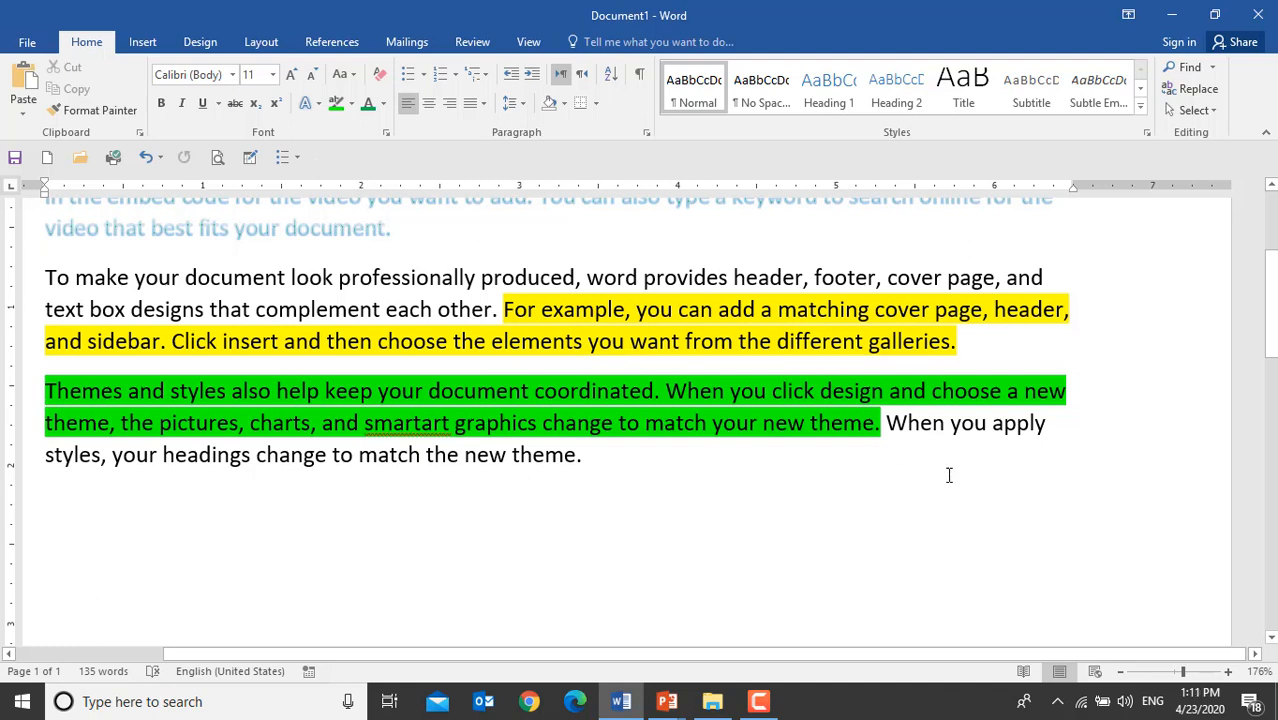
Remove the highlighting from the second and third paragraphs by setting the text highlight to No Color.
left_click_drag(884, 421, 50, 325)
left_click_drag(68, 288, 38, 277)
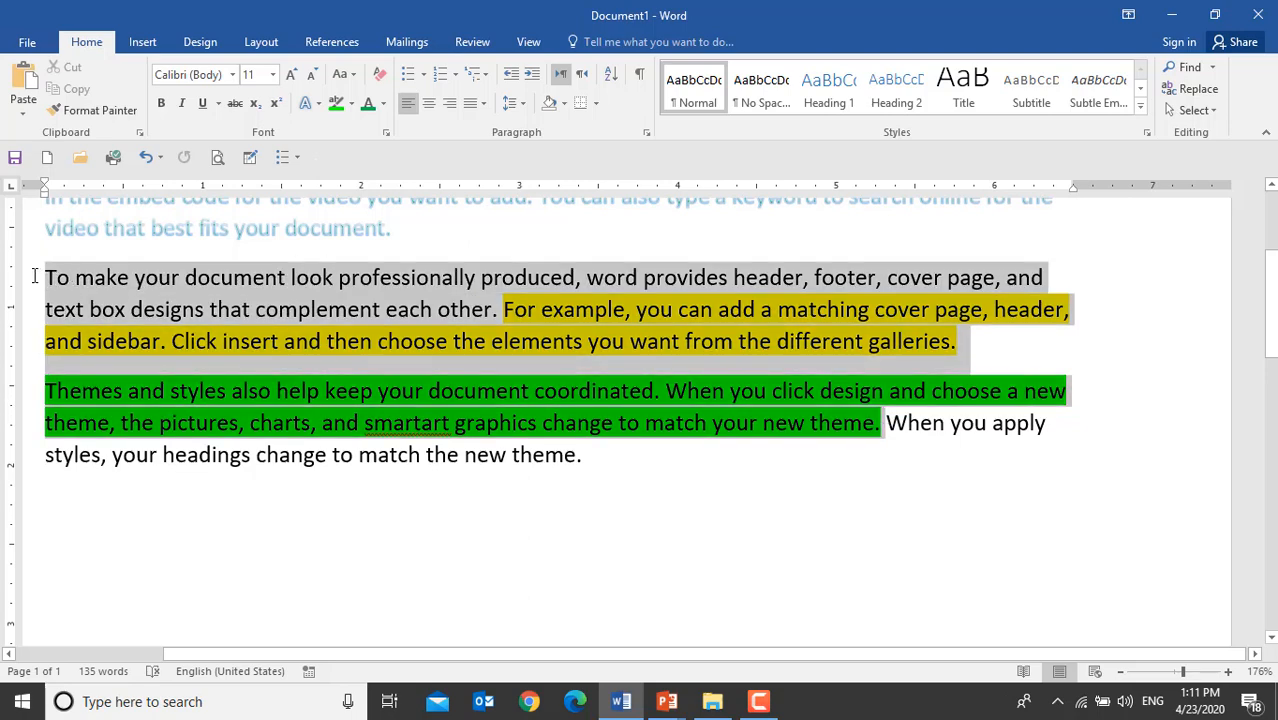
left_click(352, 104)
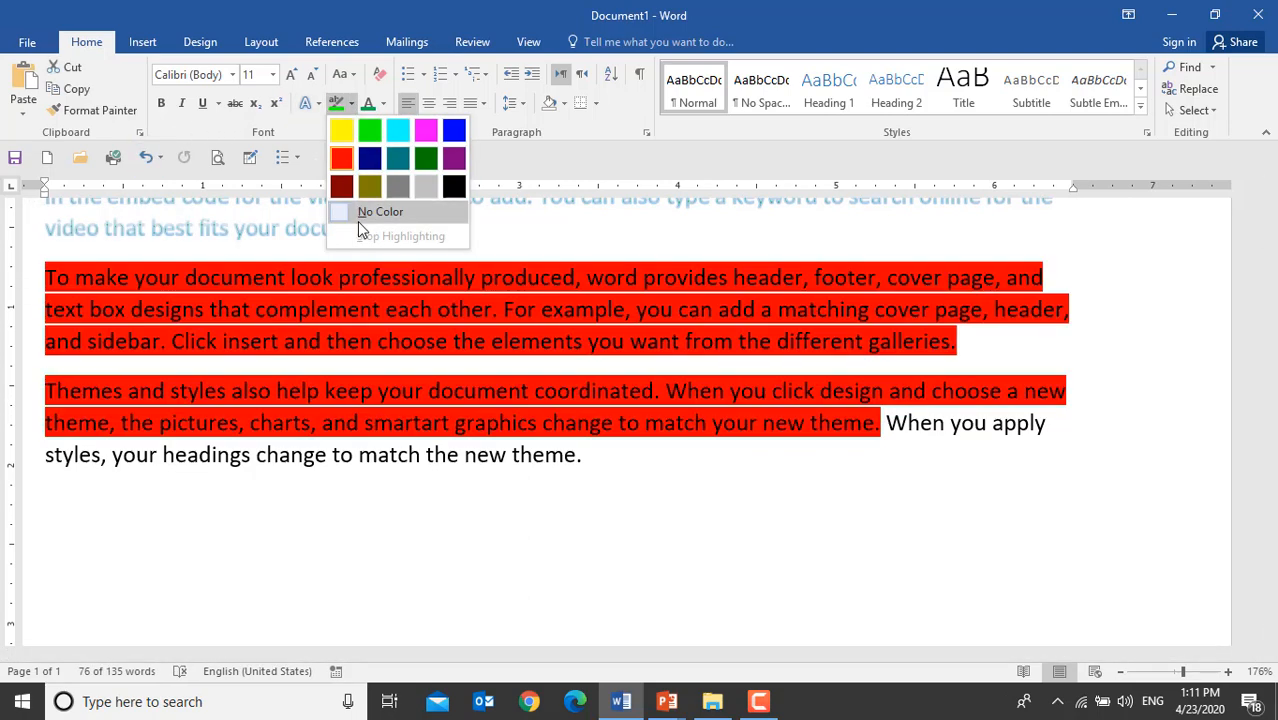
left_click(361, 214)
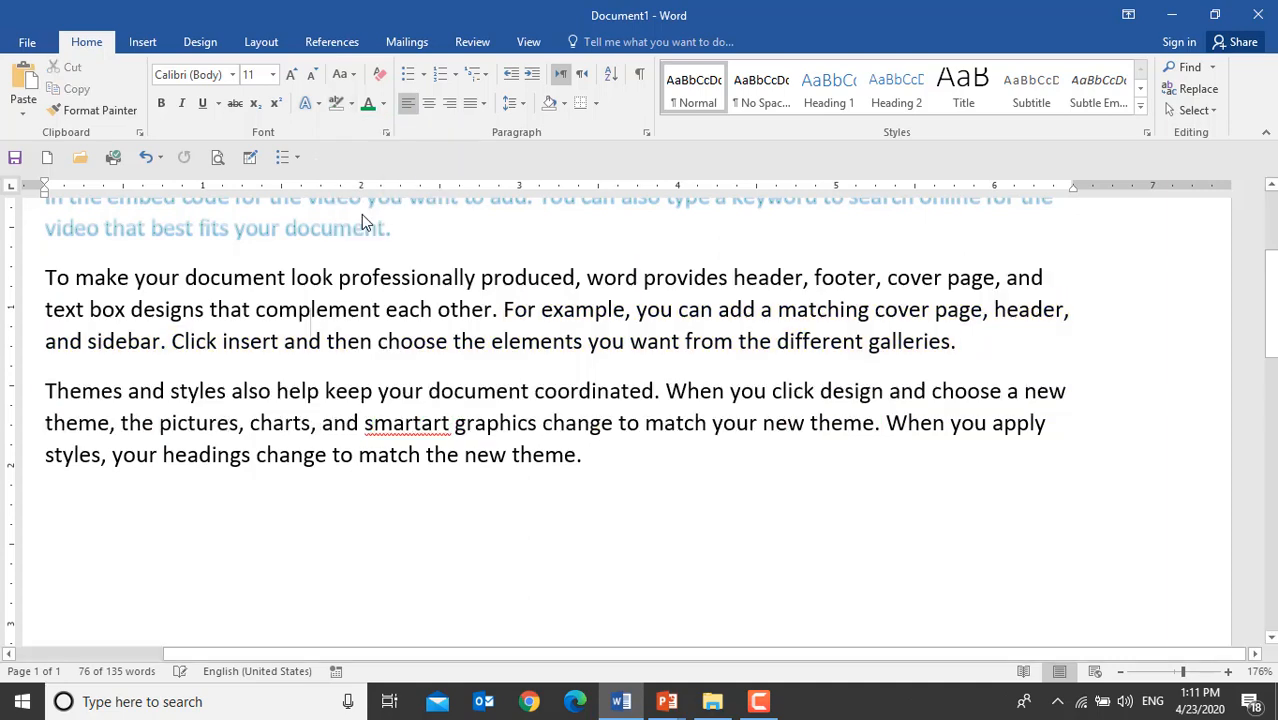
left_click(508, 485)
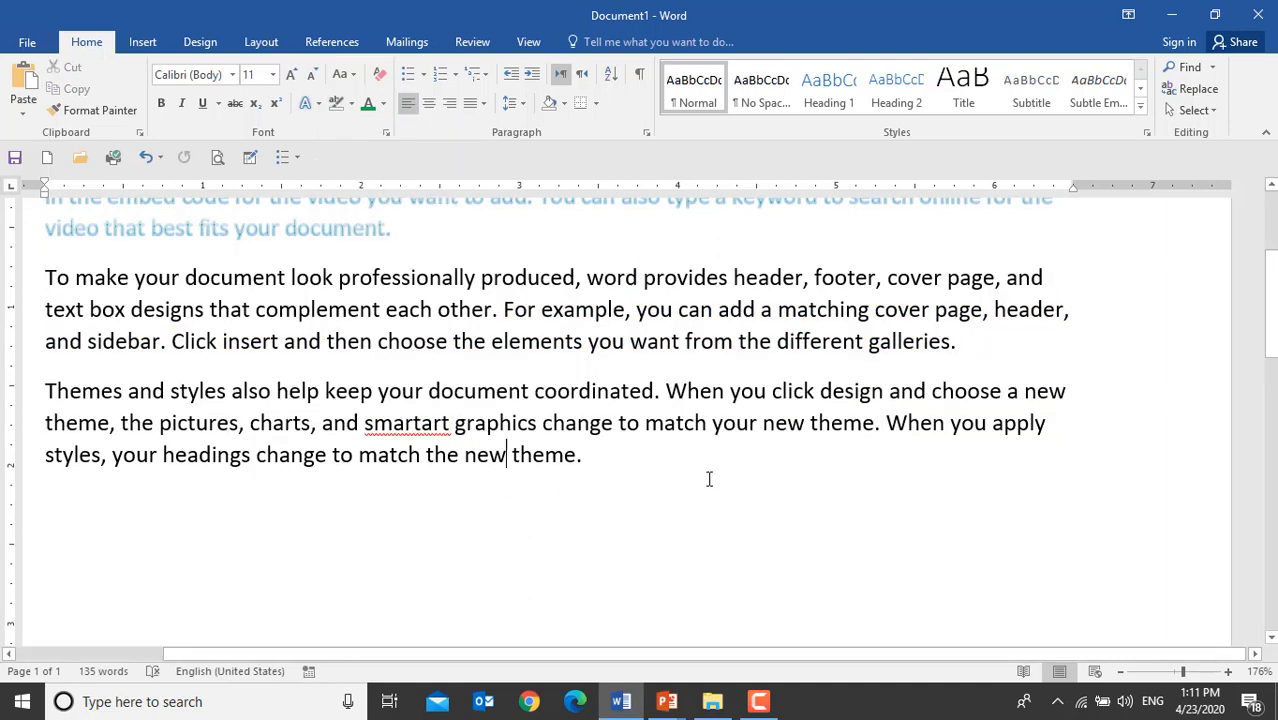
Switch to the PowerPoint slide show, reveal the Clear All Formatting entry, and return to the Word document.
scroll(650, 442, "up", 2)
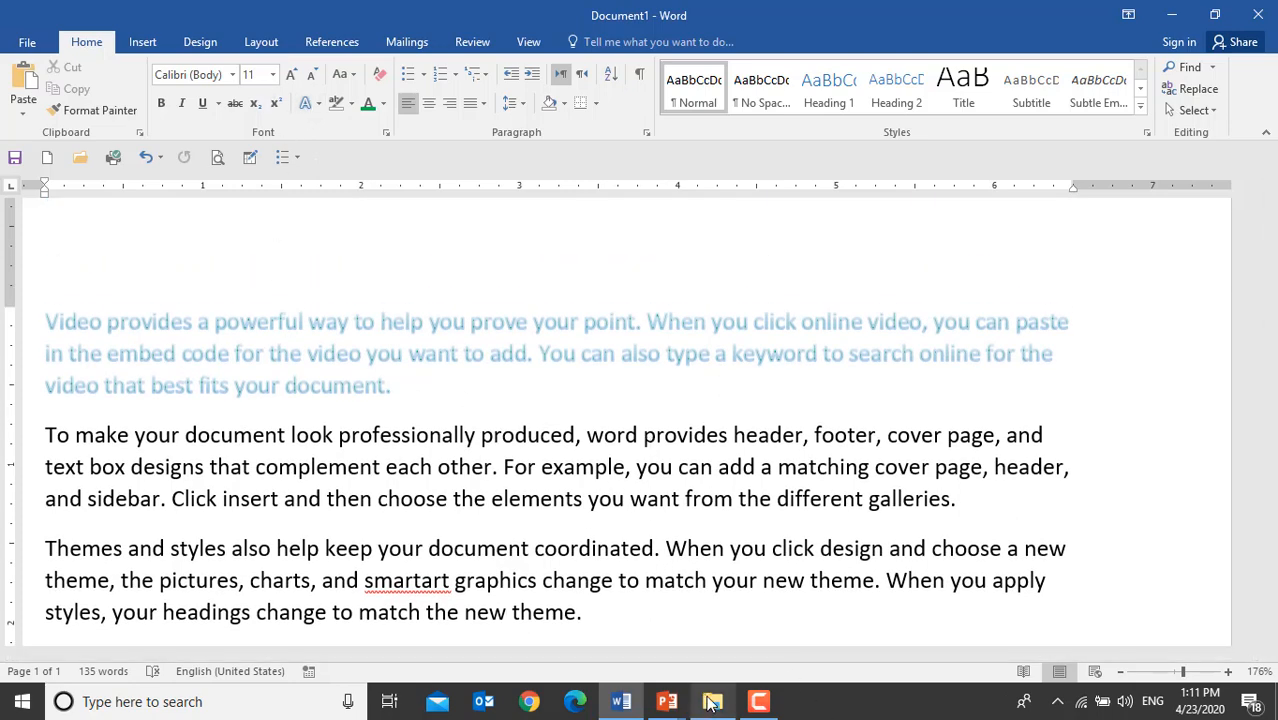
mouse_move(667, 701)
left_click(792, 635)
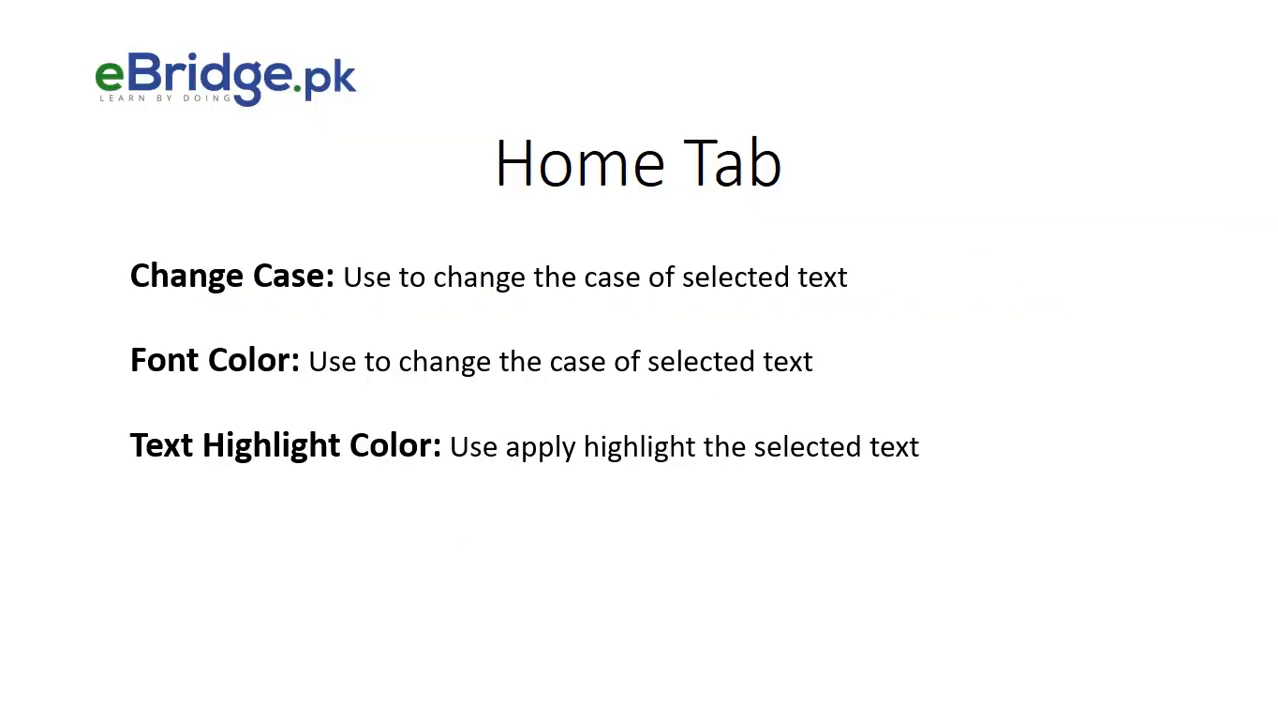
key("Right")
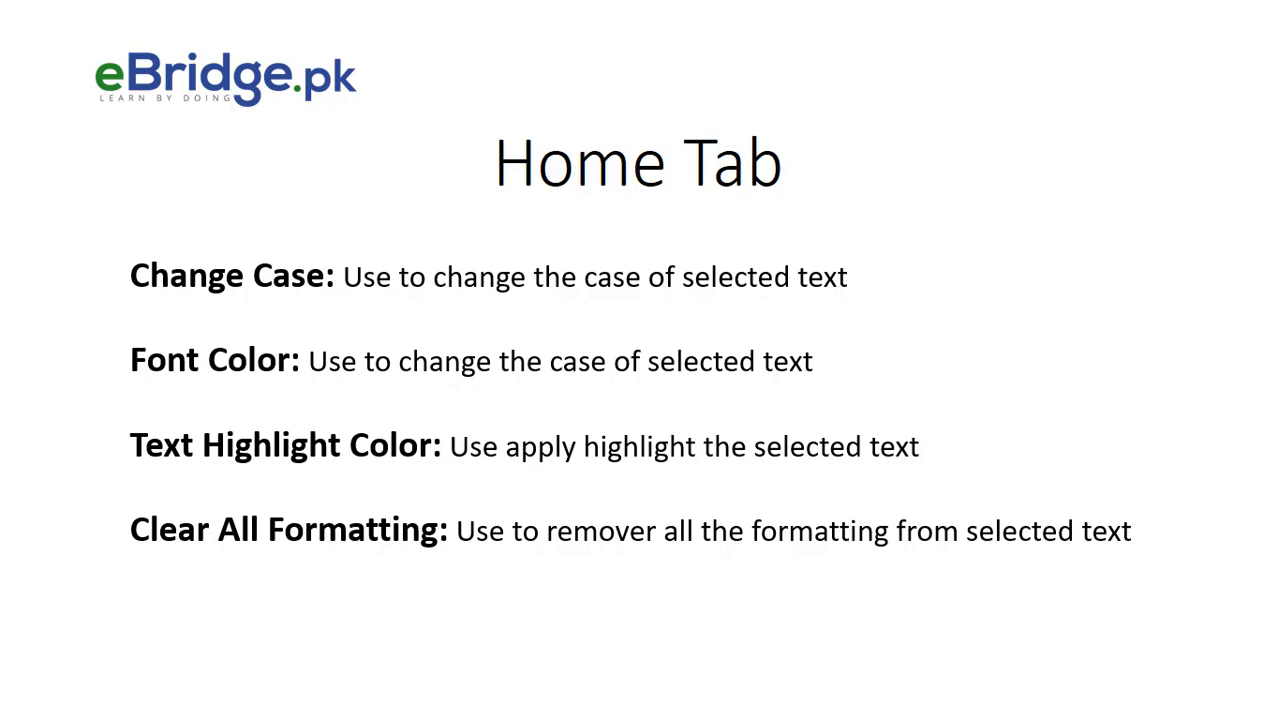
key("alt+Tab")
Apply the green font color to the whole second paragraph and increase its font size to 16.
left_click(221, 428)
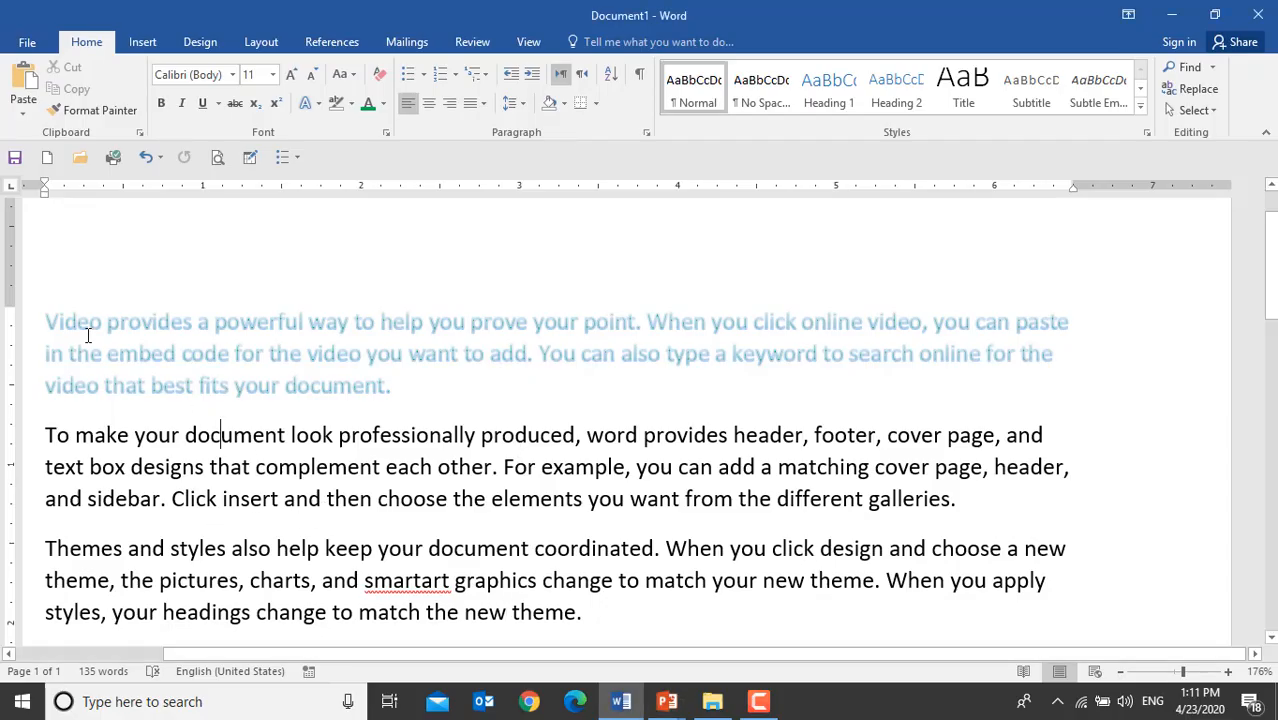
left_click_drag(42, 434, 989, 510)
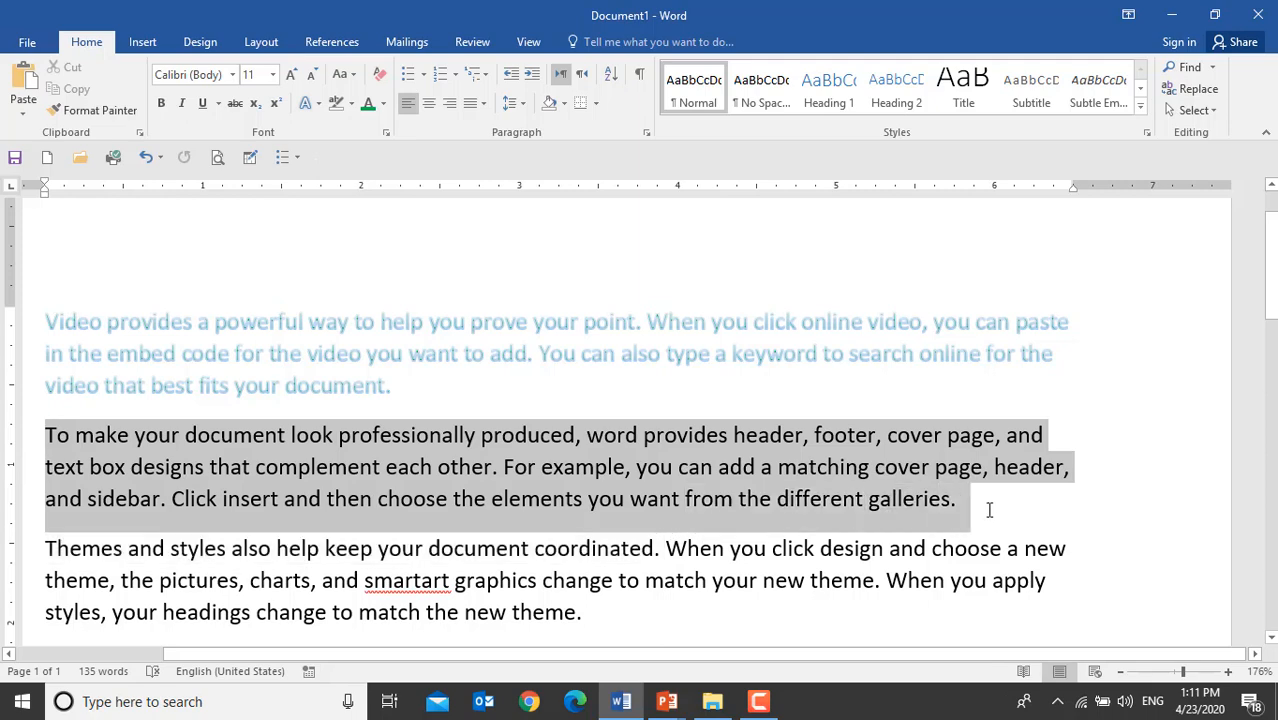
left_click(362, 100)
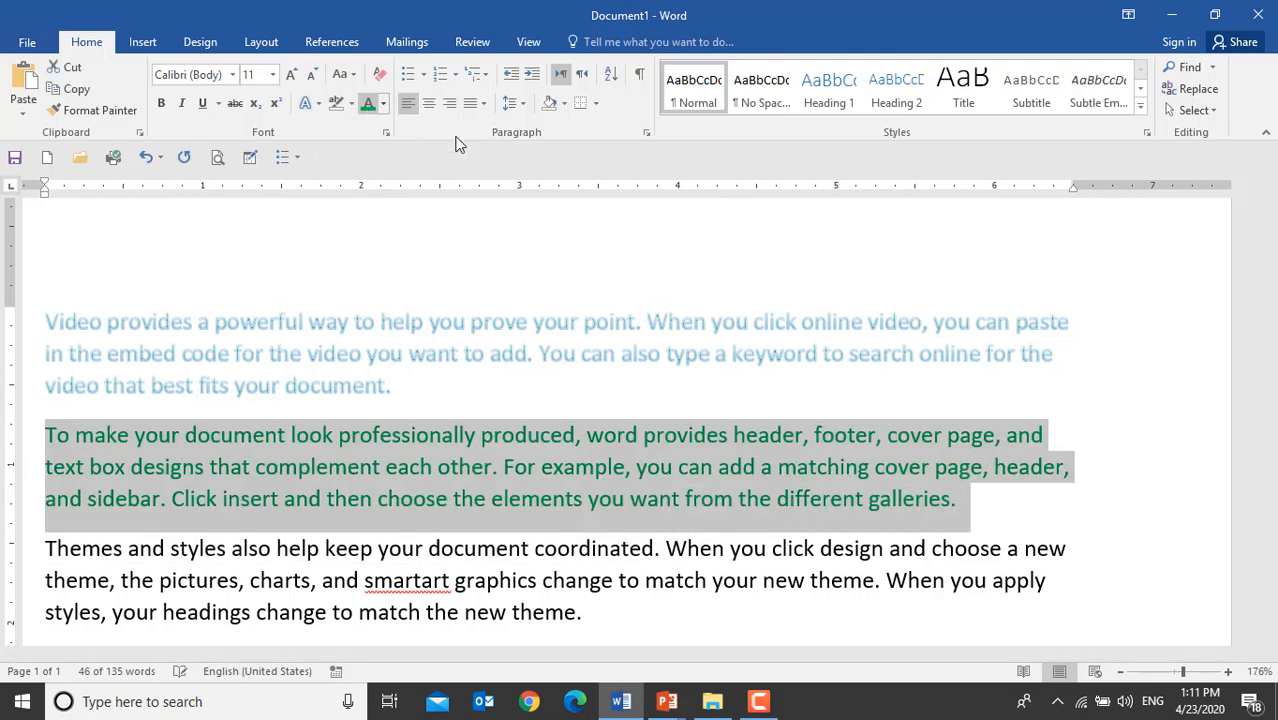
left_click(292, 75)
left_click(292, 75)
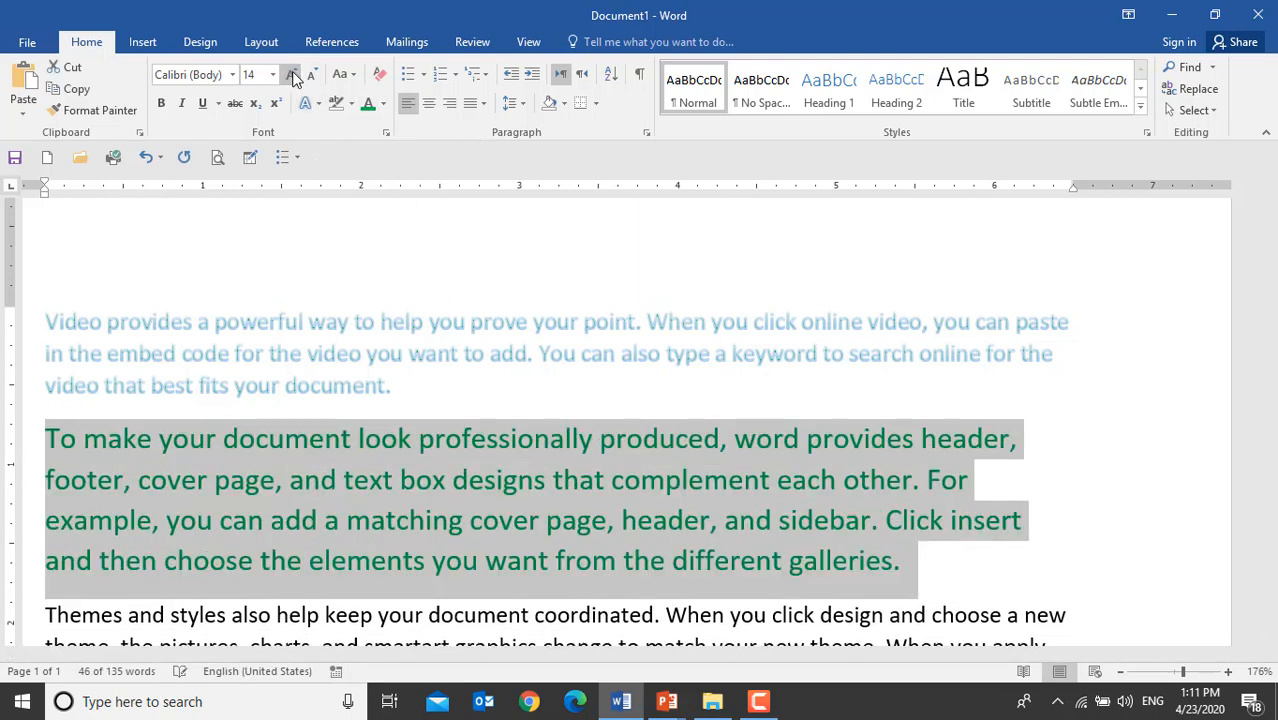
left_click(292, 75)
Set the second paragraph's font to Bauhaus 93 and look over the formatted text.
left_click(233, 74)
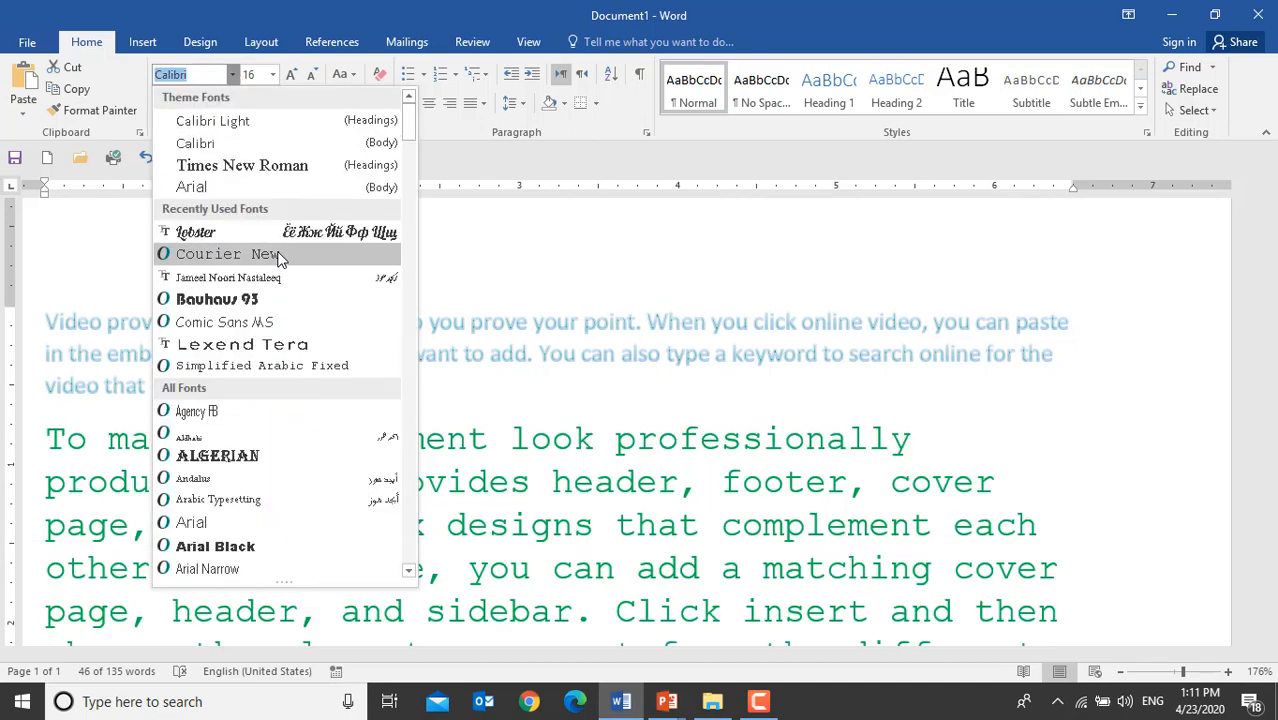
left_click(309, 296)
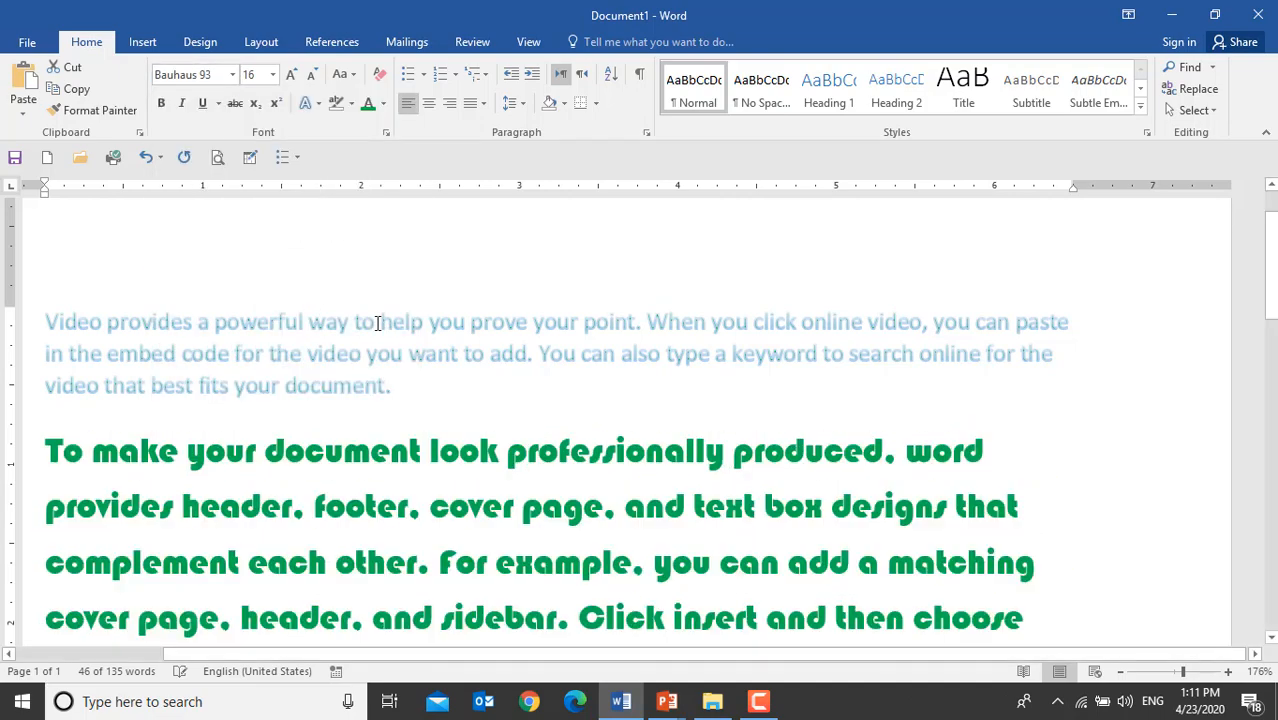
scroll(723, 366, "down", 2)
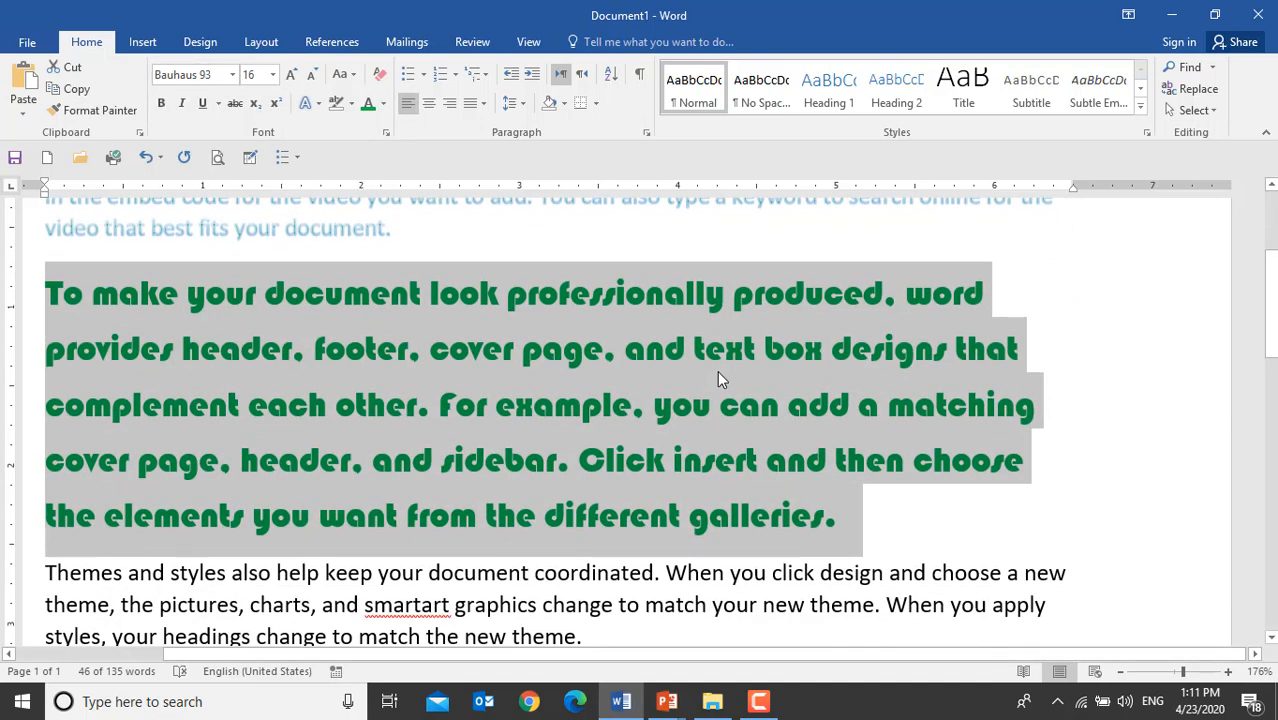
scroll(717, 370, "down", 2)
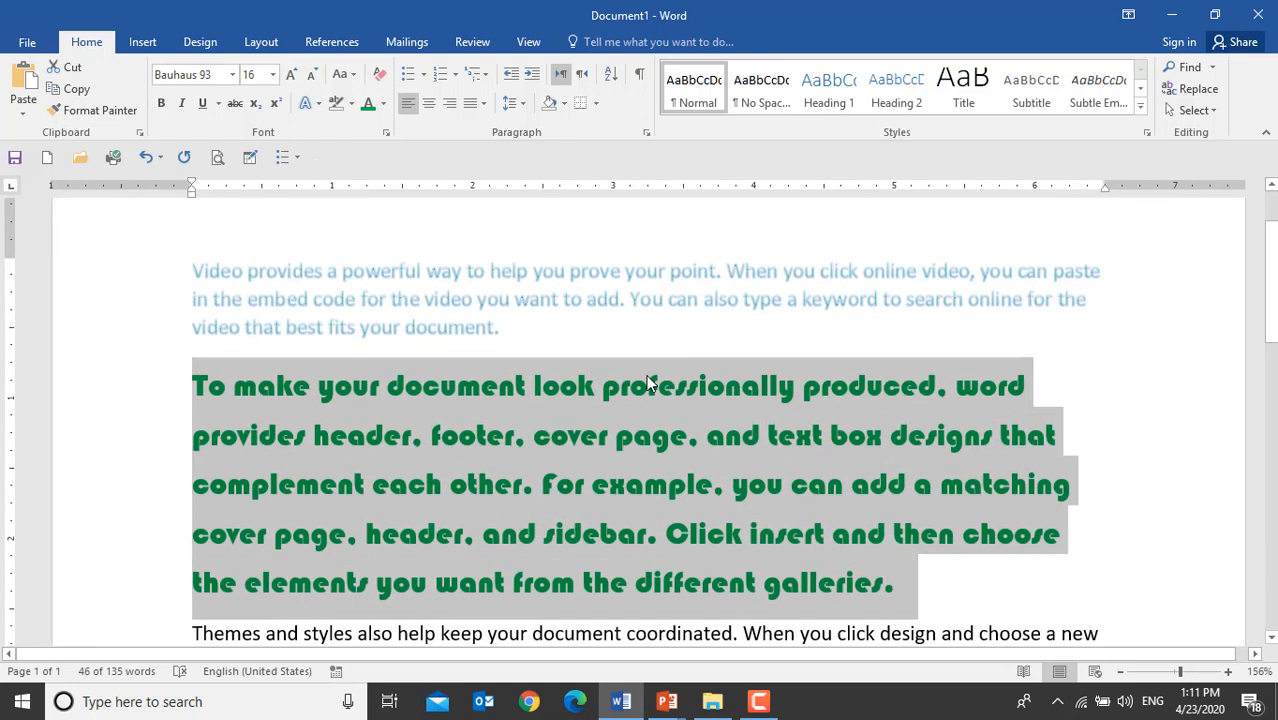
scroll(727, 385, "down", 2)
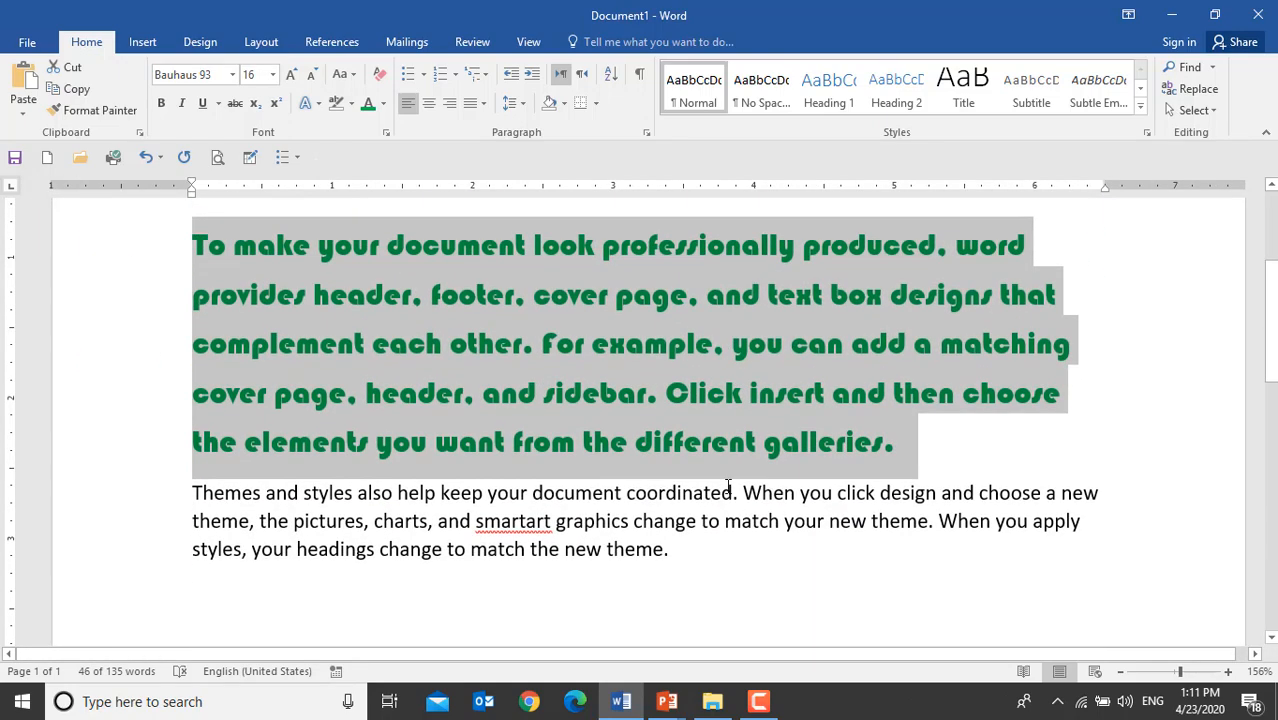
scroll(728, 486, "up", 2)
scroll(725, 500, "down", 2)
Select the entire document, clear all formatting from its text, and deselect it.
key("ctrl+a")
scroll(117, 368, "up", 2)
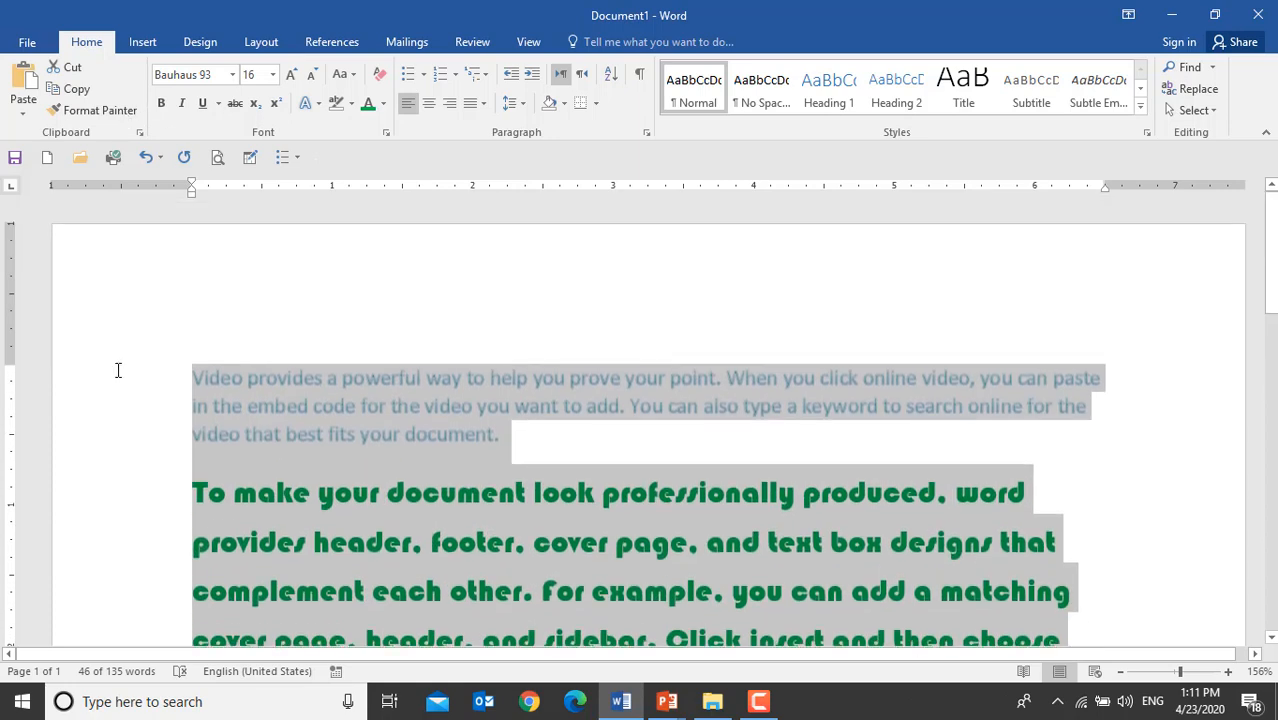
left_click(380, 80)
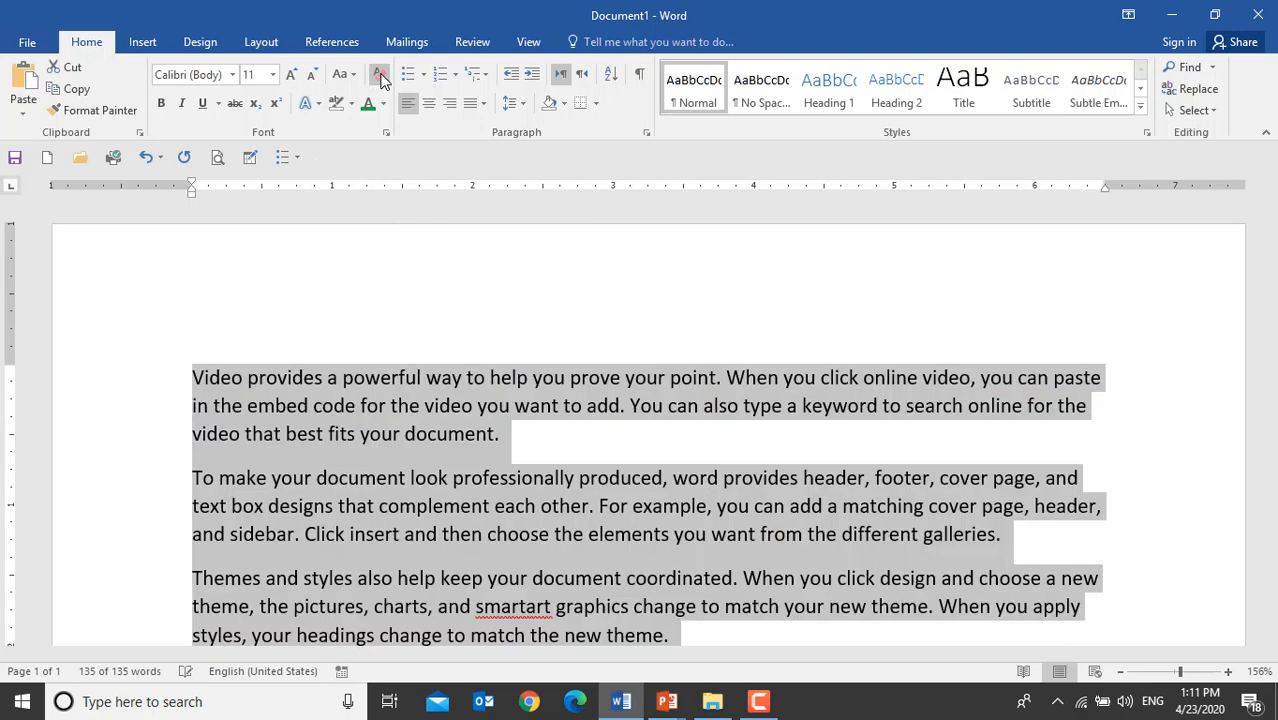
scroll(546, 322, "down", 3)
scroll(560, 358, "up", 2)
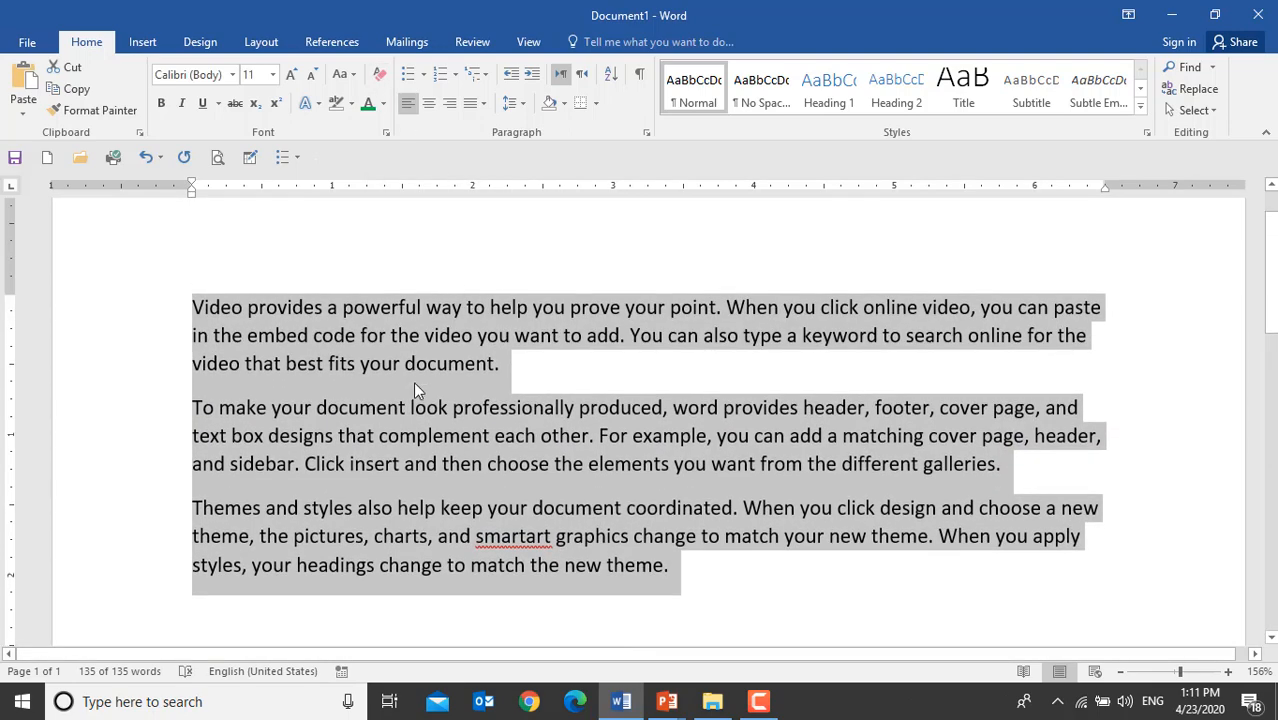
left_click(432, 434)
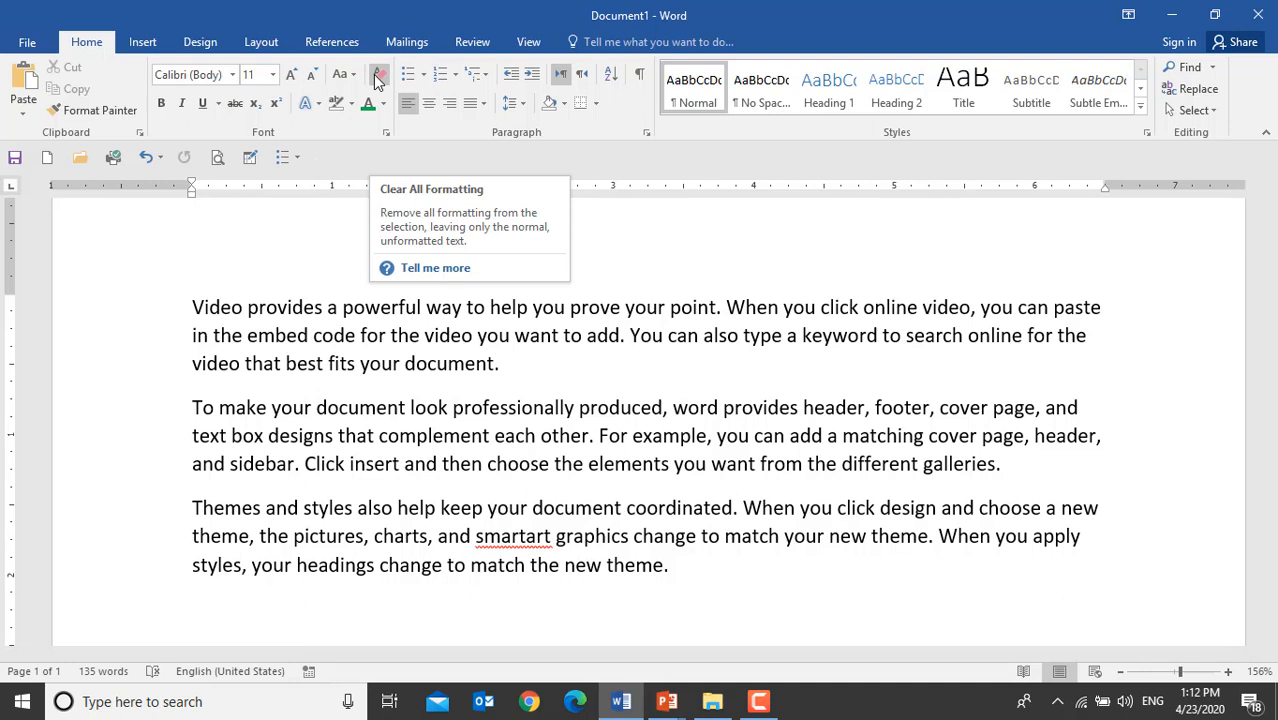
left_click(802, 243)
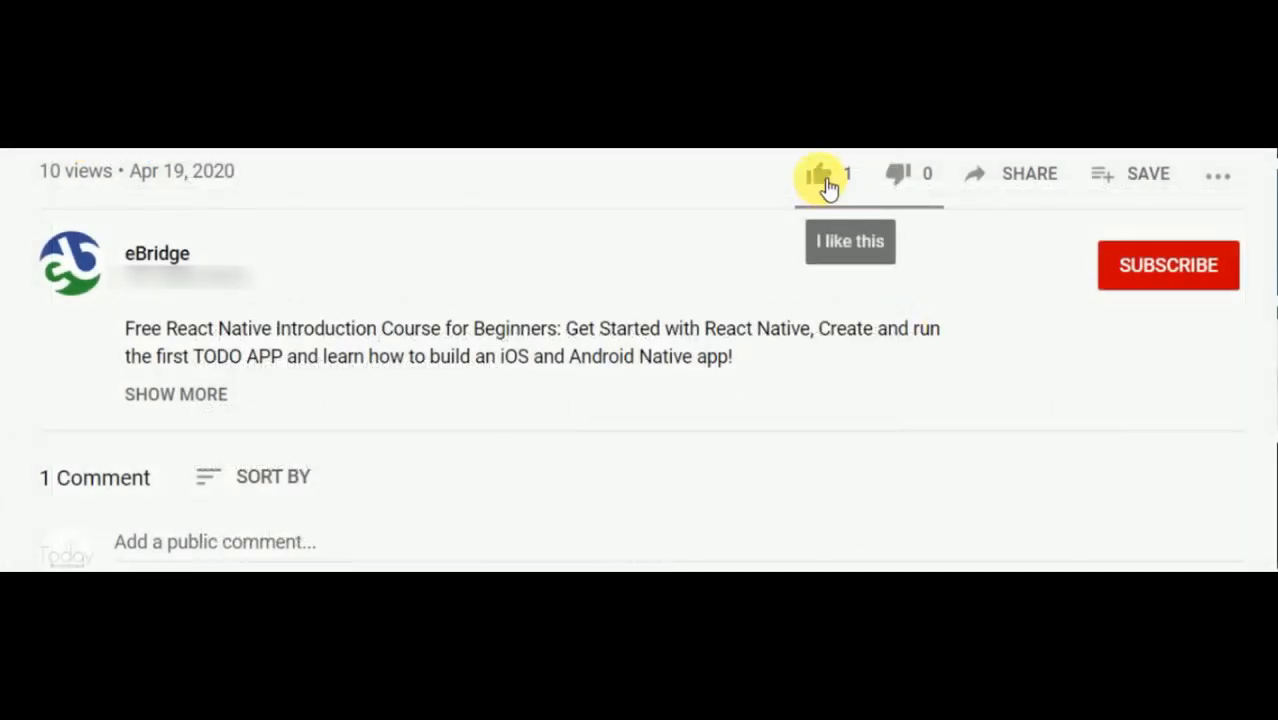
On the YouTube video page, like the video and subscribe to the eBridge channel with notifications set to All.
left_click(822, 180)
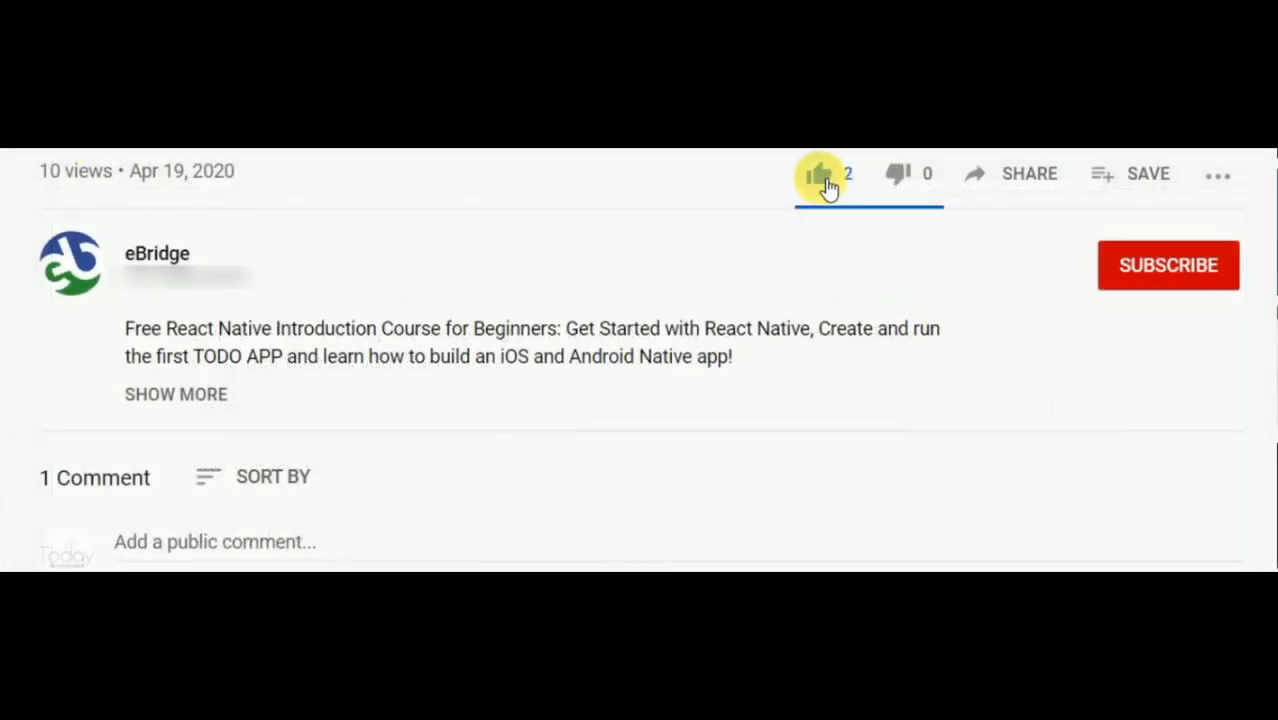
left_click(1155, 265)
left_click(953, 232)
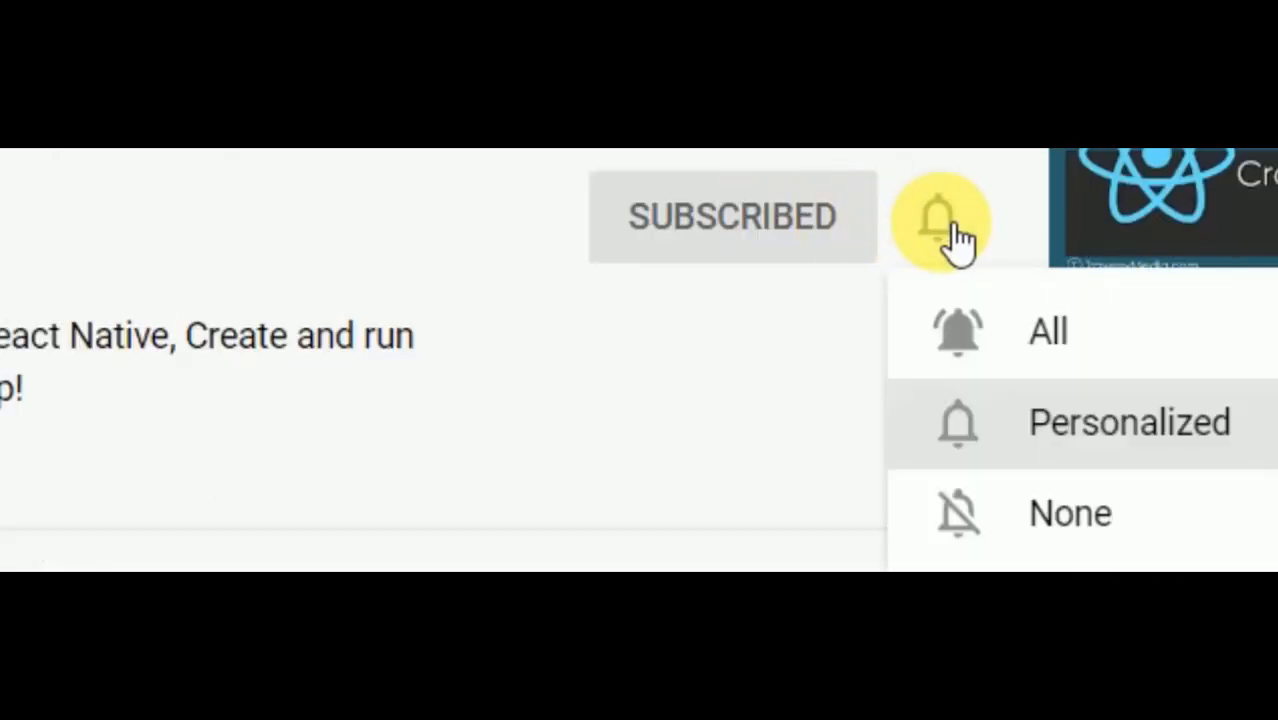
left_click(1000, 335)
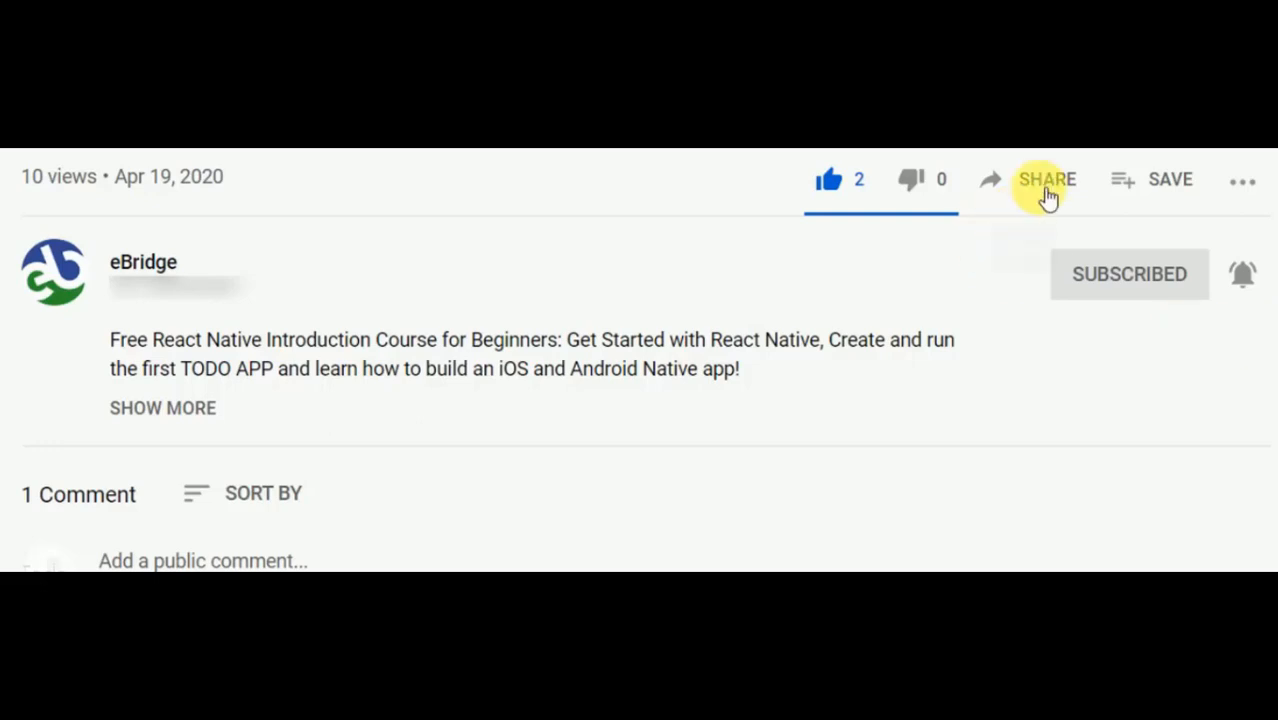
Open the sharing options for the YouTube video.
left_click(1047, 180)
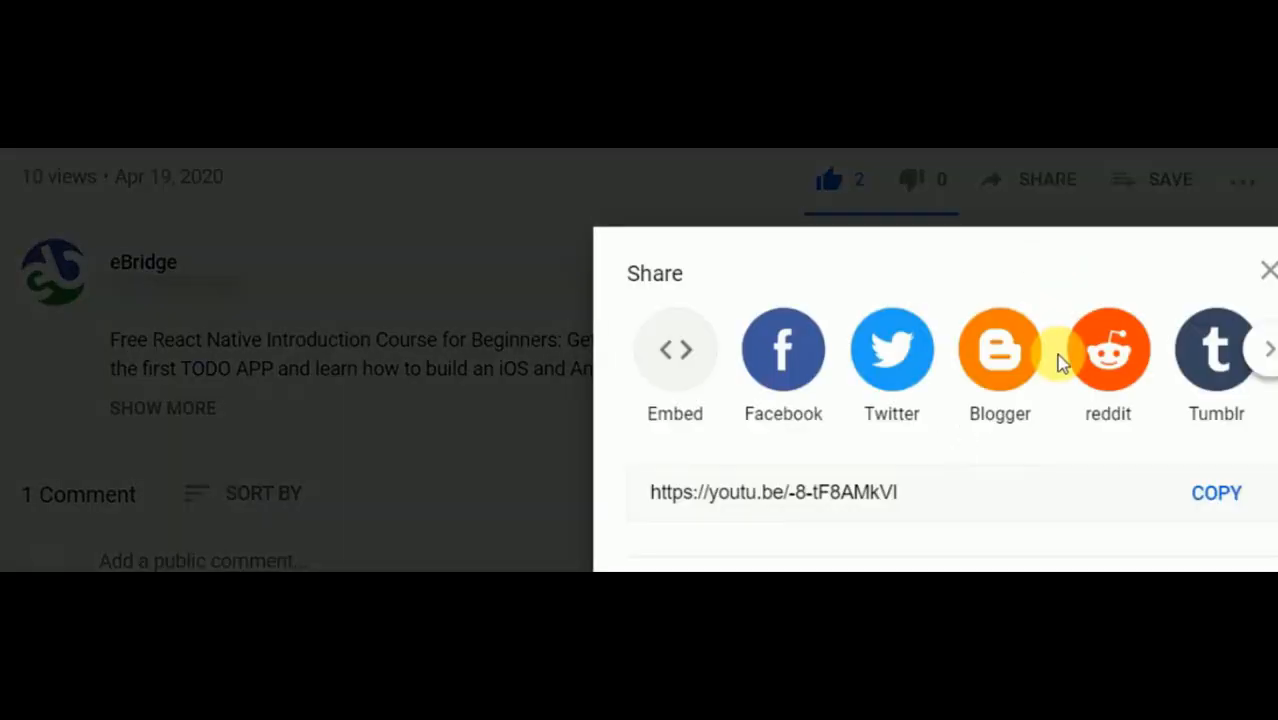